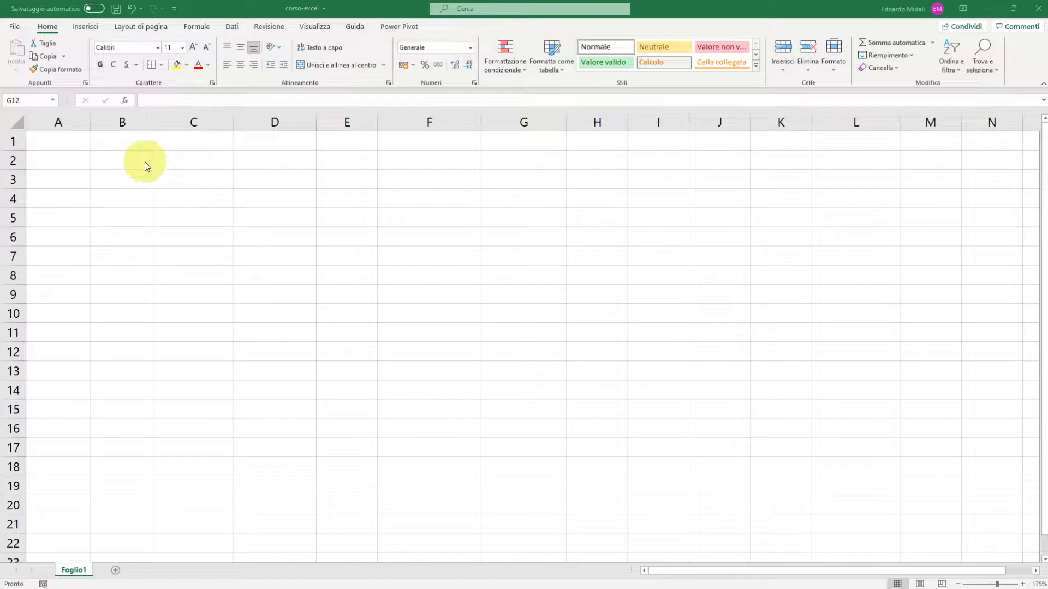
Step: Enter 34234 in cell B2
{"action": "left_click", "coordinate": [238, 221]}
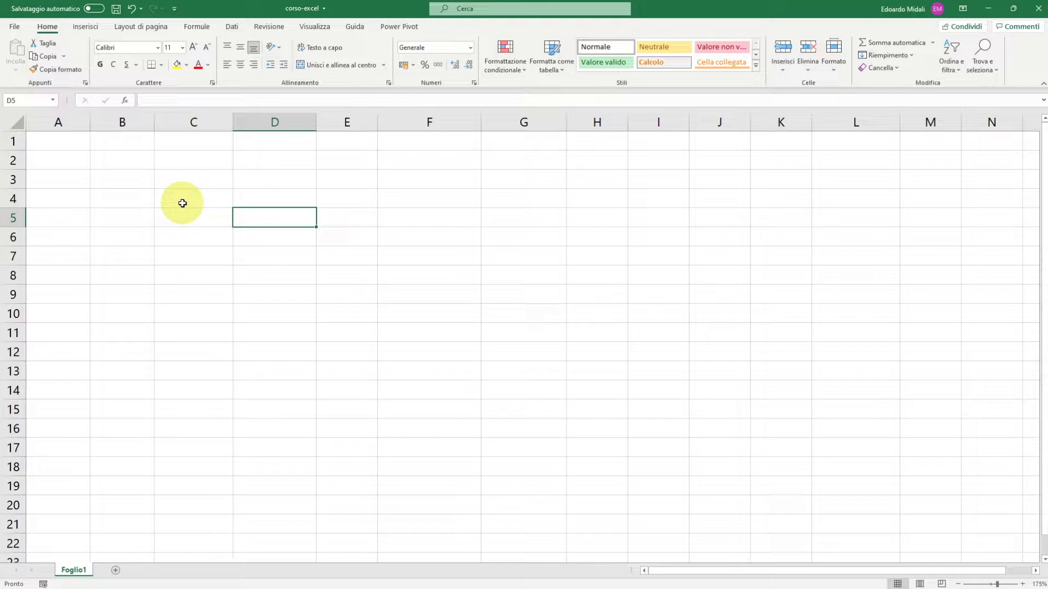
{"action": "left_click", "coordinate": [120, 164]}
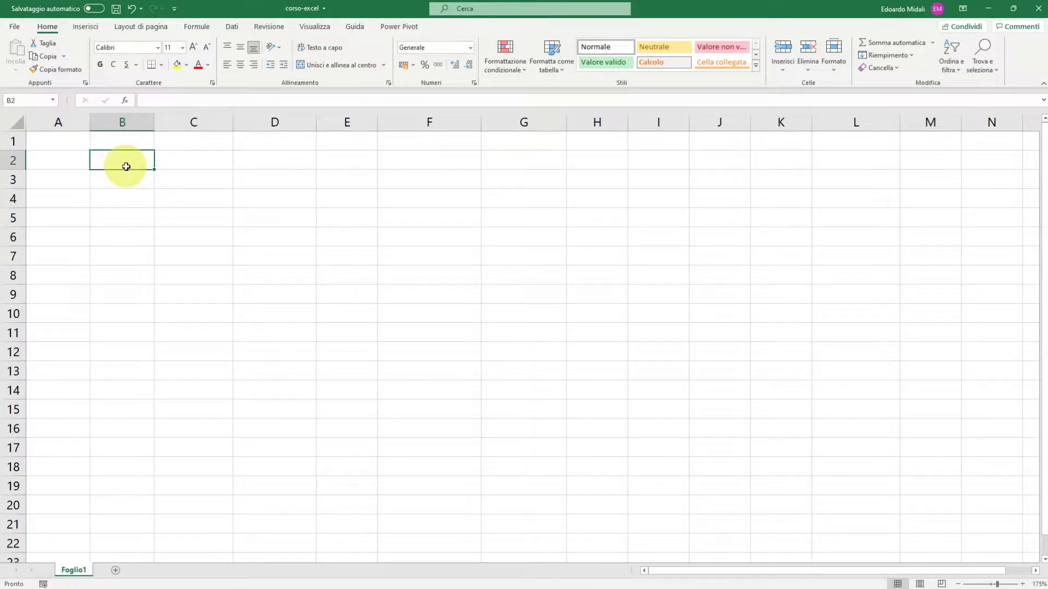
{"action": "type", "text": "34234"}
{"action": "left_click", "coordinate": [226, 228]}
Step: Replace B2's value with the text 'eewrrew'
{"action": "left_click", "coordinate": [137, 164]}
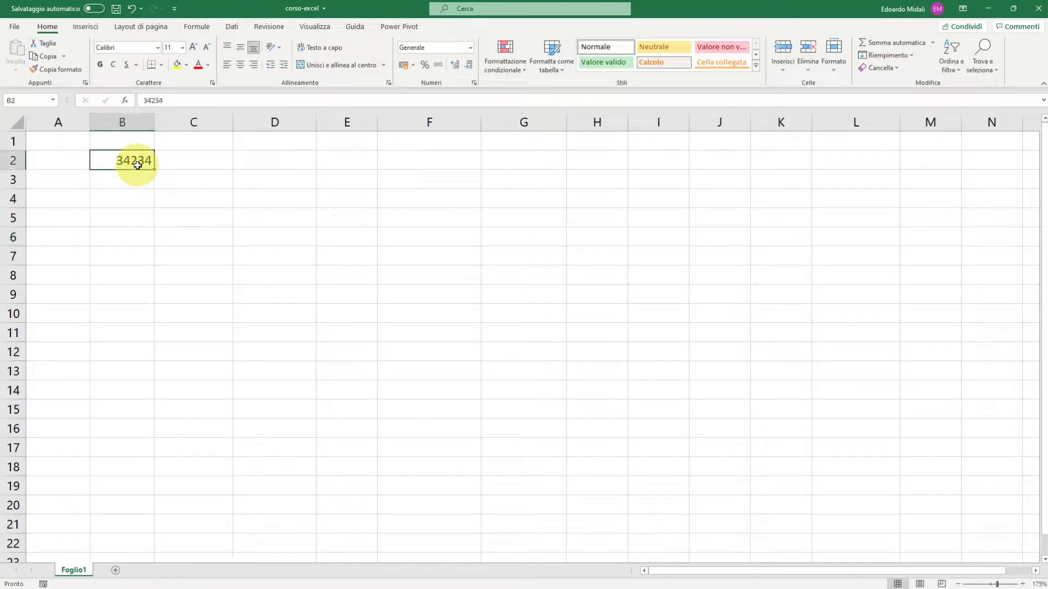
{"action": "double_click", "coordinate": [146, 100]}
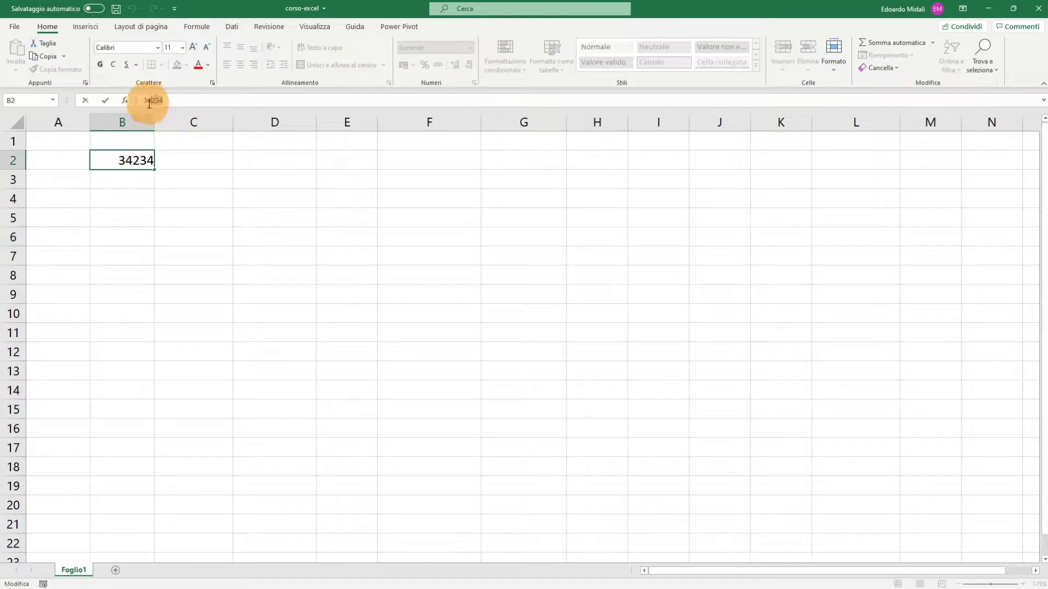
{"action": "type", "text": "eewrrew"}
{"action": "left_click", "coordinate": [187, 214]}
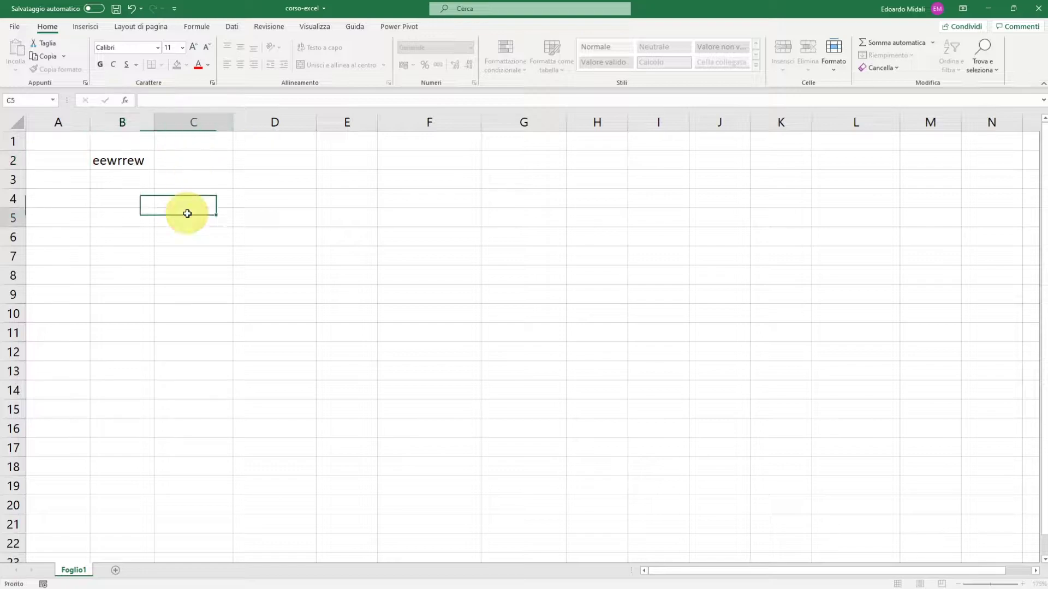
Step: Edit B2 in place so it reads '3432 rr ew'
{"action": "double_click", "coordinate": [130, 166]}
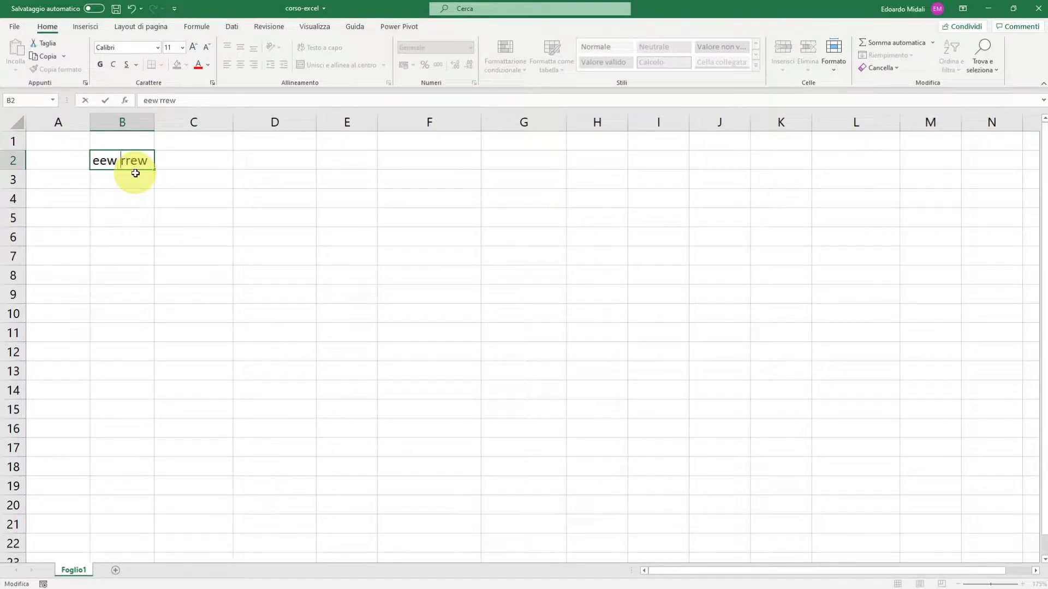
{"action": "double_click", "coordinate": [108, 158]}
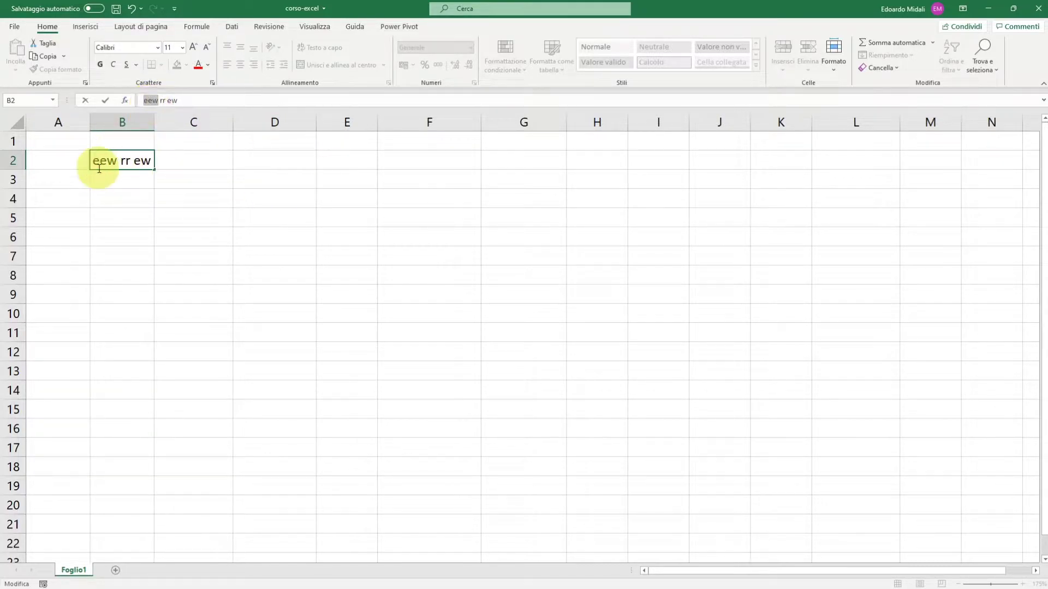
{"action": "double_click", "coordinate": [104, 162]}
{"action": "type", "text": "3432"}
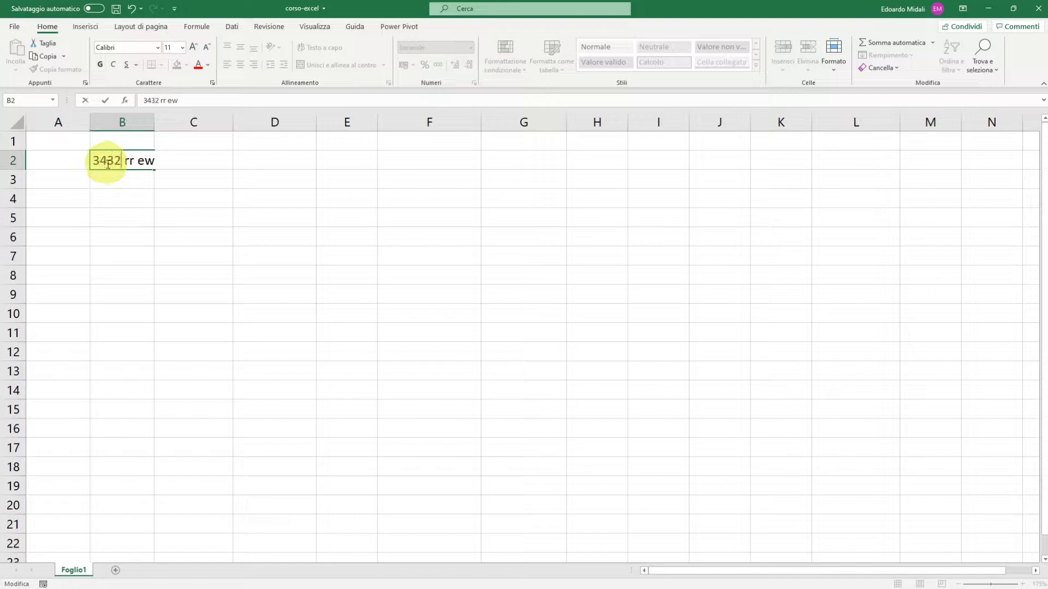
{"action": "key", "text": "Return"}
Step: Start deleting 3432 from B2, then cancel so B2 reverts
{"action": "double_click", "coordinate": [107, 163]}
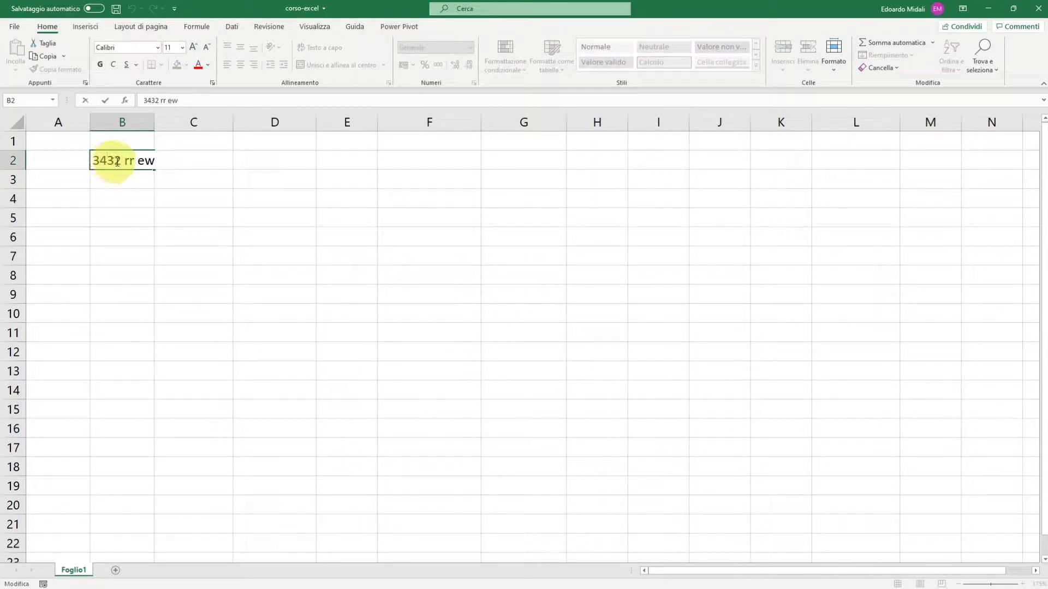
{"action": "double_click", "coordinate": [96, 162]}
{"action": "key", "text": "BackSpace"}
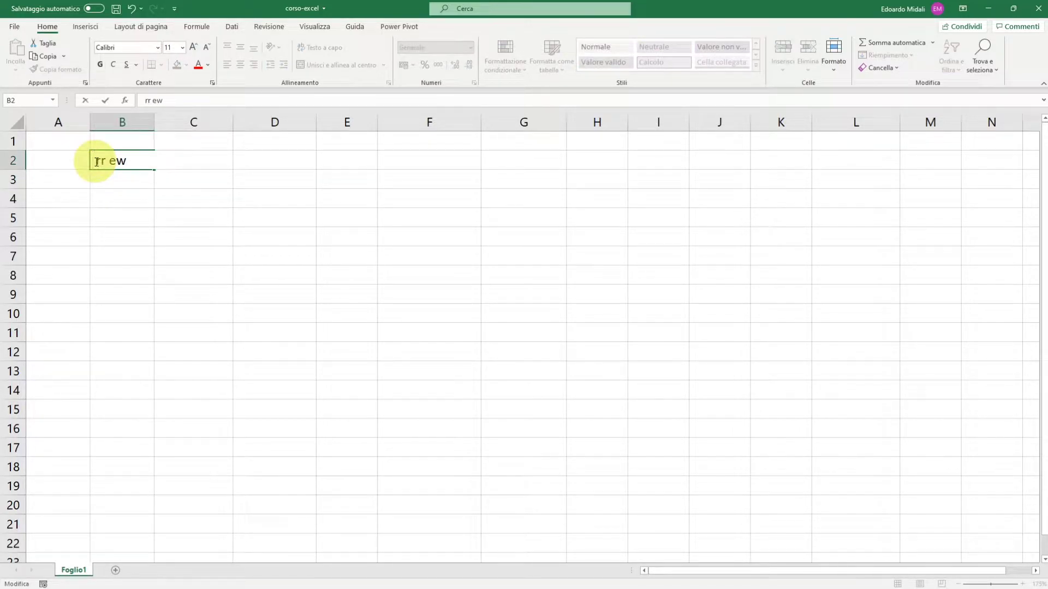
{"action": "type", "text": "231312"}
{"action": "key", "text": "Escape"}
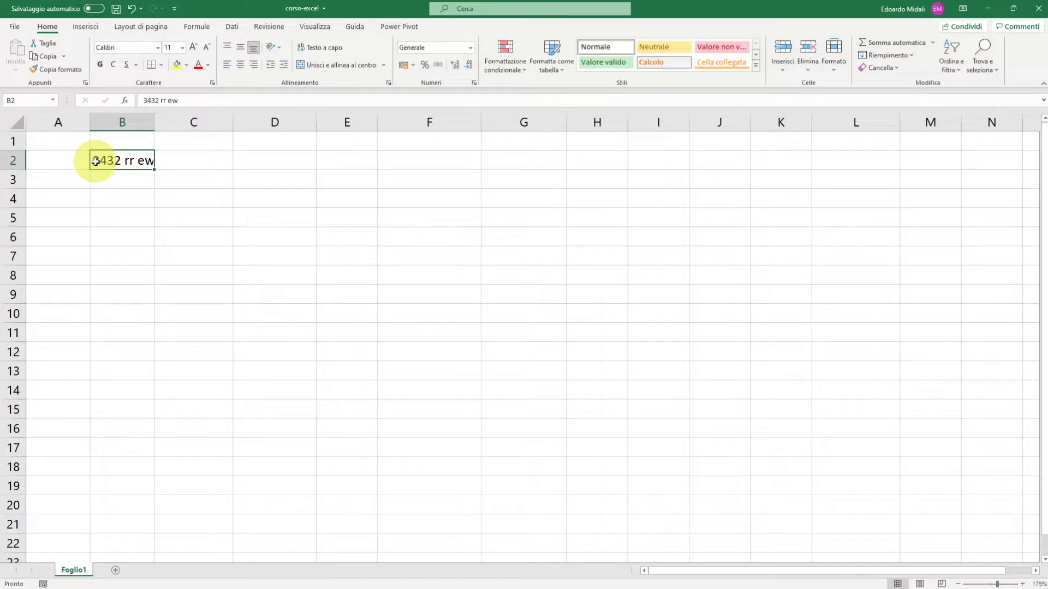
Step: Change the word rr in B2 to 43, giving '3432 43 ew'
{"action": "double_click", "coordinate": [129, 162]}
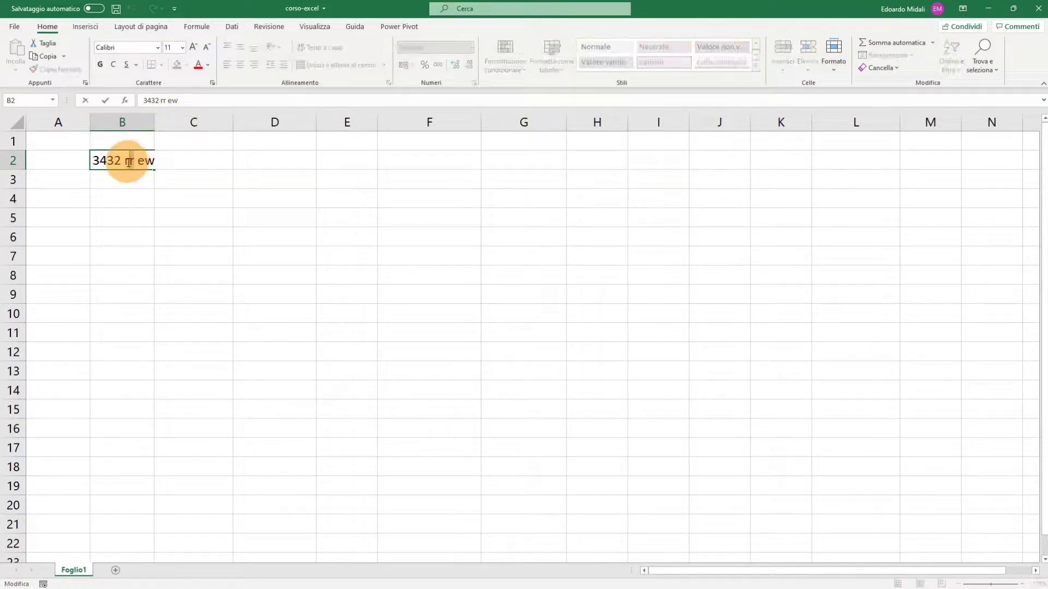
{"action": "double_click", "coordinate": [129, 161]}
{"action": "type", "text": "43"}
{"action": "left_click", "coordinate": [106, 100]}
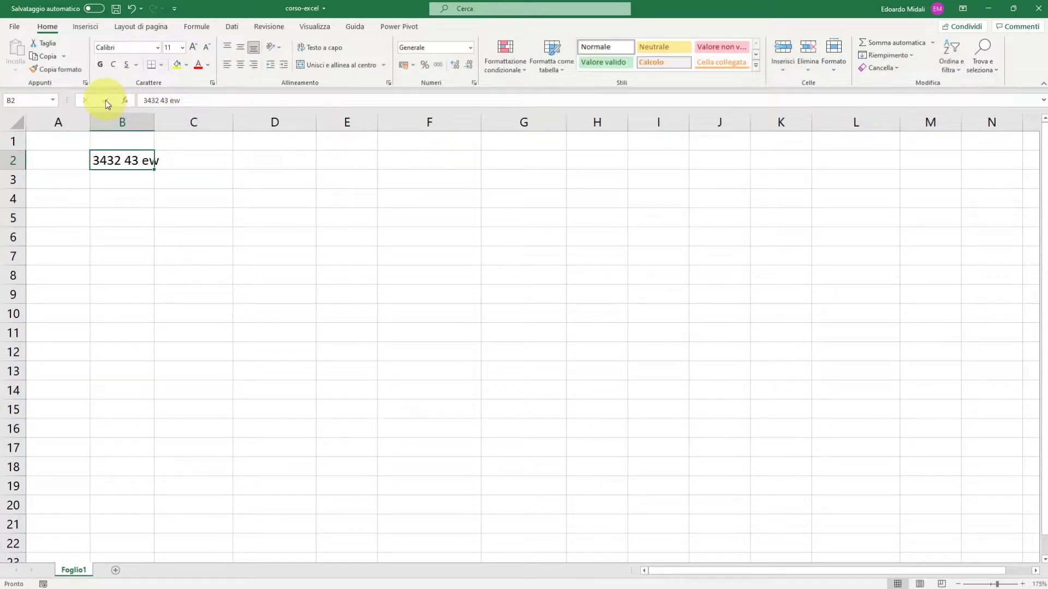
Step: Erase B2's text and cancel the retyping, leaving B2 empty
{"action": "left_click_drag", "start_coordinate": [185, 101], "coordinate": [144, 102]}
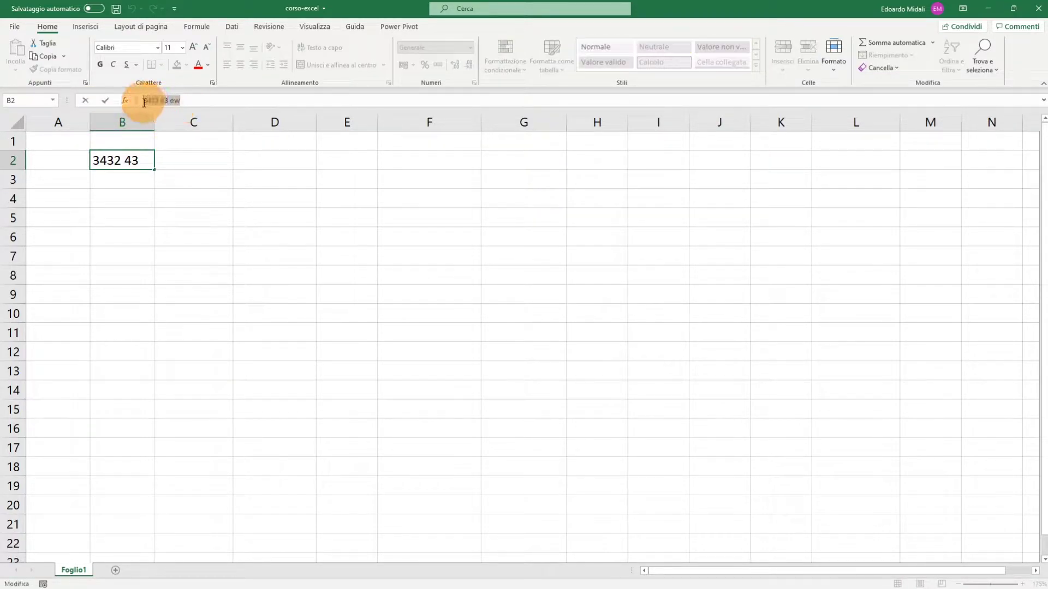
{"action": "key", "text": "BackSpace"}
{"action": "key", "text": "Delete"}
{"action": "key", "text": "Delete"}
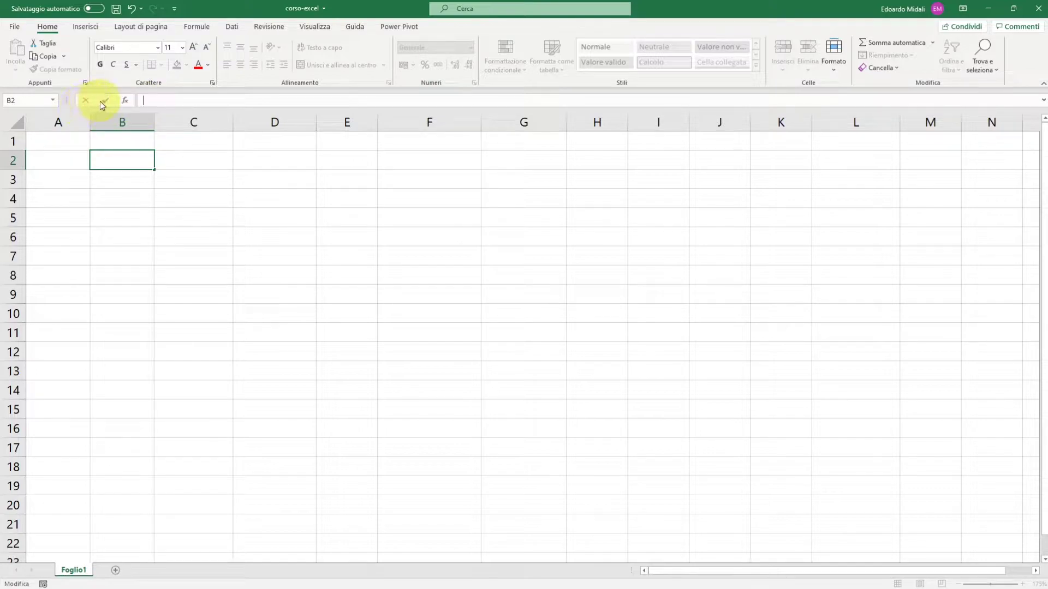
{"action": "type", "text": "ewrew"}
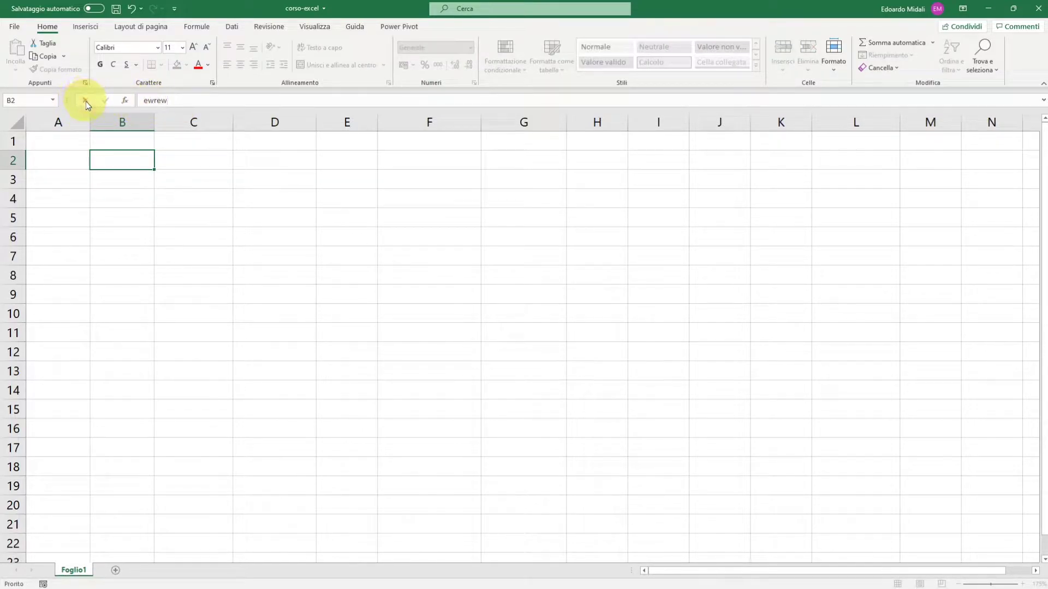
{"action": "left_click", "coordinate": [85, 102]}
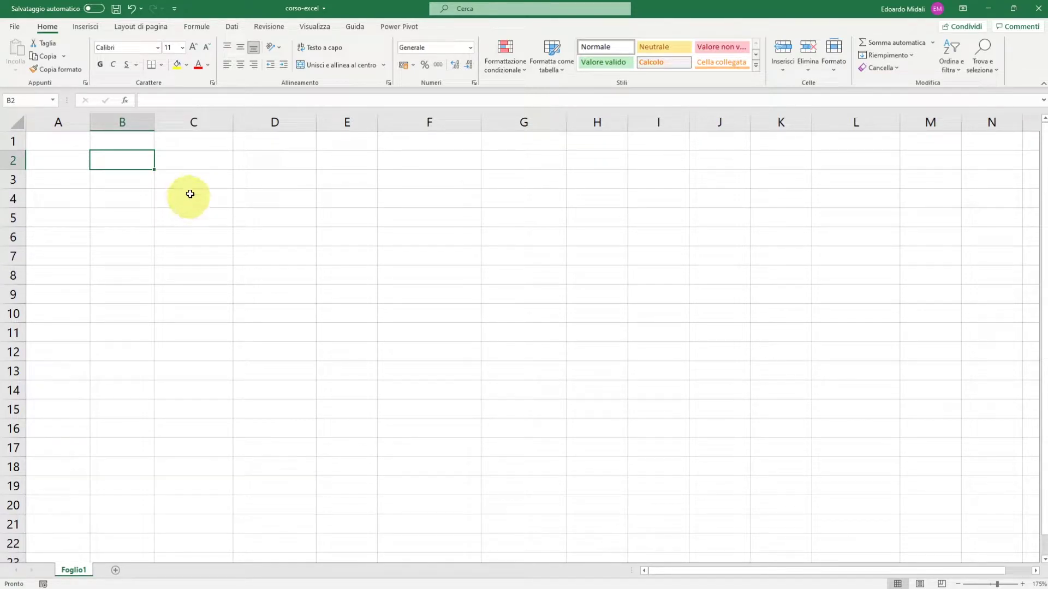
Step: Enter the 'bella' sentence in A1 and 56465 in B1
{"action": "left_click", "coordinate": [52, 145]}
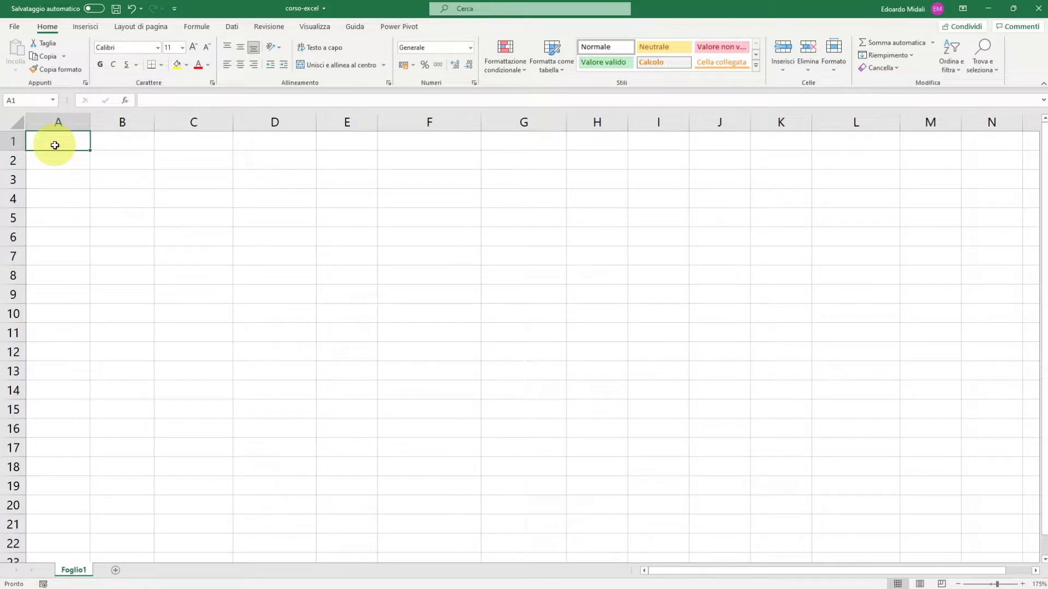
{"action": "type", "text": "bella giornata di sol"}
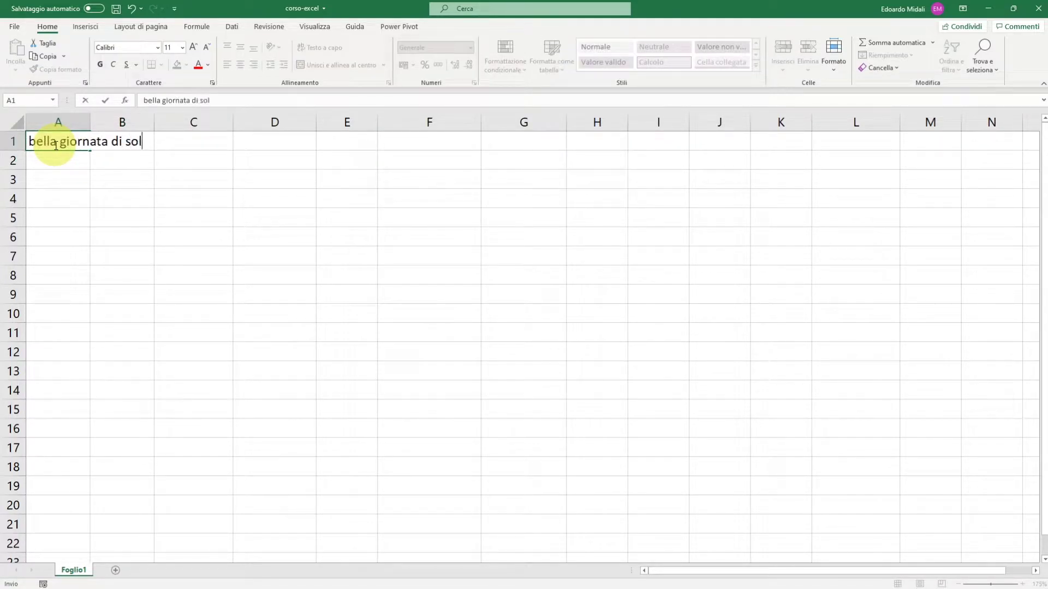
{"action": "type", "text": "a"}
{"action": "left_click", "coordinate": [104, 196]}
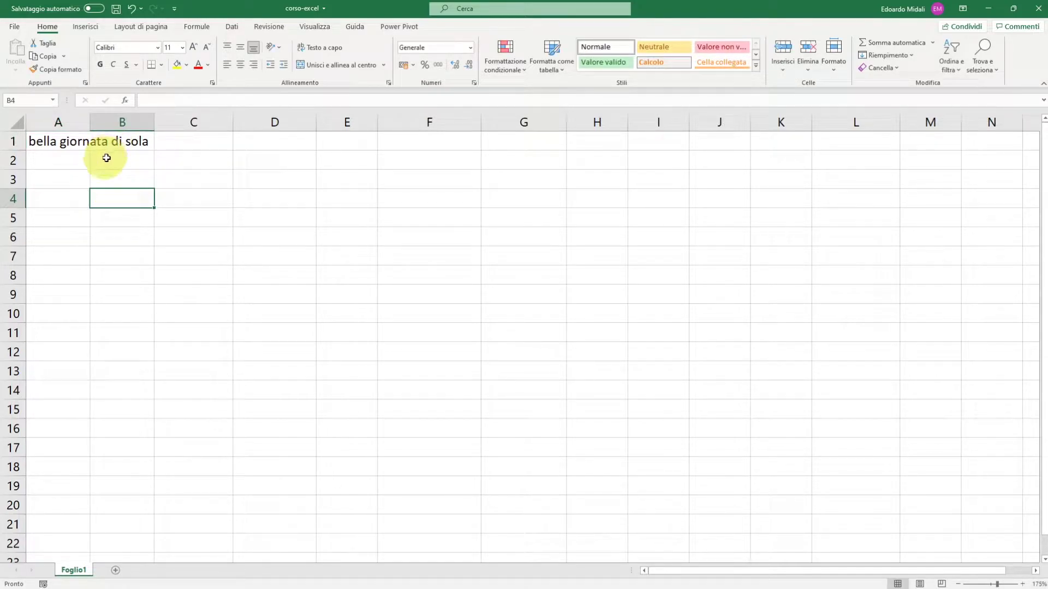
{"action": "left_click", "coordinate": [118, 141]}
{"action": "type", "text": "56465"}
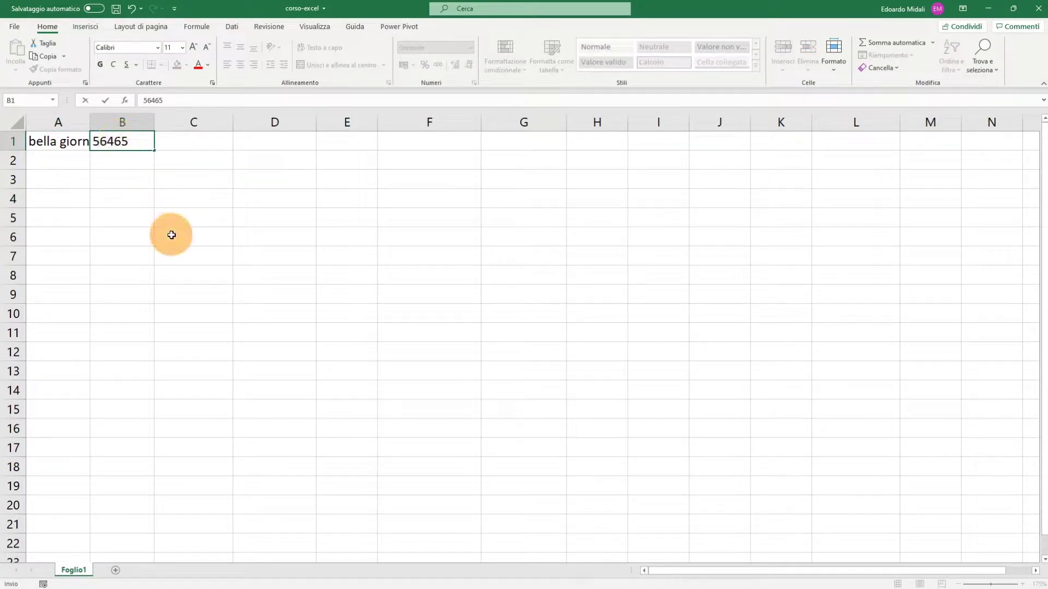
{"action": "left_click", "coordinate": [170, 235]}
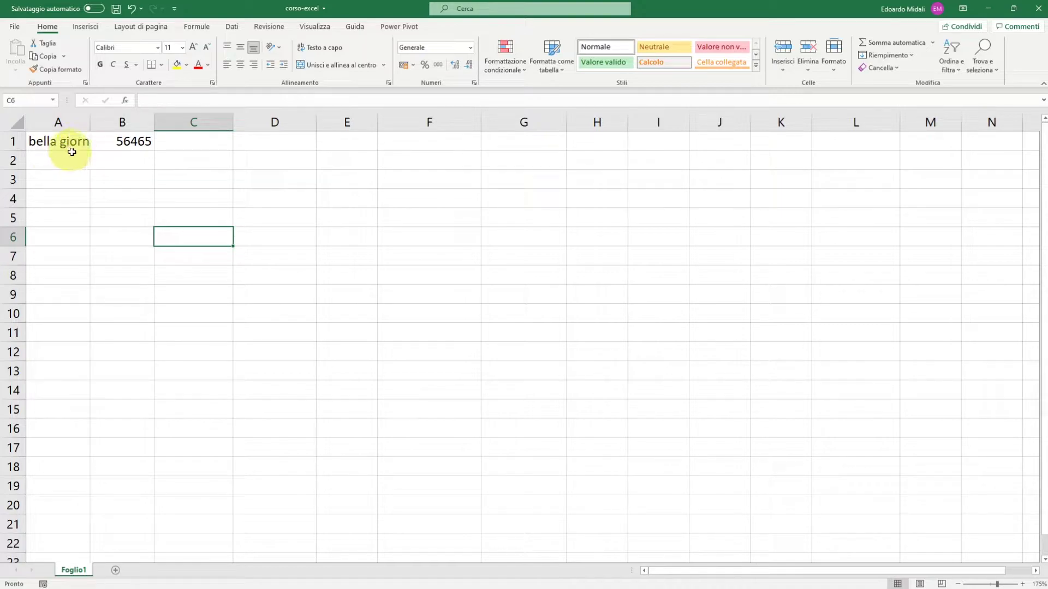
Step: Widen column A, then narrow it back to its original width
{"action": "mouse_move", "coordinate": [90, 122]}
{"action": "left_mouse_down"}
{"action": "mouse_move", "coordinate": [151, 123]}
{"action": "mouse_move", "coordinate": [114, 123]}
{"action": "left_mouse_up"}
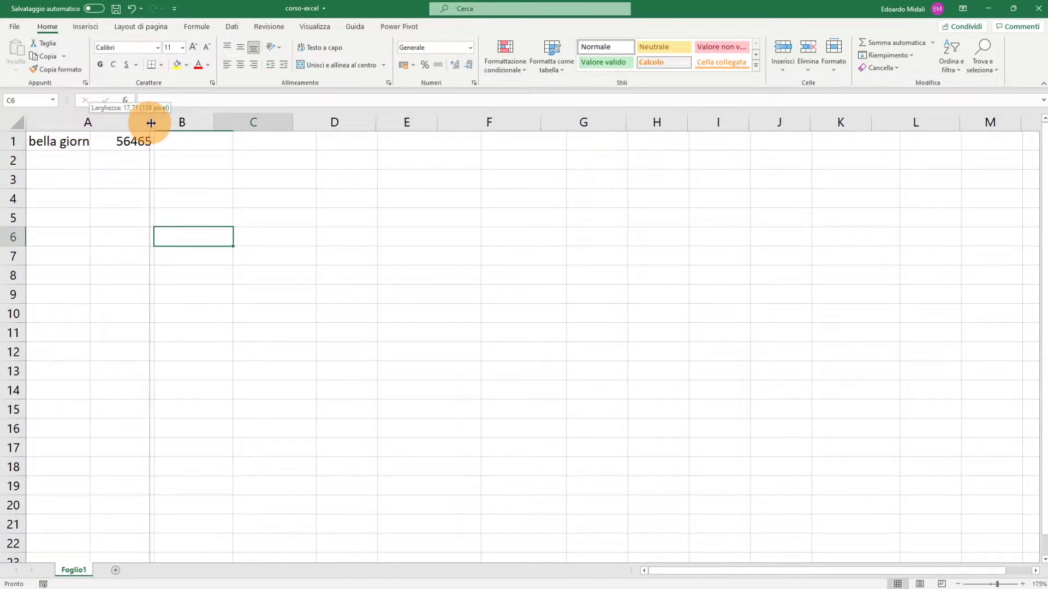
{"action": "left_click_drag", "start_coordinate": [113, 123], "coordinate": [90, 123]}
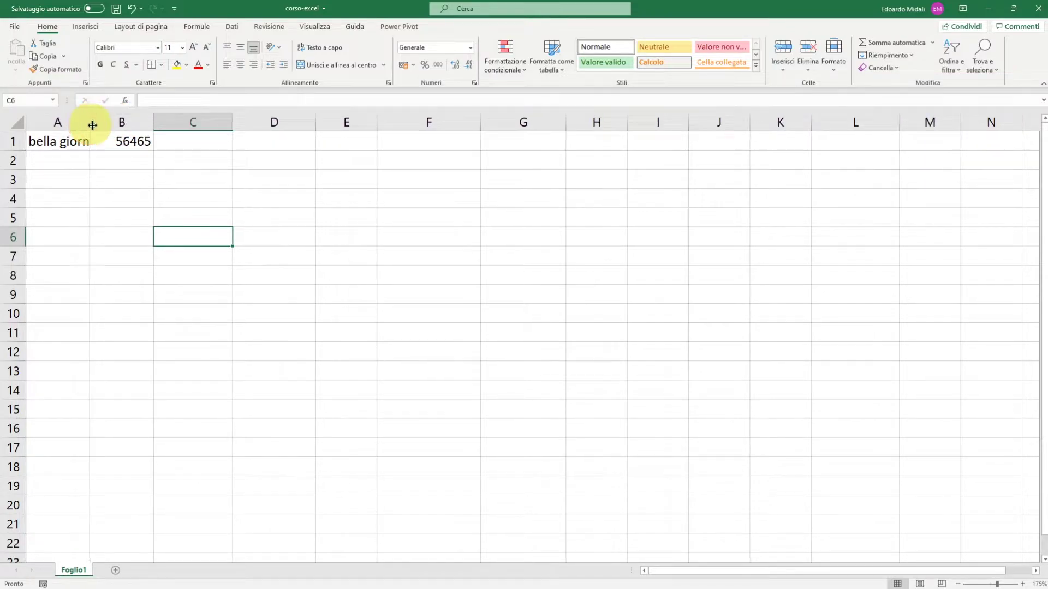
{"action": "left_click", "coordinate": [151, 189]}
{"action": "left_click", "coordinate": [52, 143]}
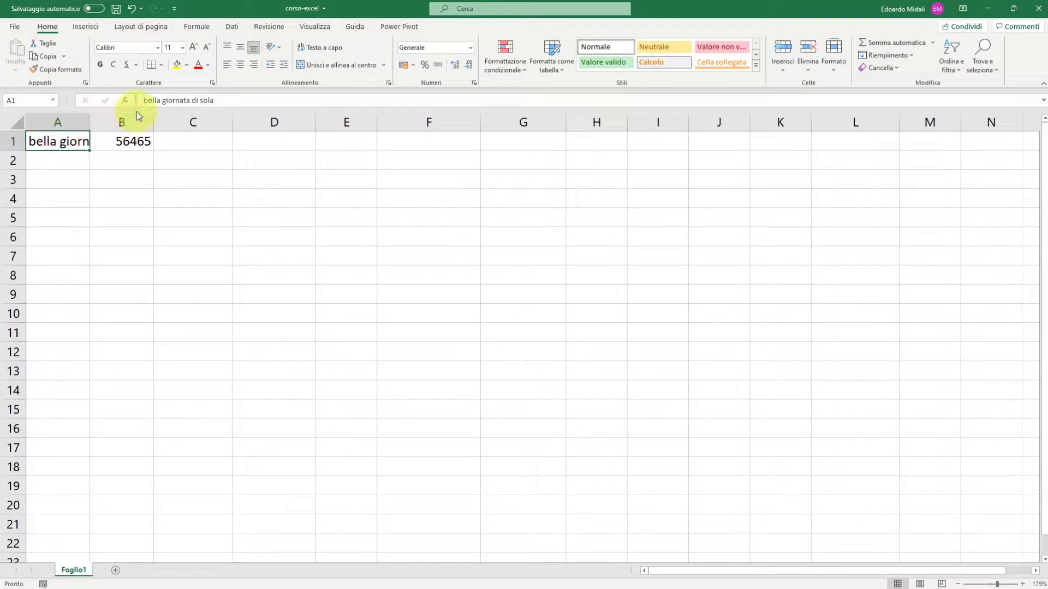
Step: Correct A1's sentence to read 'bella giornata di sola'
{"action": "left_click", "coordinate": [232, 101]}
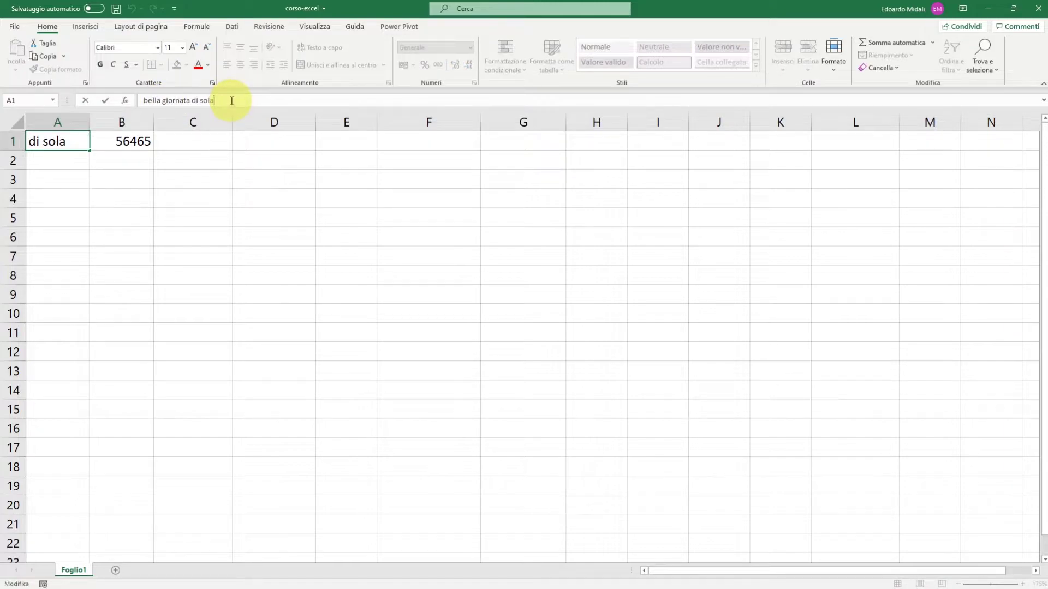
{"action": "type", "text": "e"}
{"action": "key", "text": "Return"}
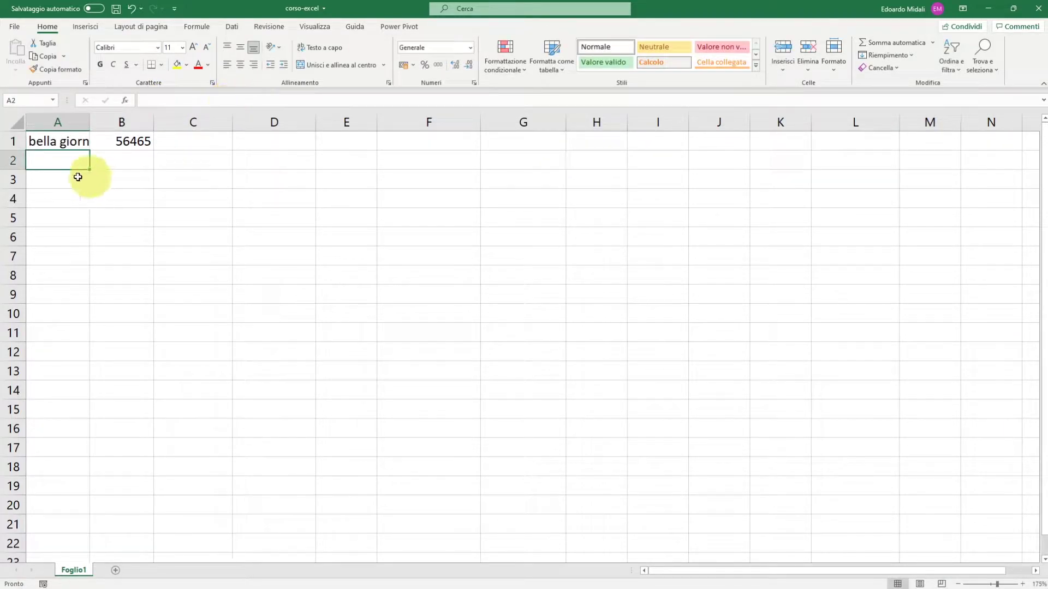
{"action": "left_click", "coordinate": [70, 143]}
{"action": "double_click", "coordinate": [70, 143]}
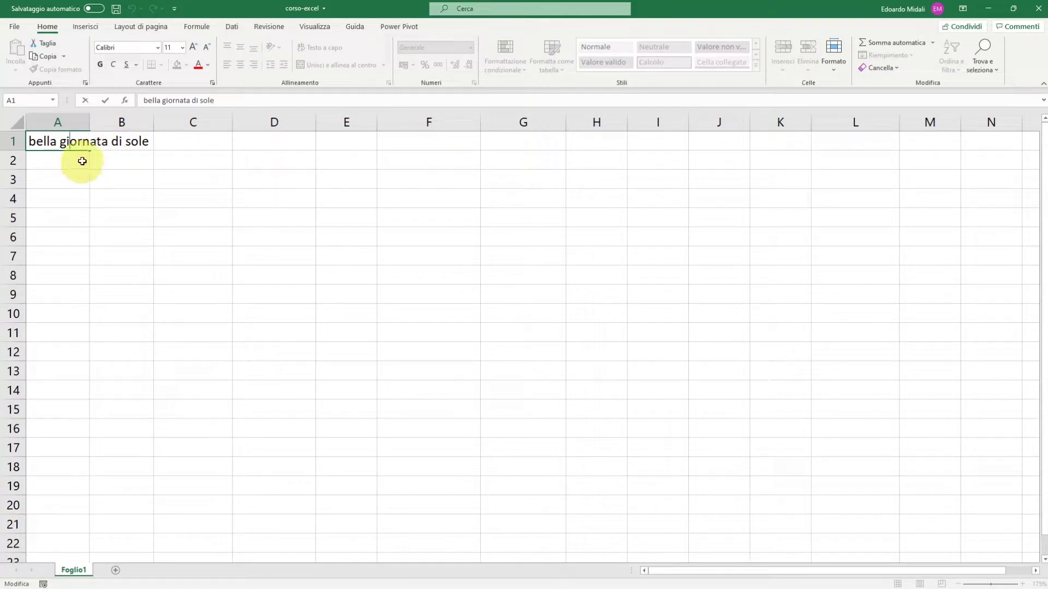
{"action": "left_click", "coordinate": [129, 215]}
{"action": "left_click", "coordinate": [44, 143]}
{"action": "double_click", "coordinate": [80, 143]}
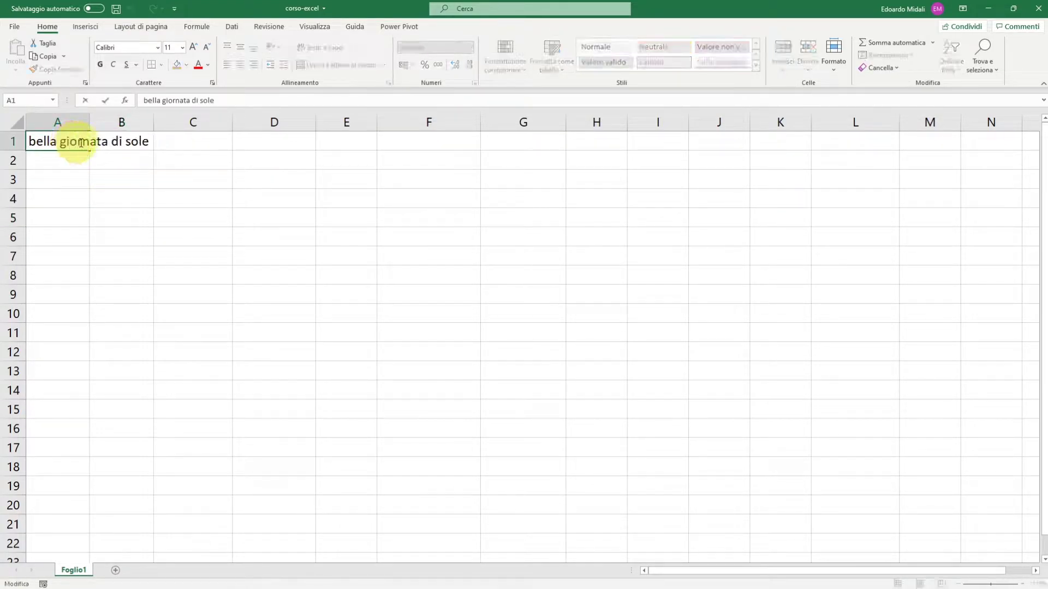
{"action": "double_click", "coordinate": [128, 142]}
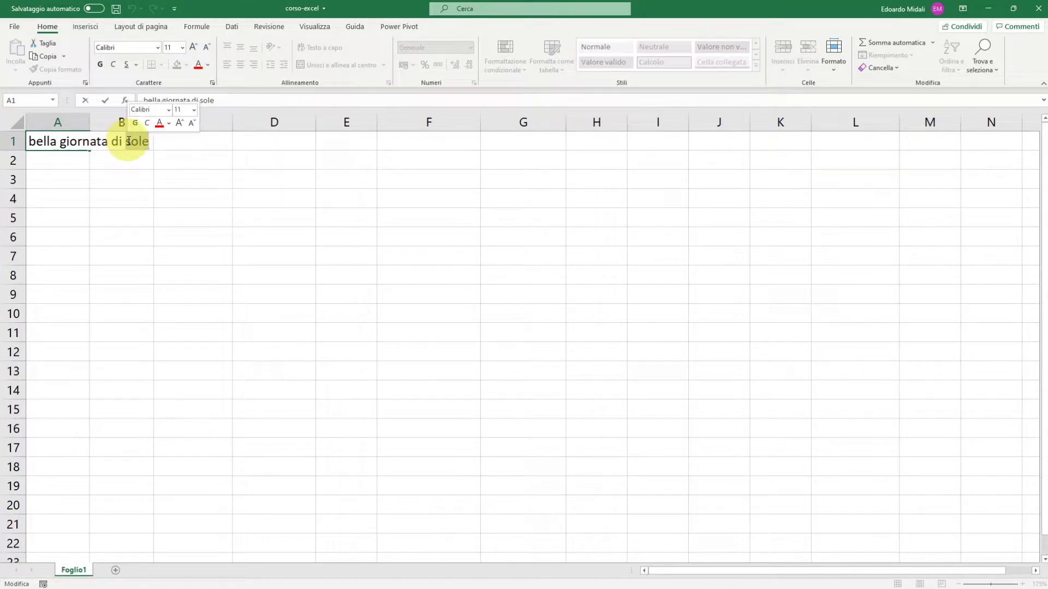
{"action": "key", "text": "Return"}
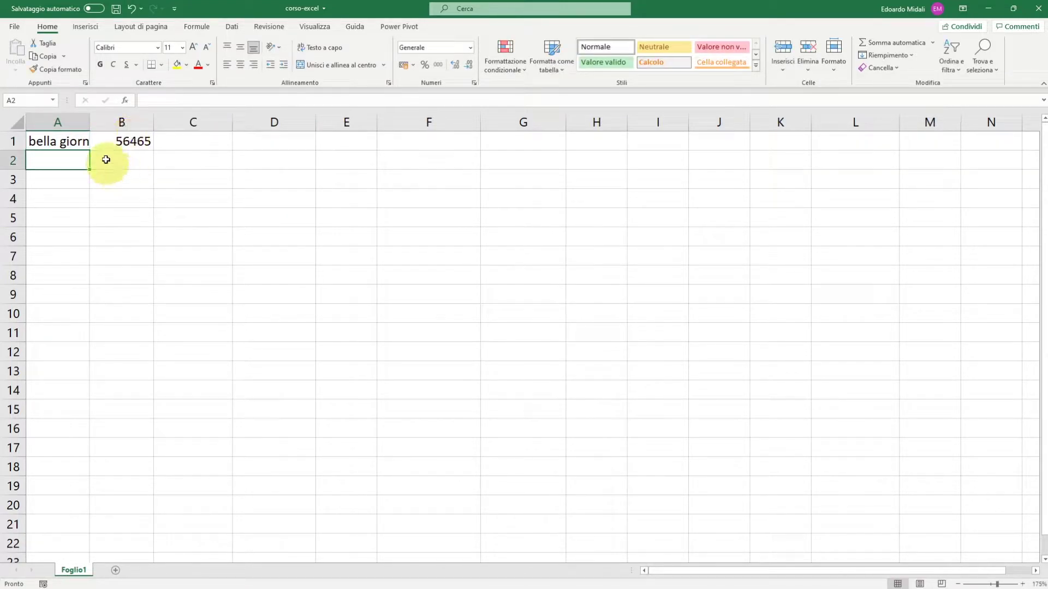
Step: Autofit column A to its text, then narrow it again
{"action": "double_click", "coordinate": [89, 122]}
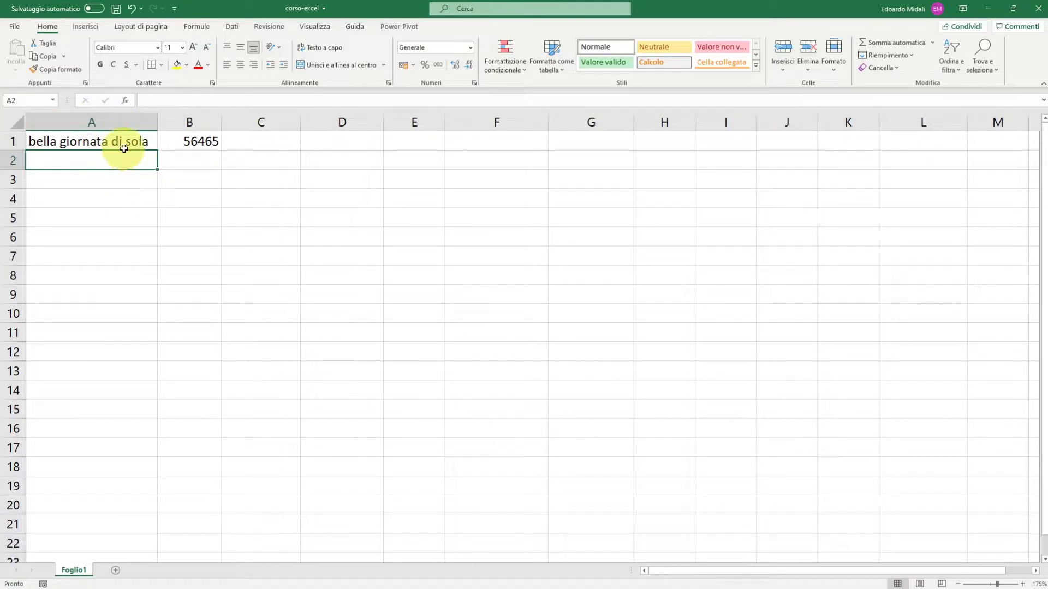
{"action": "left_click_drag", "start_coordinate": [227, 175], "coordinate": [98, 145]}
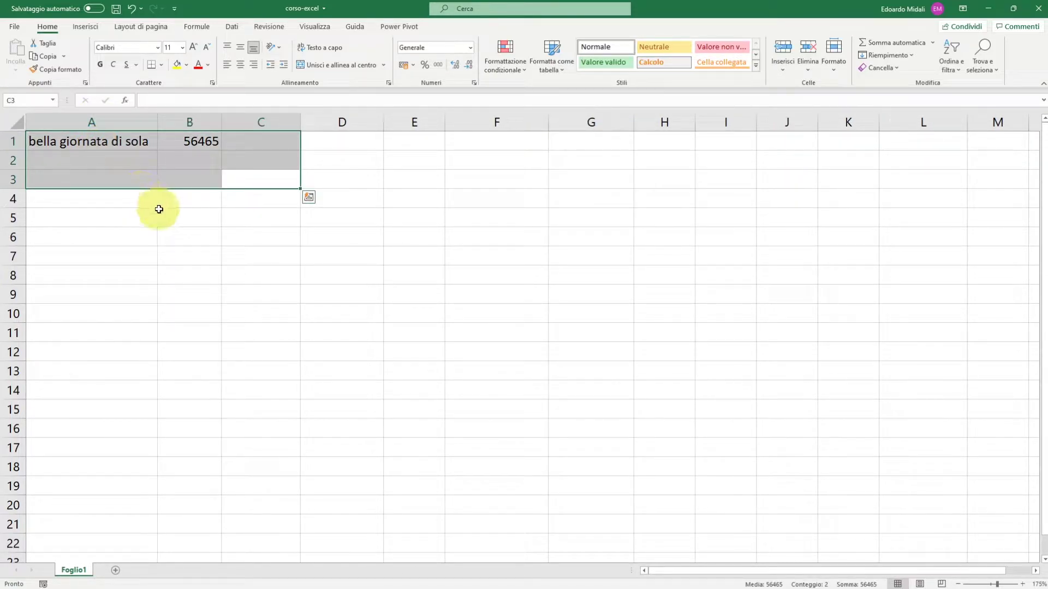
{"action": "left_click", "coordinate": [249, 221]}
{"action": "left_click_drag", "start_coordinate": [158, 122], "coordinate": [100, 122]}
Step: Review A1's sentence, then select cells A1 and B1
{"action": "left_click", "coordinate": [87, 141]}
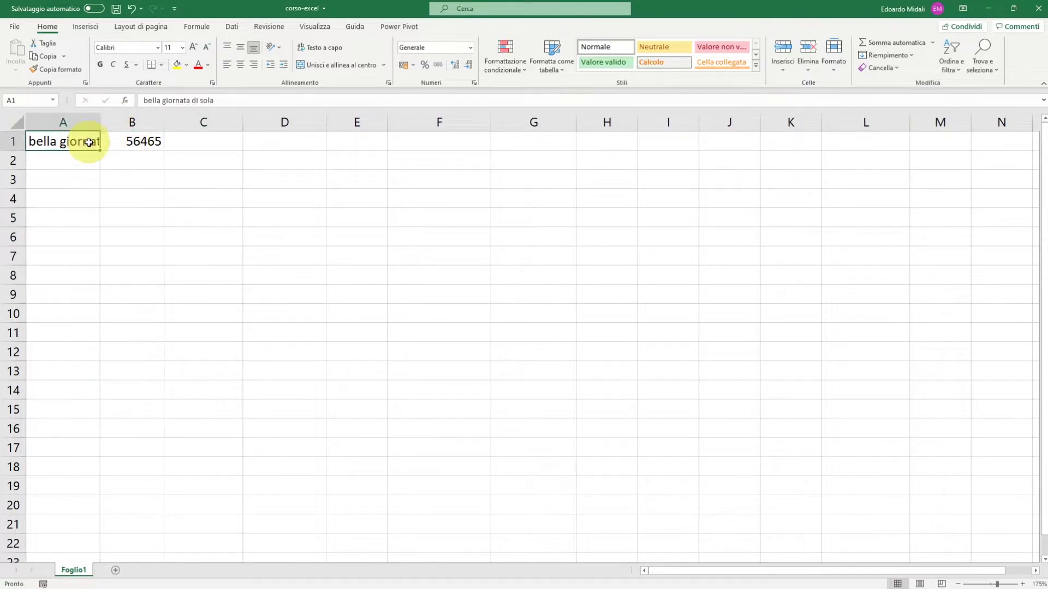
{"action": "left_click", "coordinate": [187, 98]}
{"action": "left_click_drag", "start_coordinate": [143, 99], "coordinate": [222, 99]}
{"action": "left_click", "coordinate": [206, 171]}
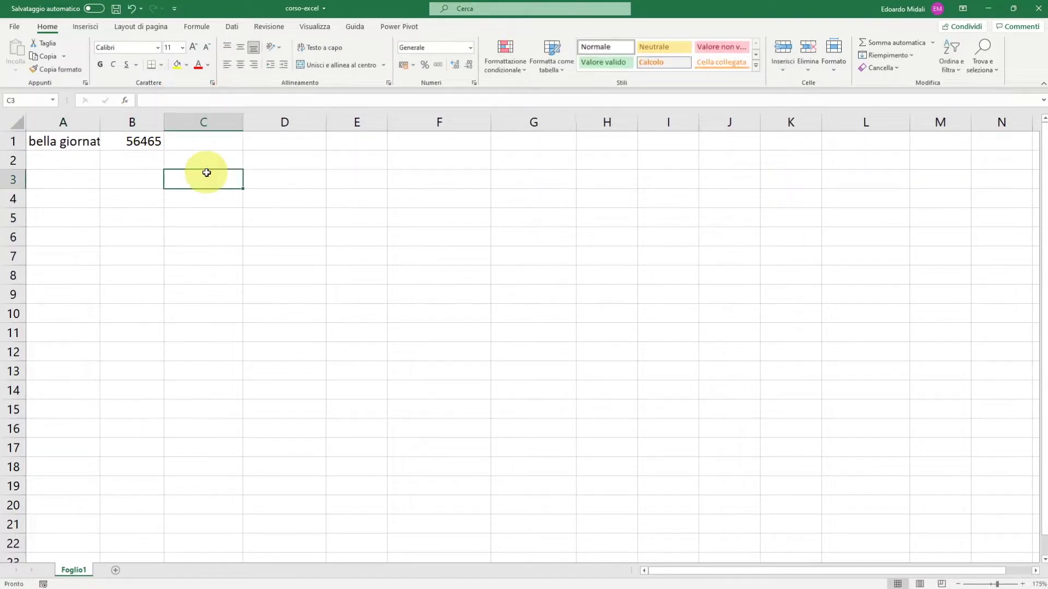
{"action": "left_click_drag", "start_coordinate": [82, 141], "coordinate": [143, 142]}
Step: Clear A1:B1, then enter 654, 465 and 5664 down C3:C5
{"action": "key", "text": "Delete"}
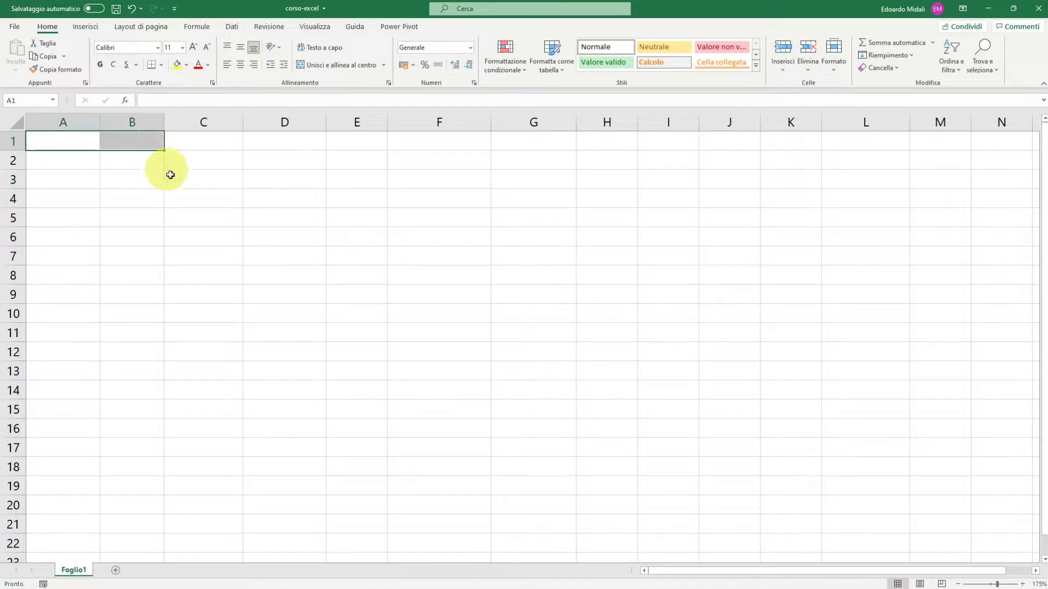
{"action": "left_click", "coordinate": [180, 174]}
{"action": "type", "text": "654"}
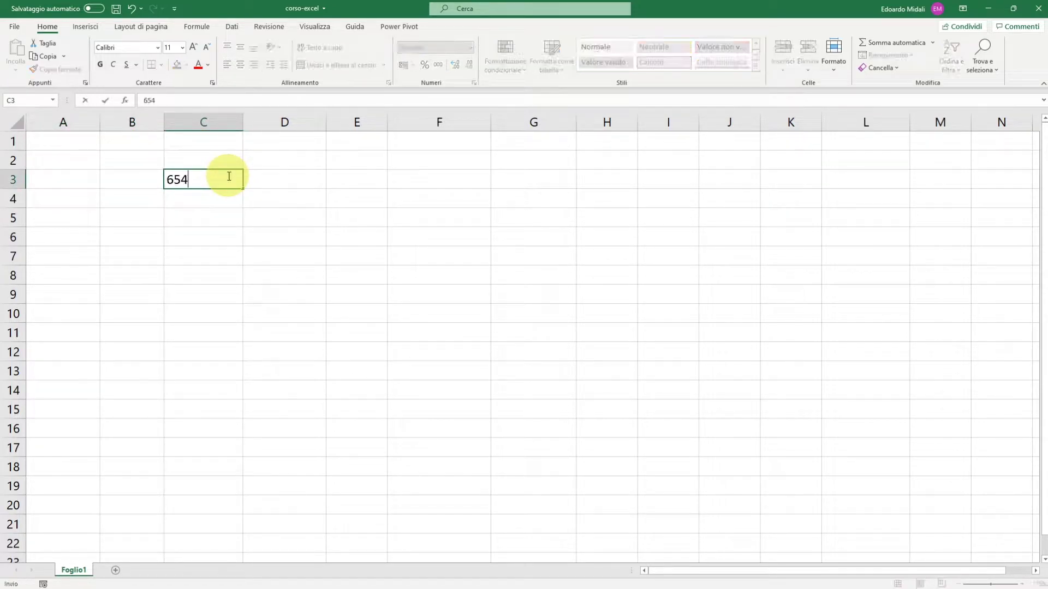
{"action": "key", "text": "Return"}
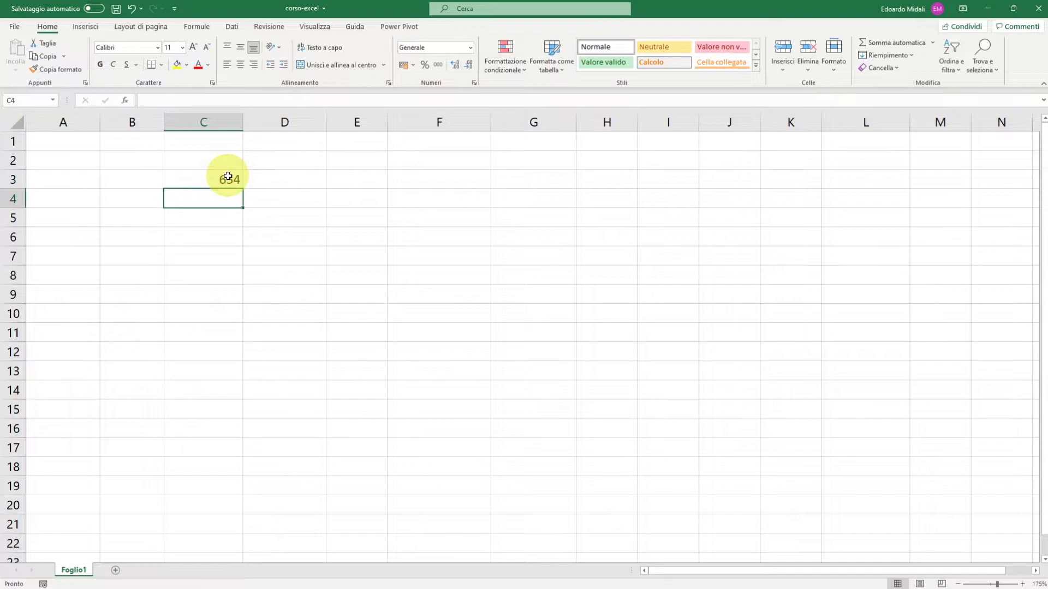
{"action": "type", "text": "465"}
{"action": "key", "text": "Return"}
{"action": "type", "text": "5664"}
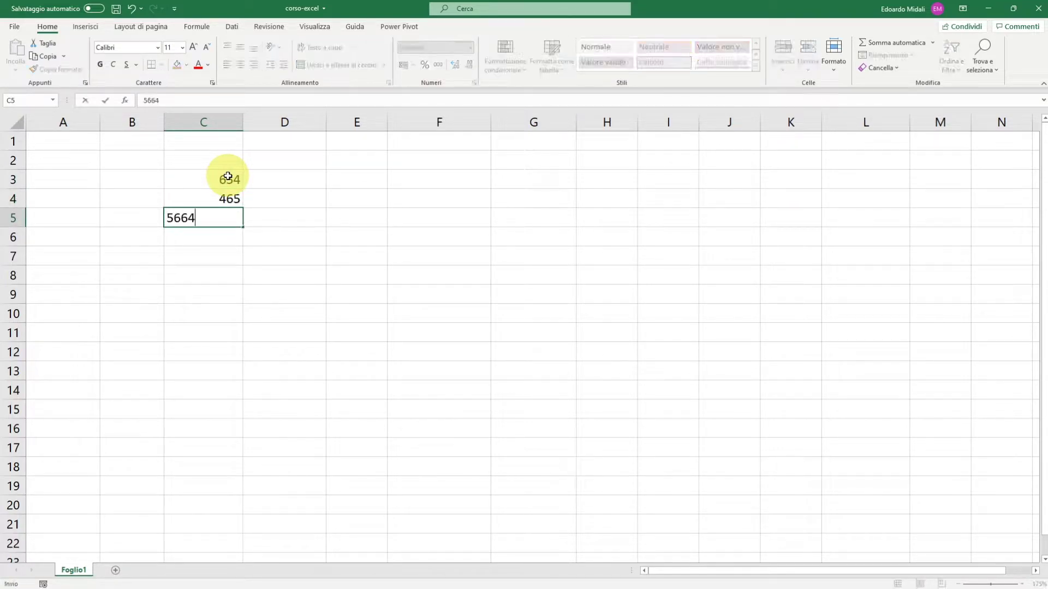
{"action": "key", "text": "Return"}
Step: Apply the green Valore valido cell style to C3:C5
{"action": "left_click_drag", "start_coordinate": [228, 179], "coordinate": [230, 218]}
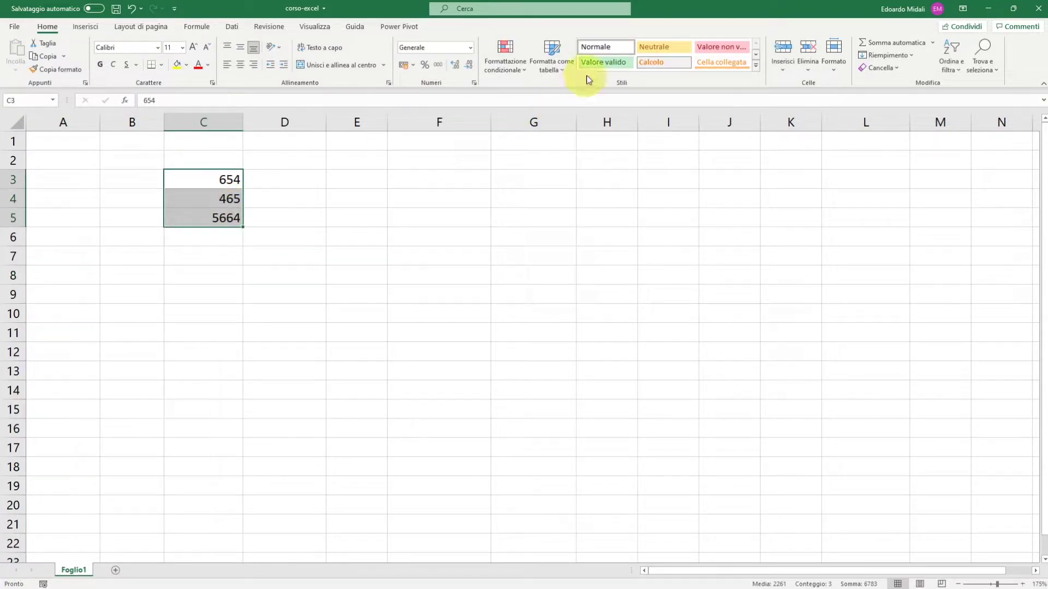
{"action": "left_click", "coordinate": [603, 62]}
{"action": "left_click", "coordinate": [356, 236]}
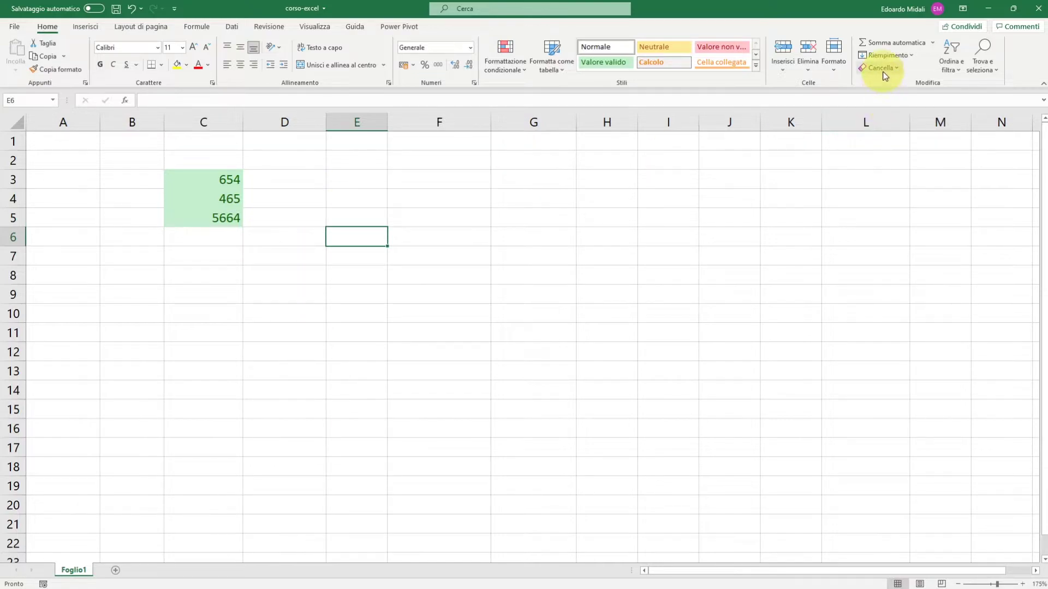
Step: Try Cancella tutto, Cancella formati and Cancella contenuto on C3:C5, undoing each
{"action": "left_click_drag", "start_coordinate": [175, 182], "coordinate": [187, 214]}
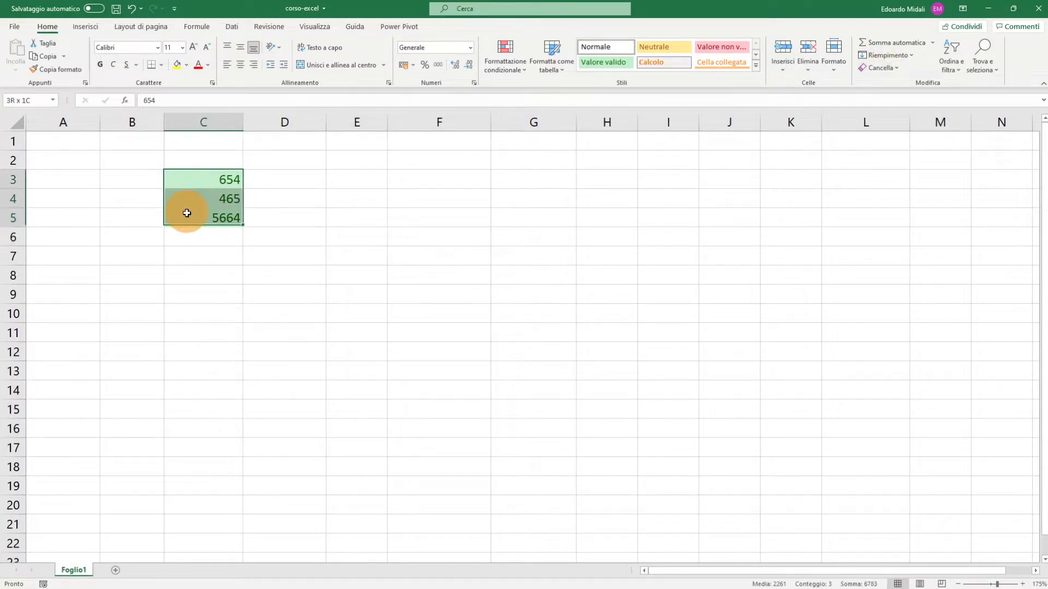
{"action": "left_click", "coordinate": [880, 68]}
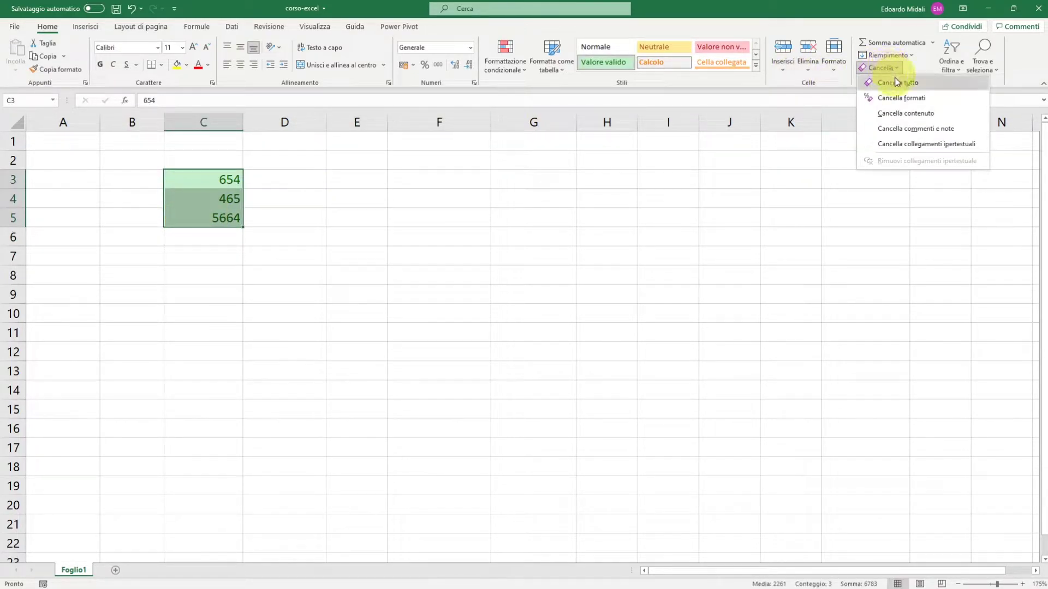
{"action": "left_click", "coordinate": [922, 82]}
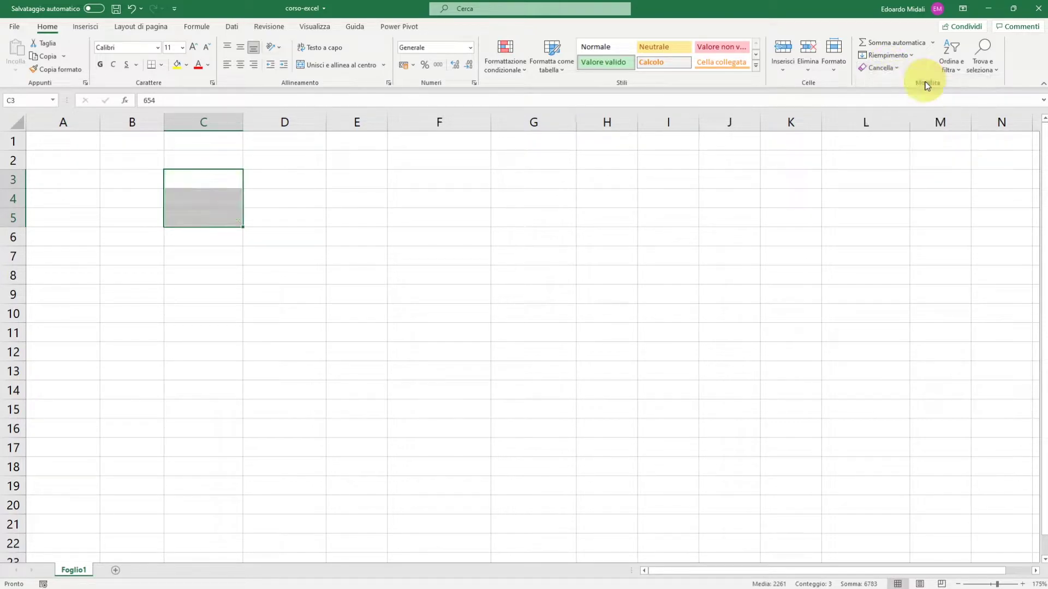
{"action": "key", "text": "ctrl+z"}
{"action": "left_click", "coordinate": [897, 69]}
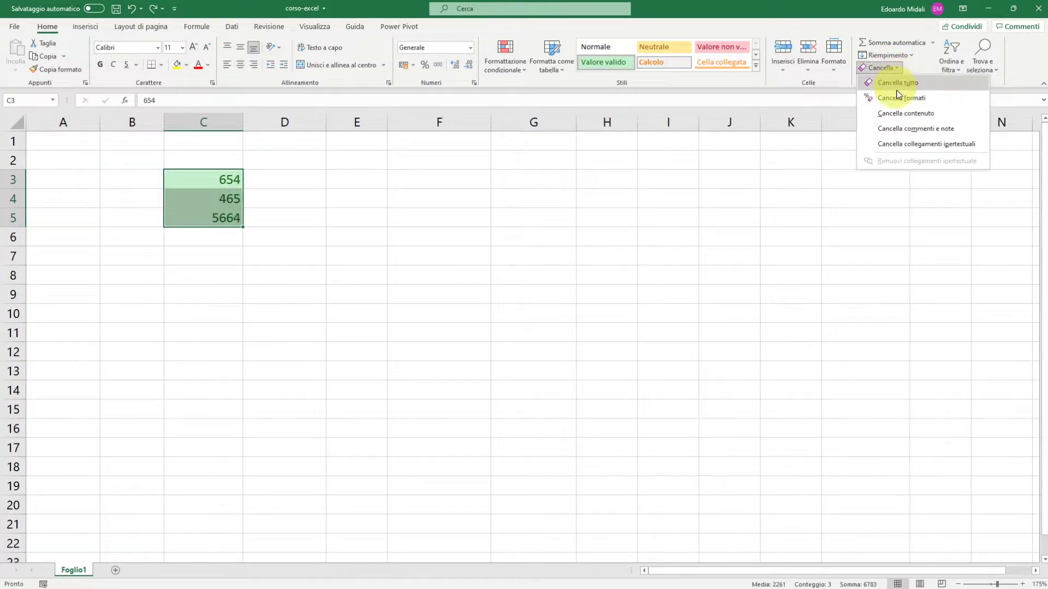
{"action": "left_click", "coordinate": [899, 97]}
{"action": "key", "text": "ctrl+z"}
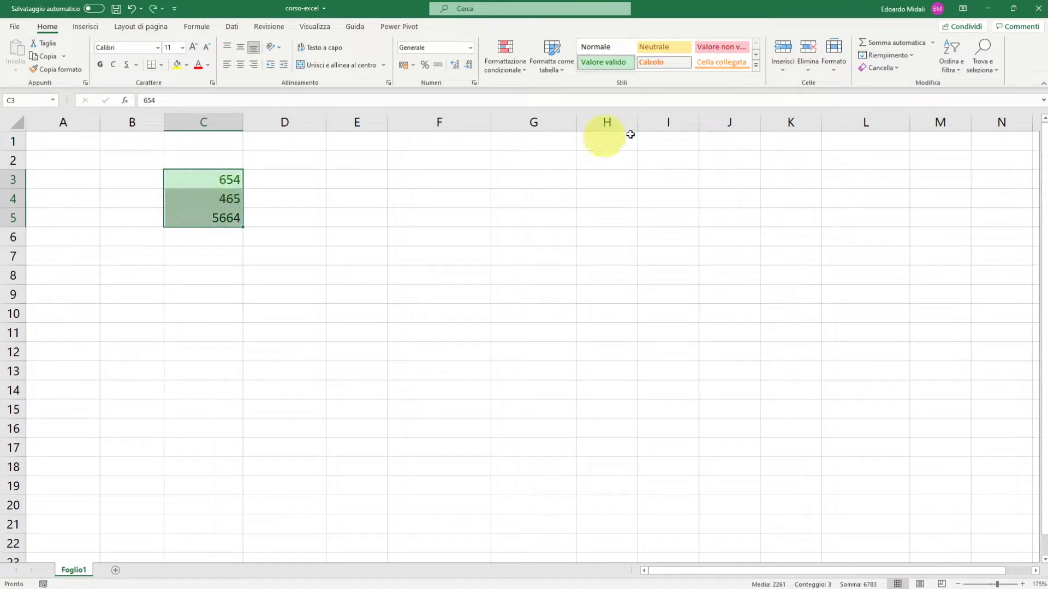
{"action": "left_click", "coordinate": [880, 67]}
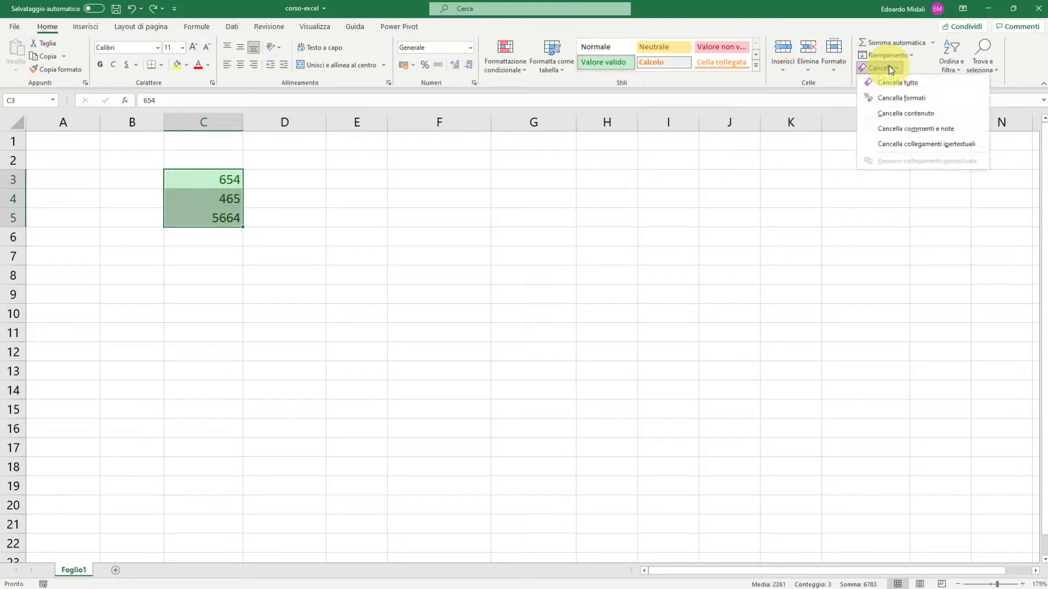
{"action": "left_click", "coordinate": [901, 114]}
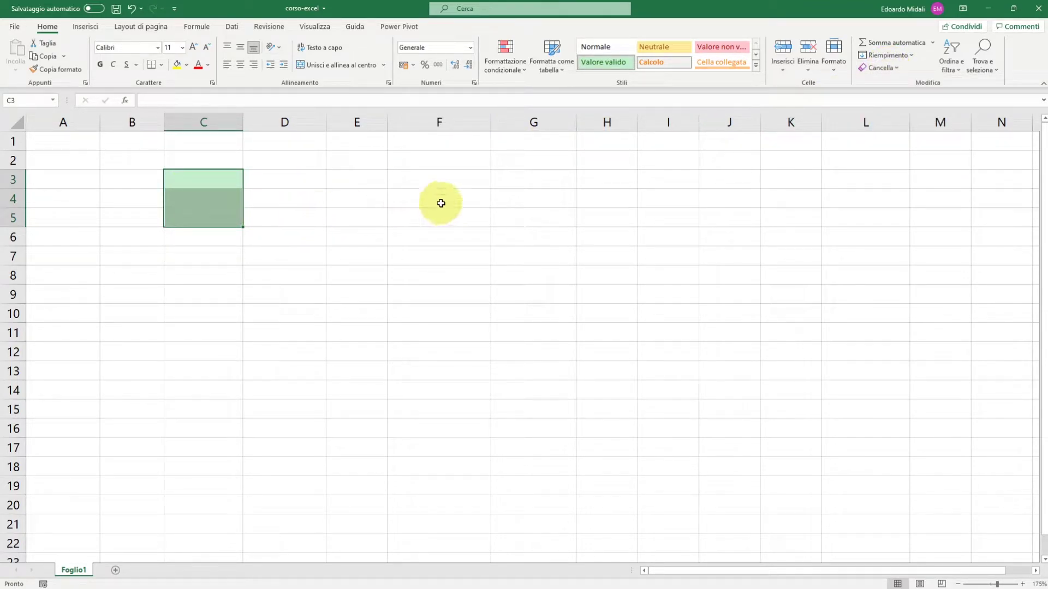
{"action": "key", "text": "ctrl+z"}
Step: Clear values and formatting from C3:C5 with Cancella tutto
{"action": "left_click", "coordinate": [895, 69]}
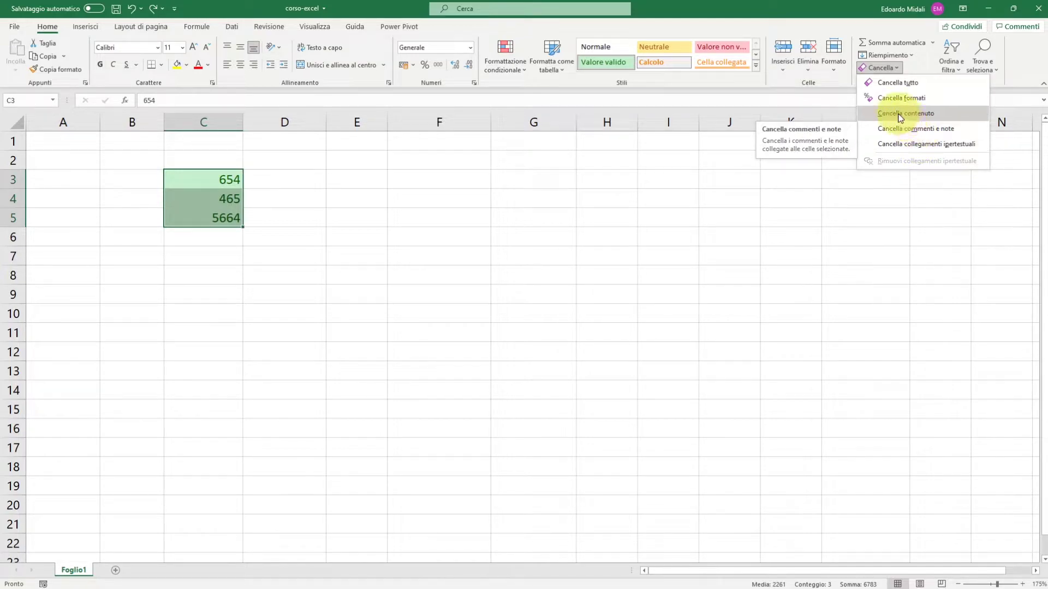
{"action": "left_click", "coordinate": [906, 87]}
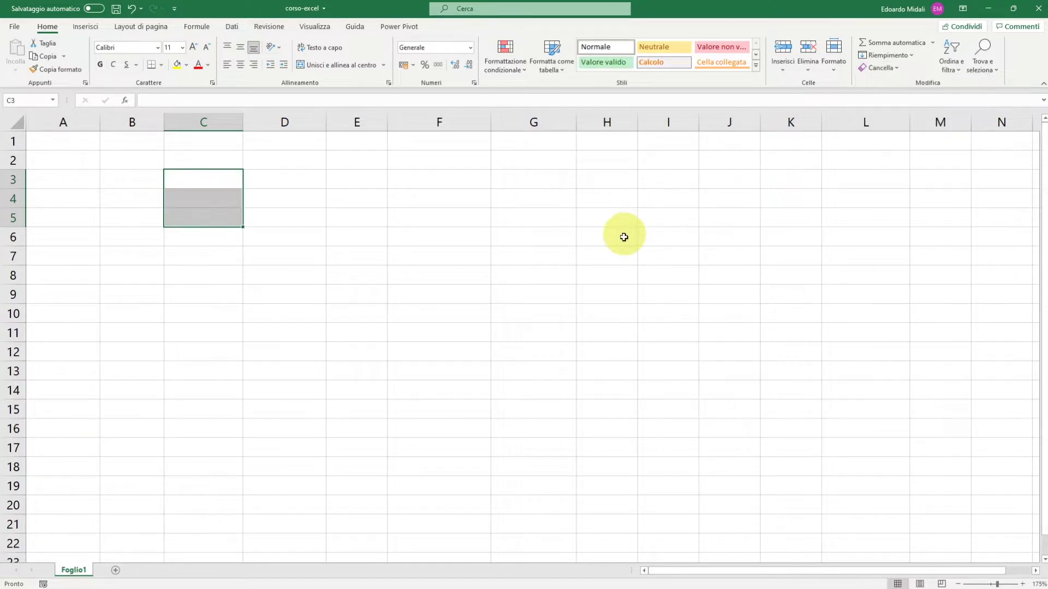
{"action": "left_click", "coordinate": [622, 233]}
Step: Clear B2:H13's contents, undo, delete again, and undo once more
{"action": "left_click_drag", "start_coordinate": [203, 160], "coordinate": [677, 365]}
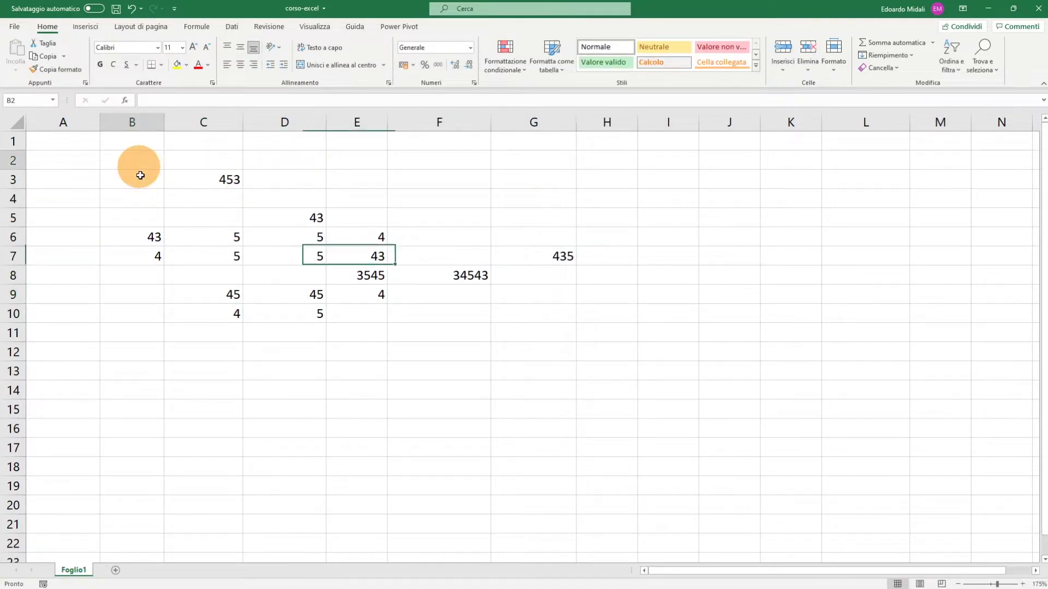
{"action": "left_click_drag", "start_coordinate": [134, 162], "coordinate": [633, 375]}
{"action": "left_click", "coordinate": [878, 67]}
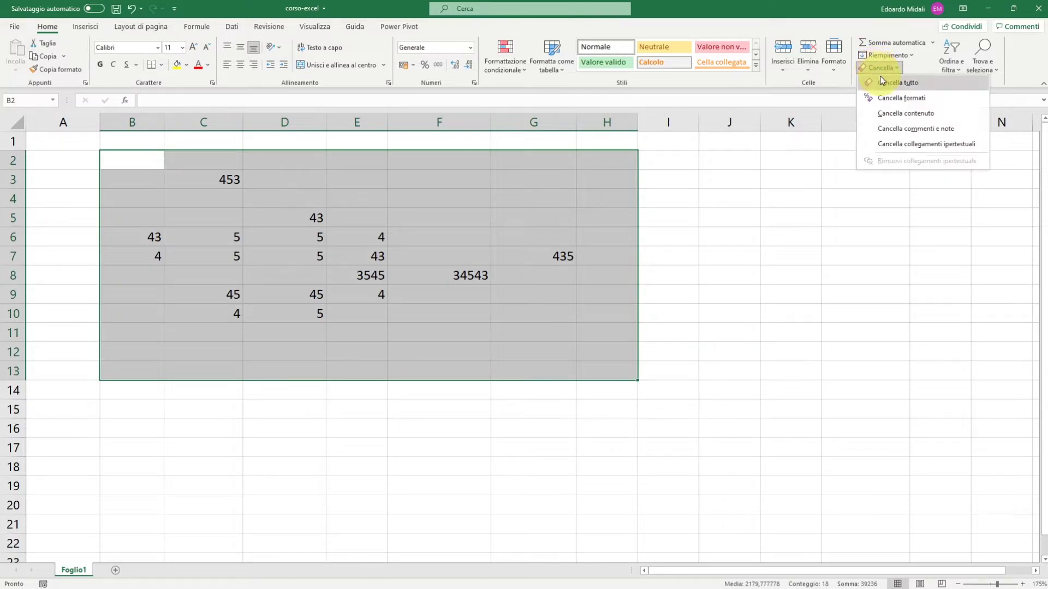
{"action": "left_click", "coordinate": [903, 119]}
{"action": "key", "text": "ctrl+z"}
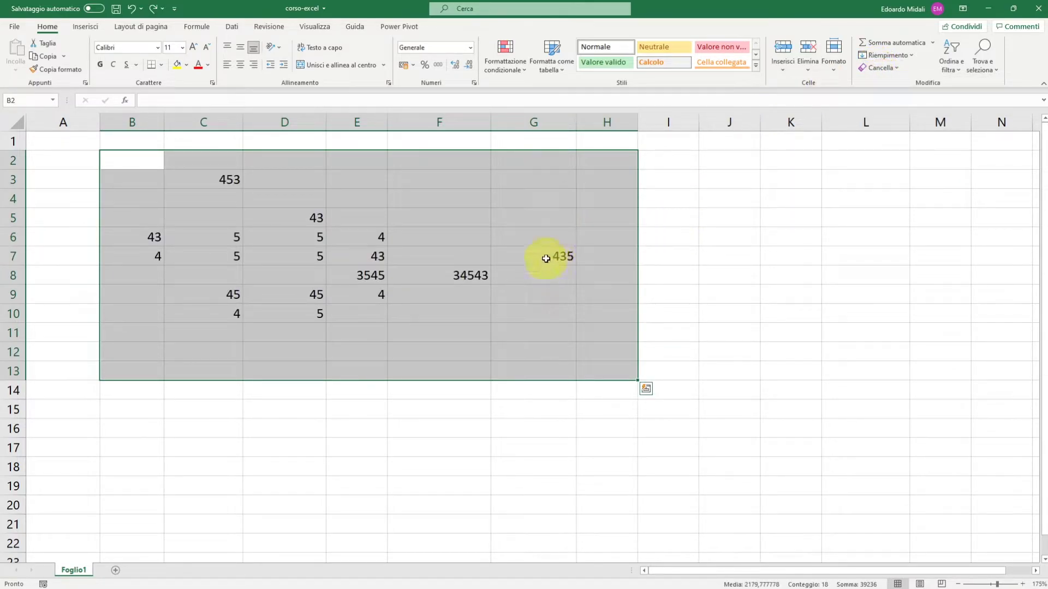
{"action": "key", "text": "Delete"}
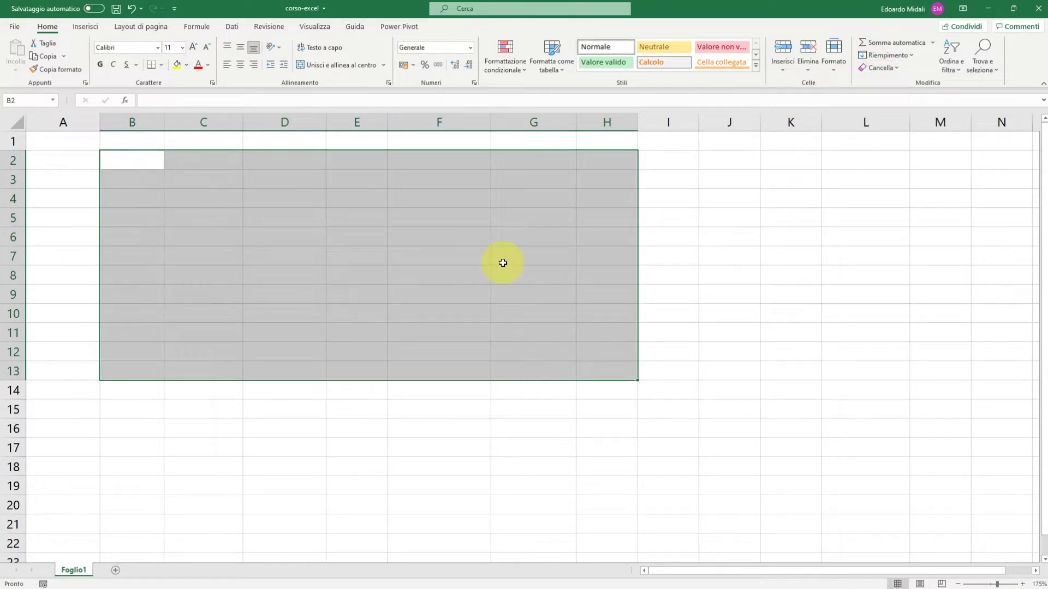
{"action": "key", "text": "ctrl+z"}
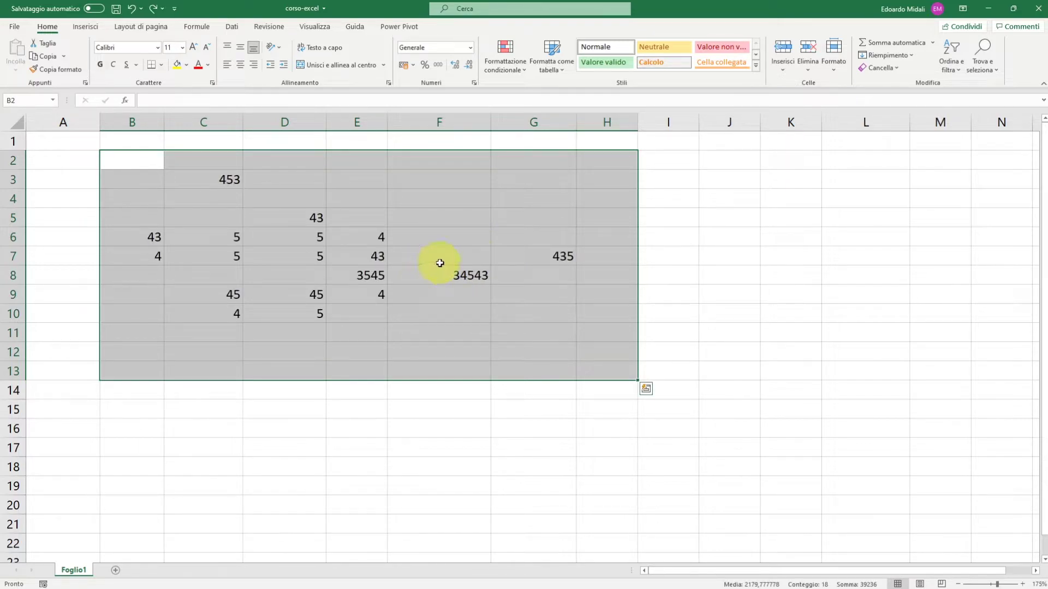
Step: Practise selecting B3:H13, B2:F8 and B3:G7 from different starting corners
{"action": "left_click", "coordinate": [295, 244]}
{"action": "left_click_drag", "start_coordinate": [147, 182], "coordinate": [630, 361]}
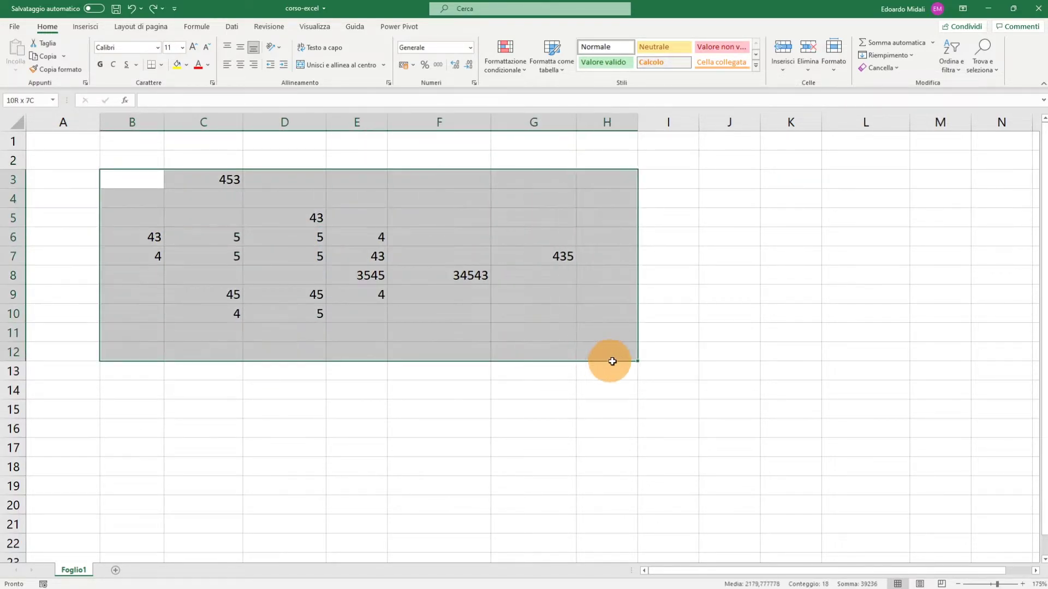
{"action": "key", "text": "BackSpace"}
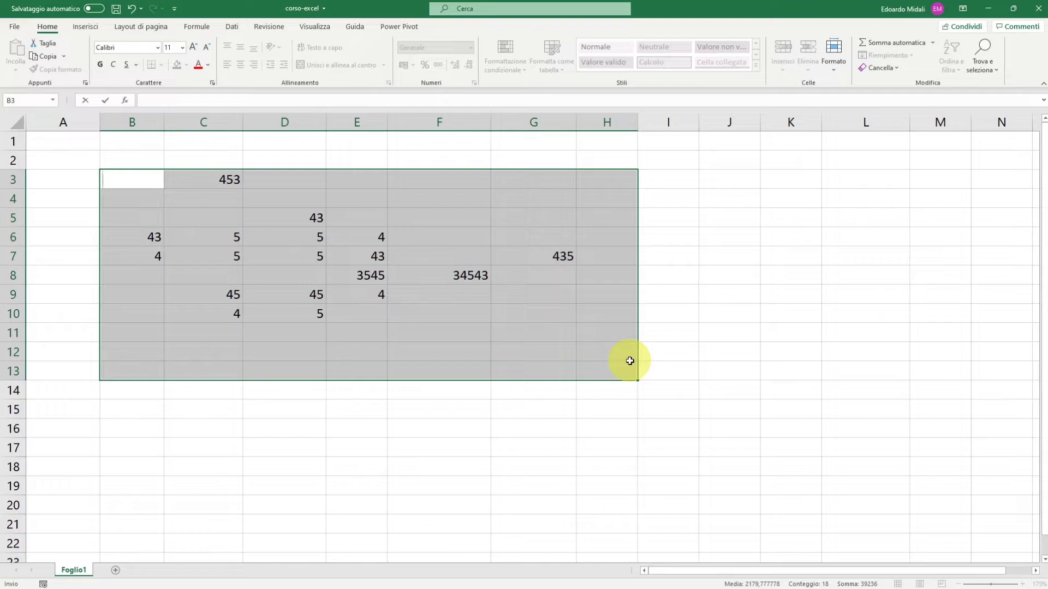
{"action": "left_click_drag", "start_coordinate": [467, 276], "coordinate": [142, 167]}
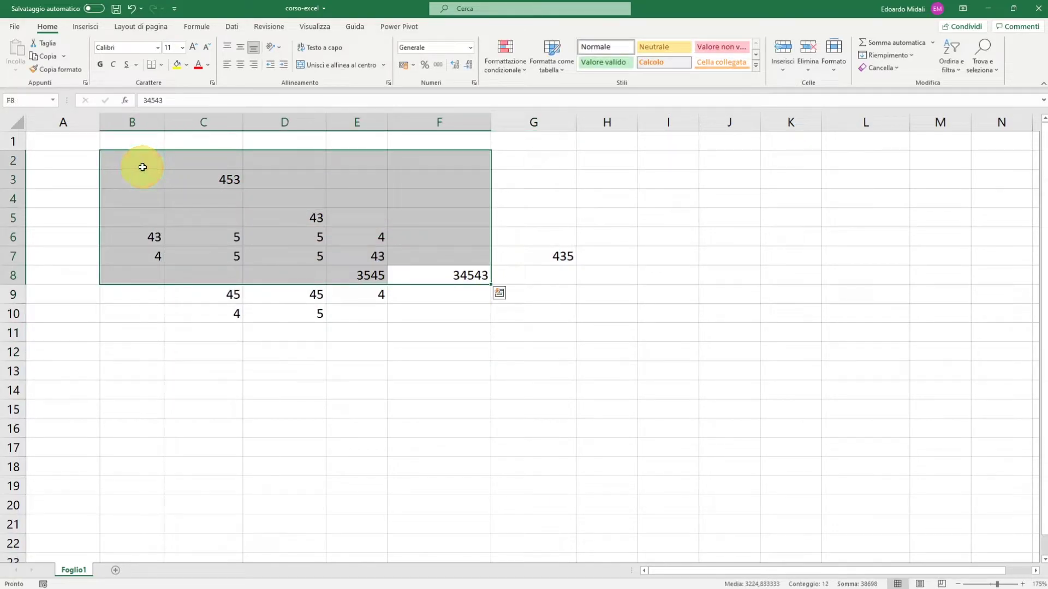
{"action": "left_click", "coordinate": [428, 308]}
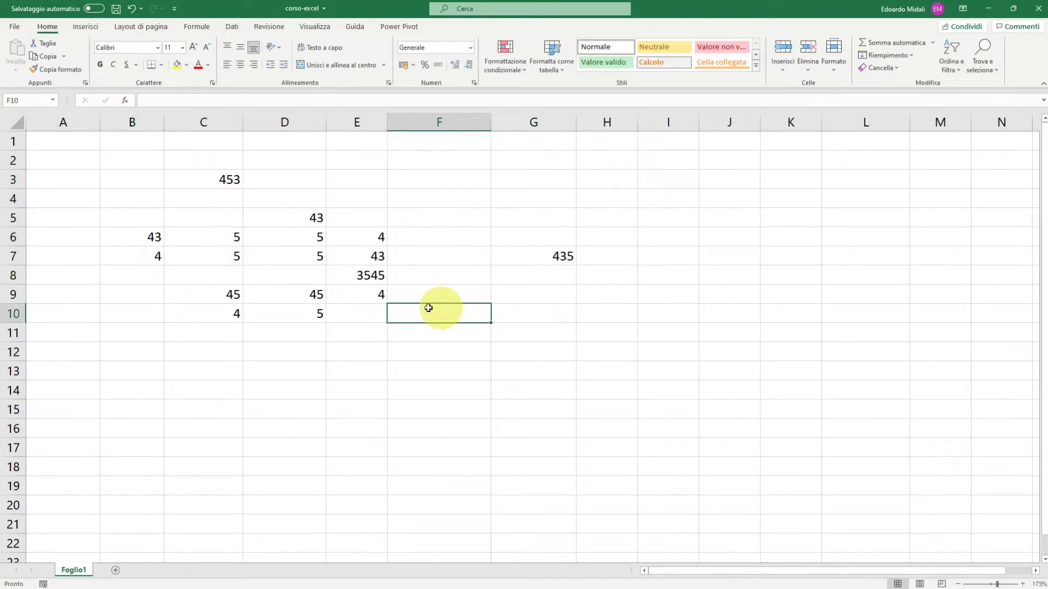
{"action": "key", "text": "Right"}
{"action": "key", "text": "Right"}
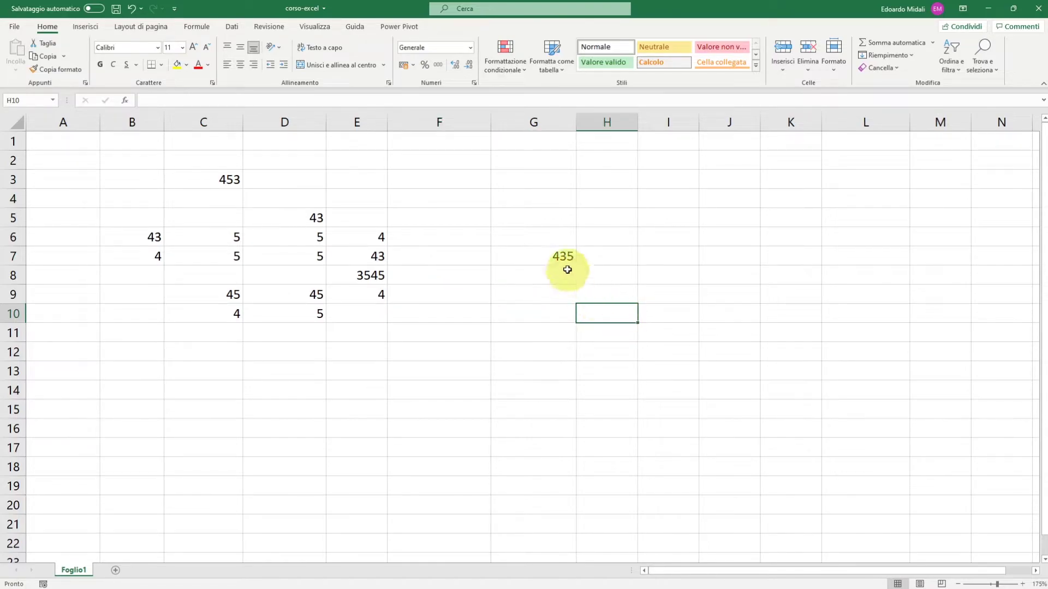
{"action": "left_click_drag", "start_coordinate": [524, 257], "coordinate": [161, 171]}
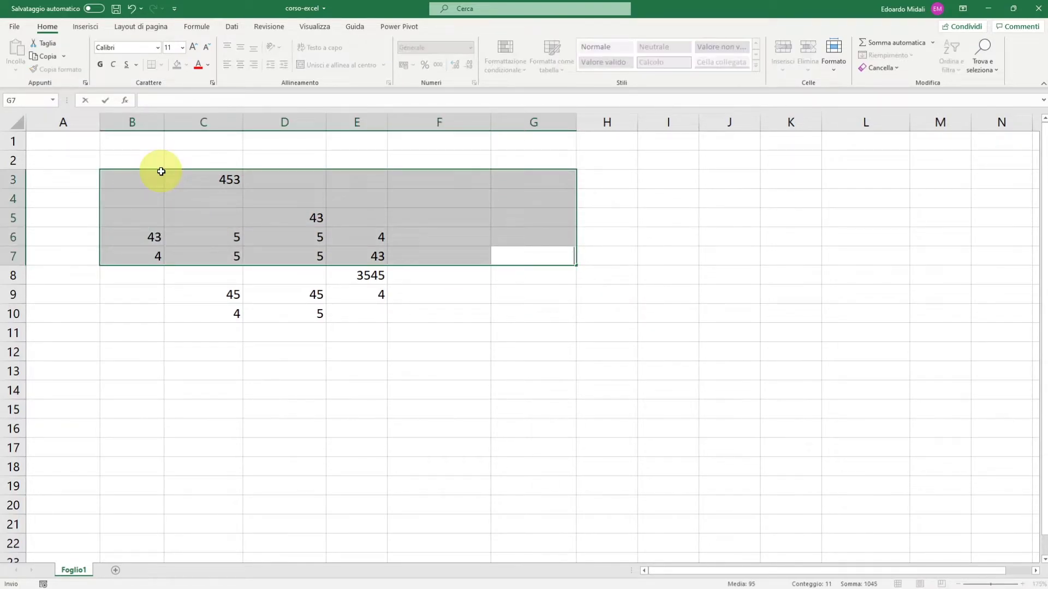
{"action": "left_click", "coordinate": [535, 274]}
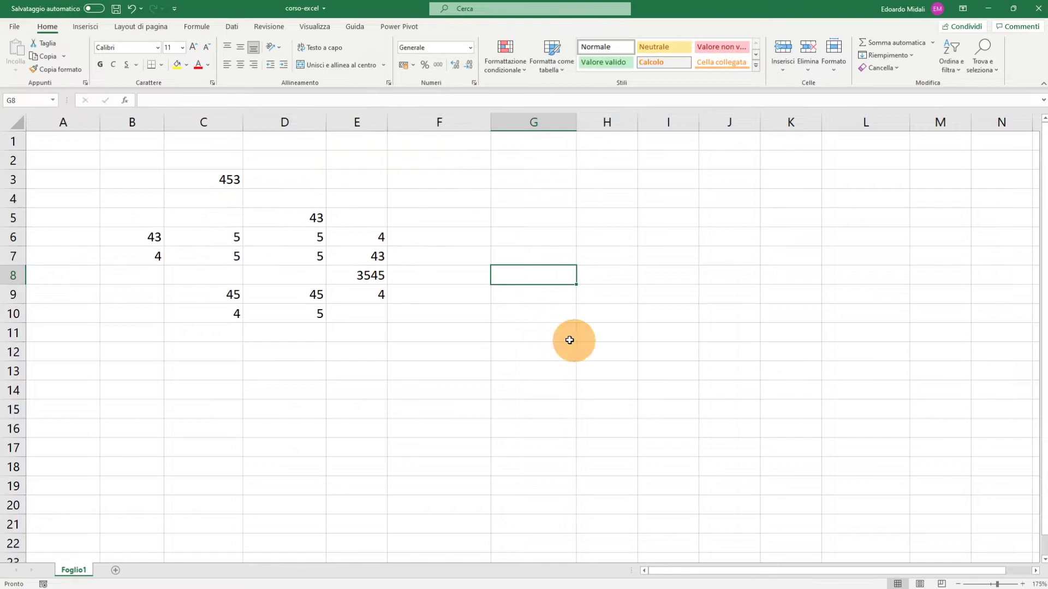
Step: Select A2:H12 and delete all of its values
{"action": "left_click_drag", "start_coordinate": [601, 350], "coordinate": [93, 164]}
{"action": "key", "text": "Delete"}
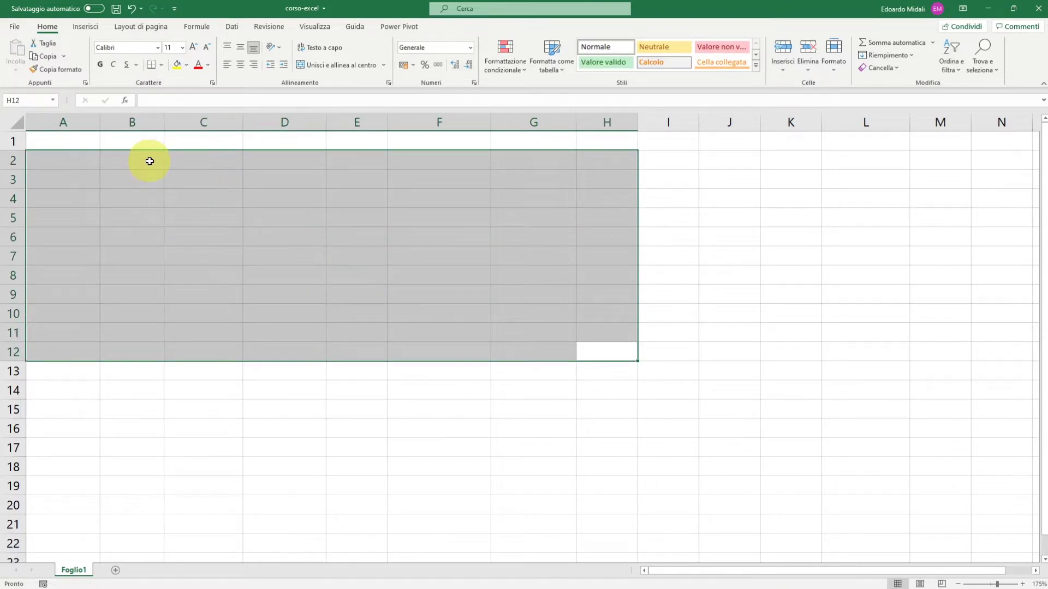
{"action": "left_click", "coordinate": [355, 274]}
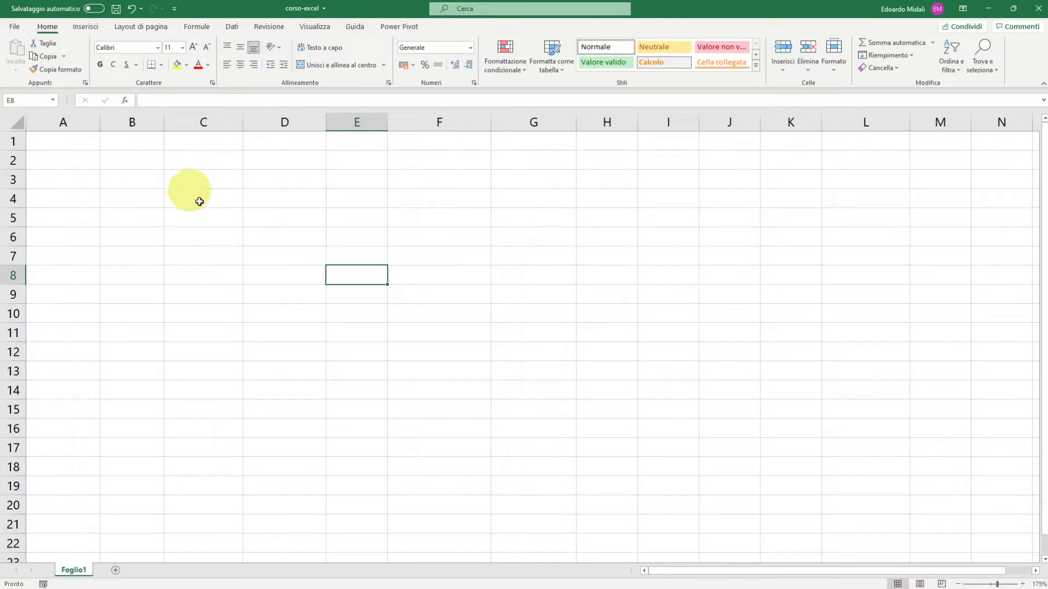
{"action": "left_click", "coordinate": [242, 215]}
{"action": "left_click", "coordinate": [304, 235]}
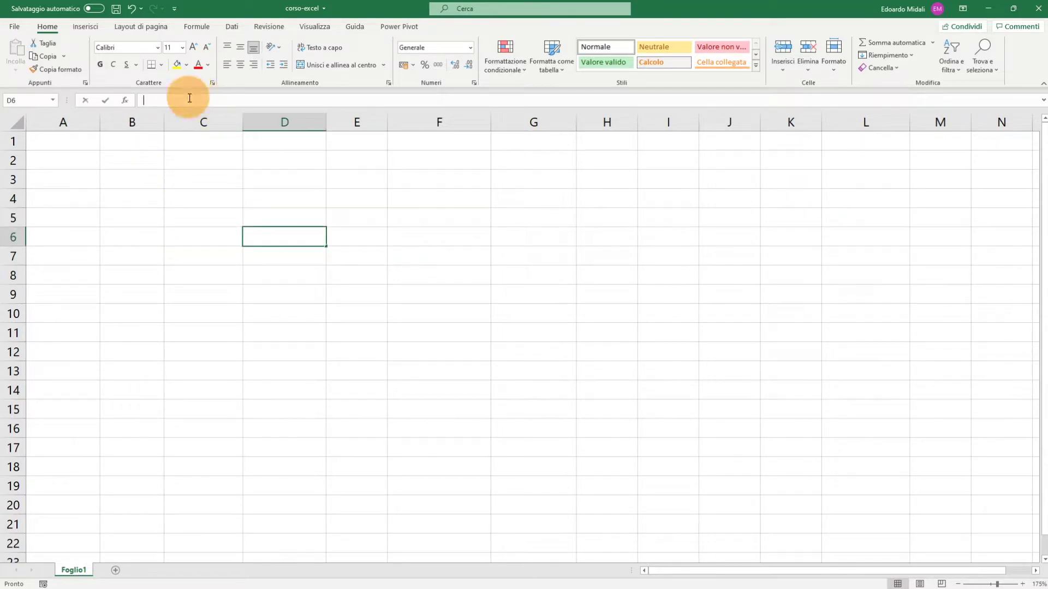
{"action": "left_click", "coordinate": [188, 100]}
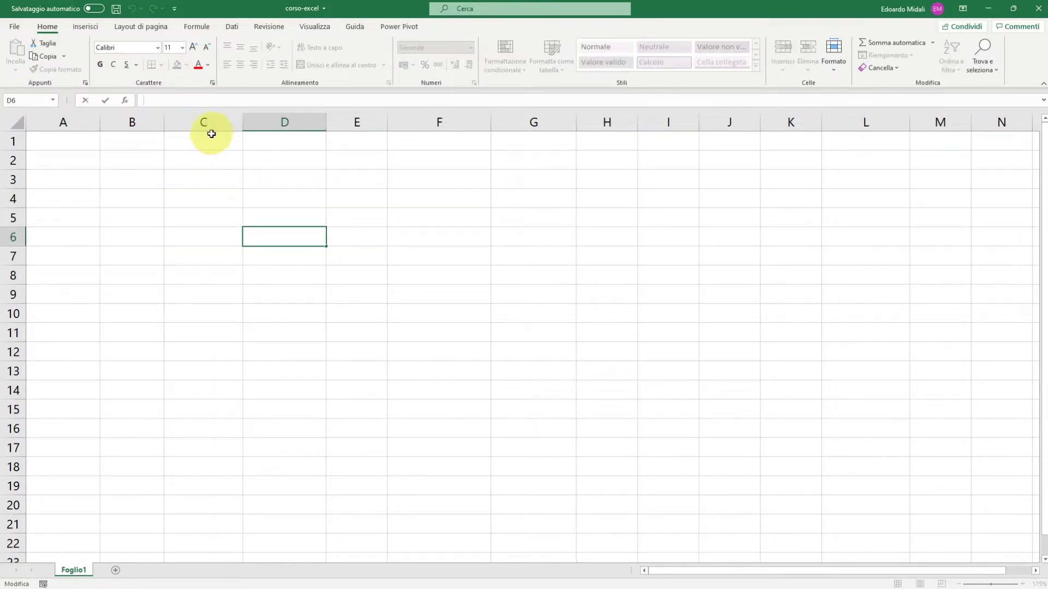
{"action": "left_click", "coordinate": [639, 234]}
{"action": "left_click", "coordinate": [880, 67]}
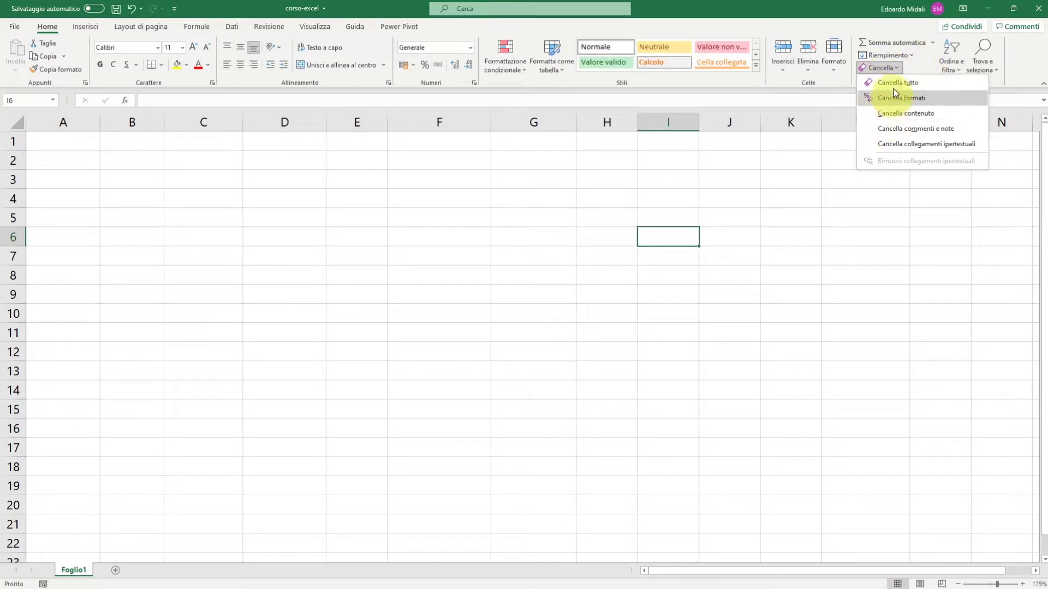
{"action": "left_click", "coordinate": [760, 198]}
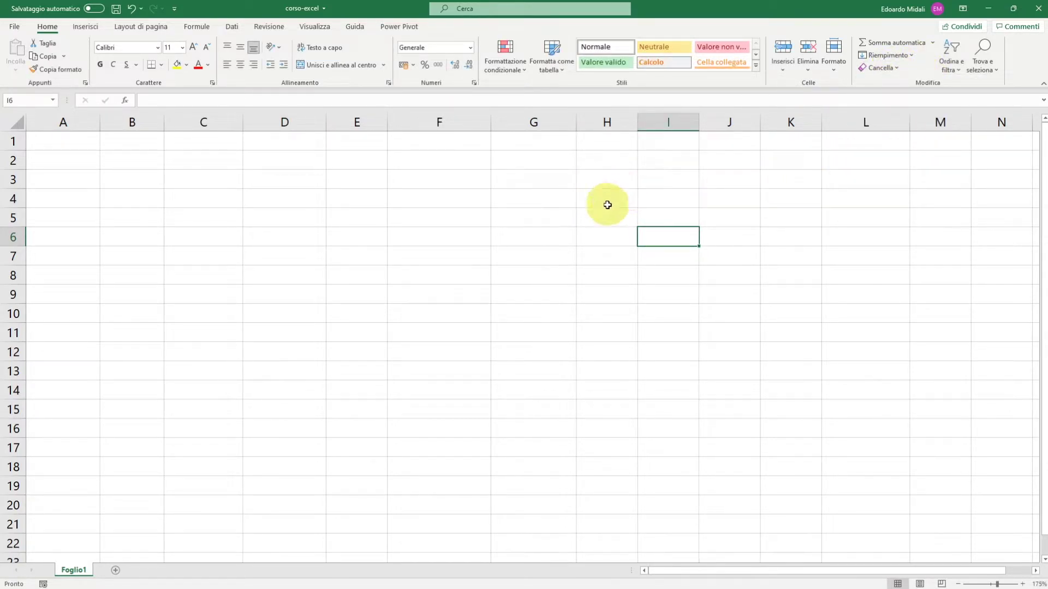
{"action": "left_click", "coordinate": [456, 238]}
{"action": "left_click", "coordinate": [267, 209]}
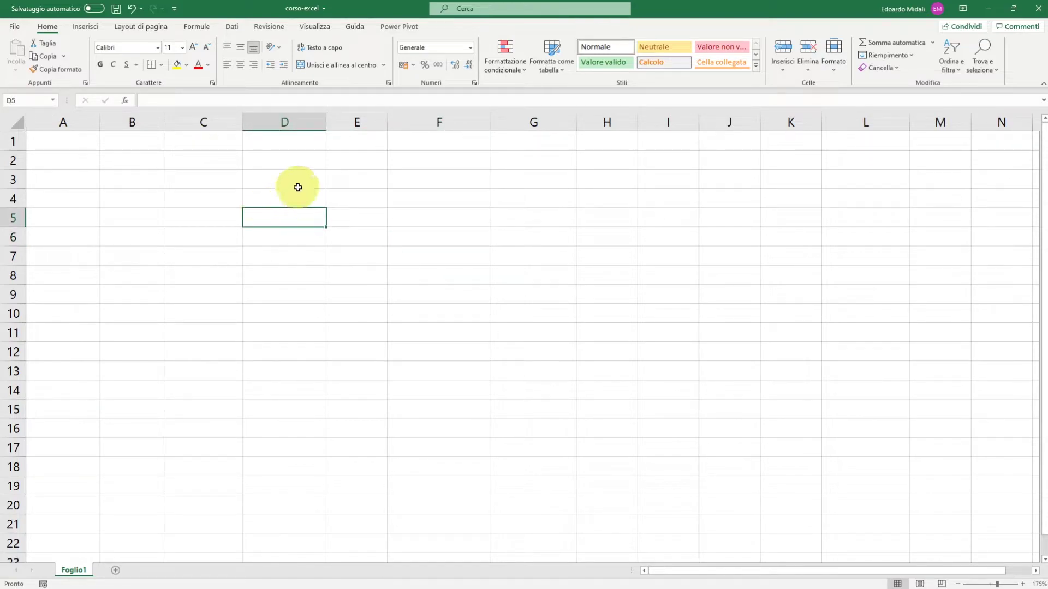
{"action": "left_click", "coordinate": [282, 179]}
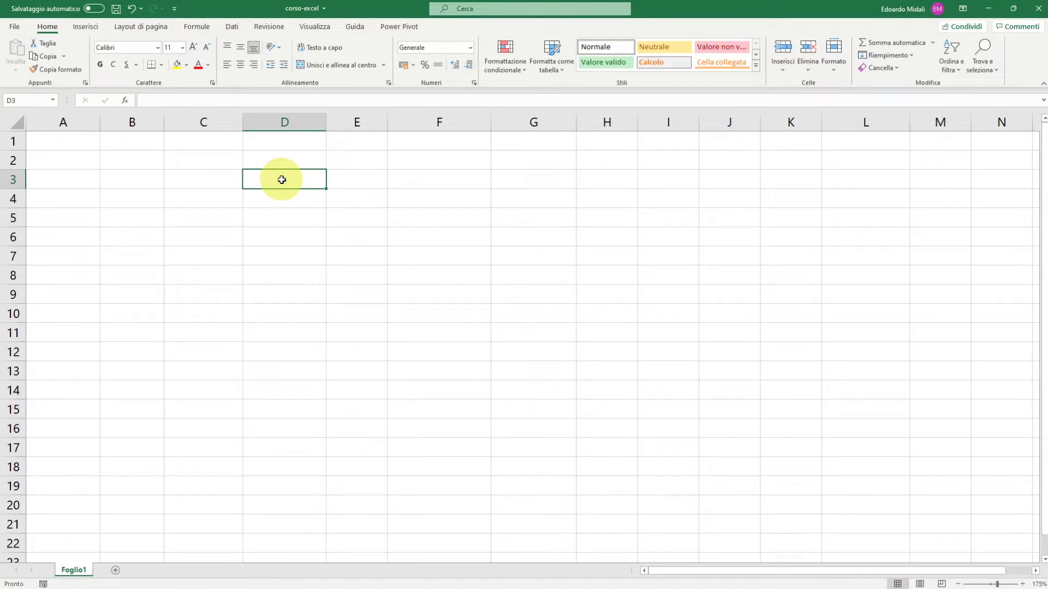
Step: Type 12, 23 and 45 into D3:D5 and fill the series to D9
{"action": "type", "text": "12 23 "}
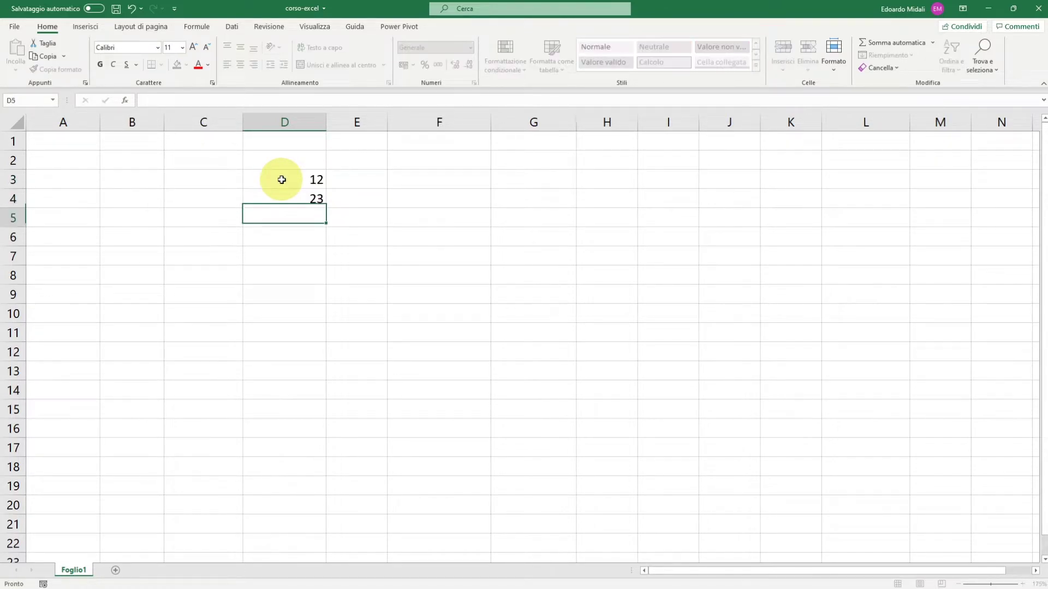
{"action": "type", "text": "45"}
{"action": "key", "text": "Return"}
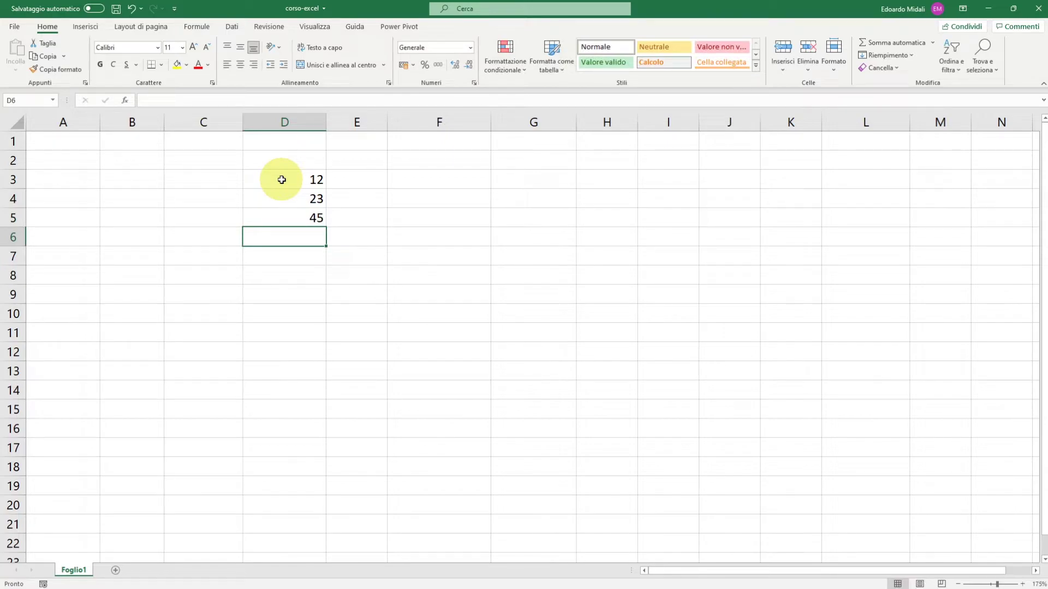
{"action": "left_click", "coordinate": [316, 185]}
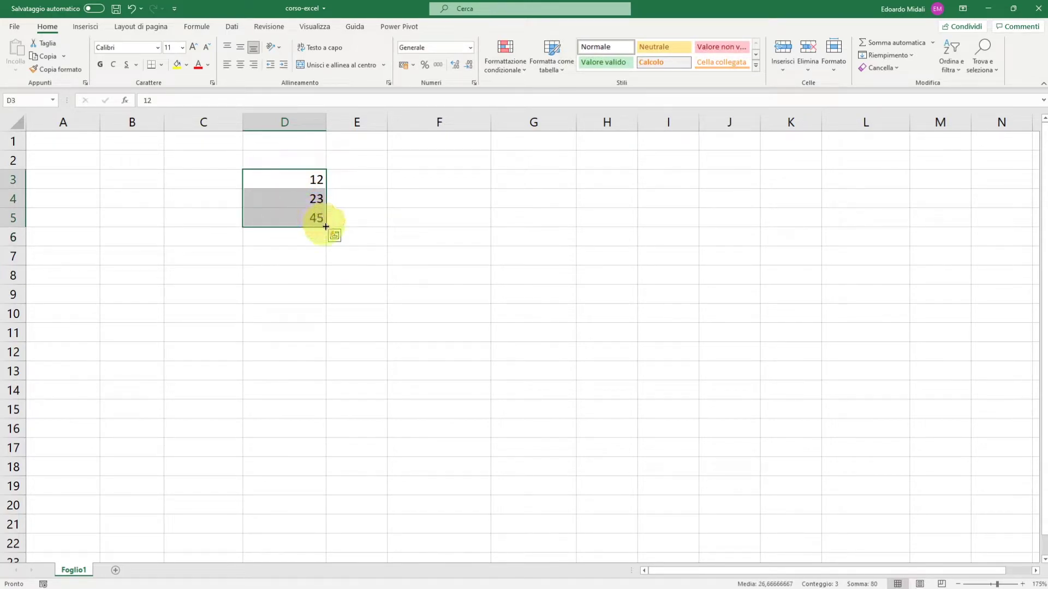
{"action": "left_click_drag", "start_coordinate": [318, 216], "coordinate": [330, 297]}
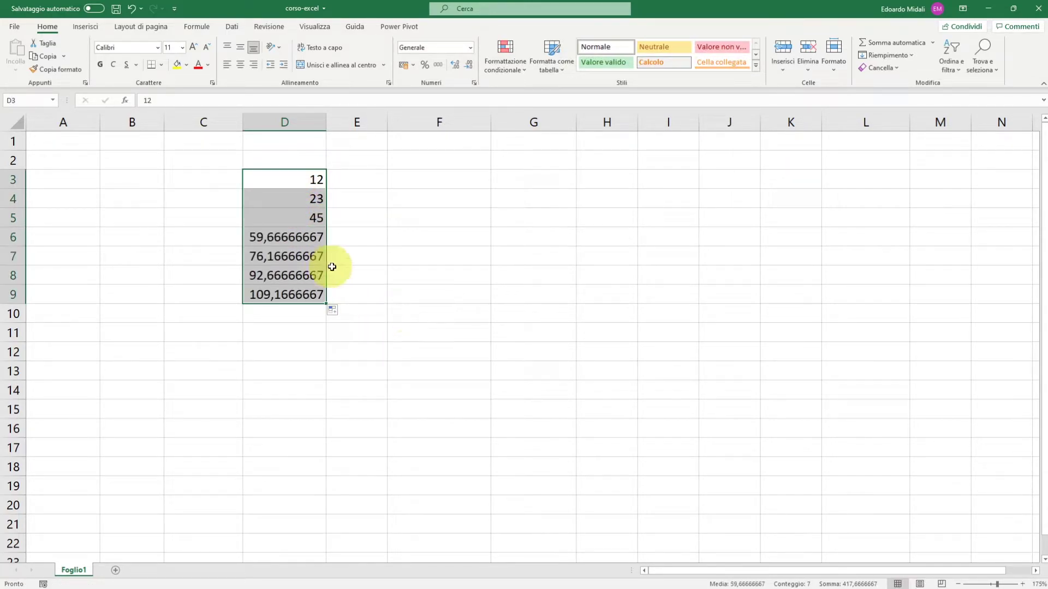
{"action": "left_click", "coordinate": [374, 236]}
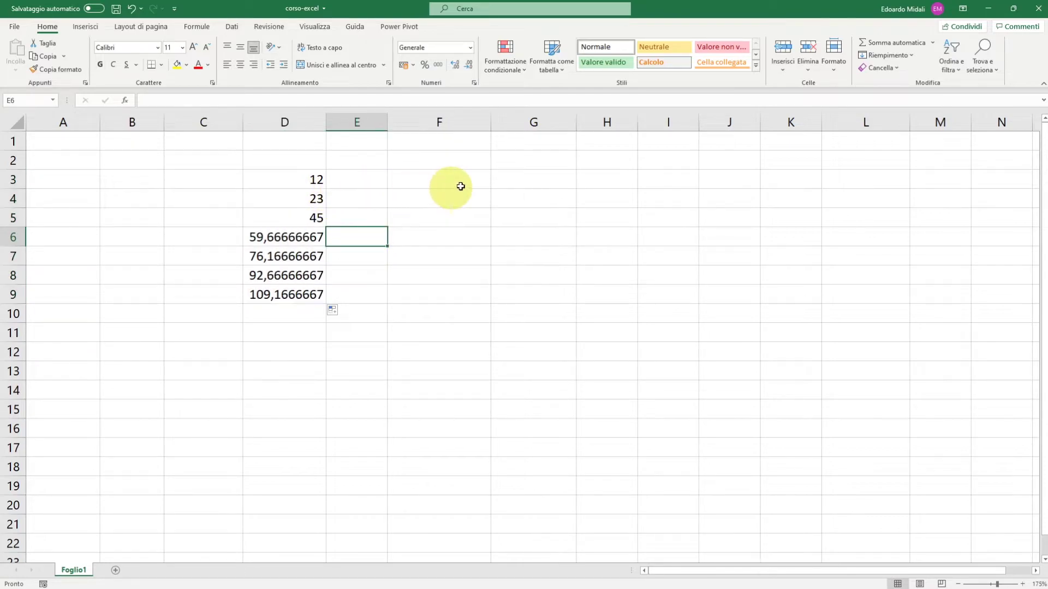
{"action": "left_click", "coordinate": [487, 177]}
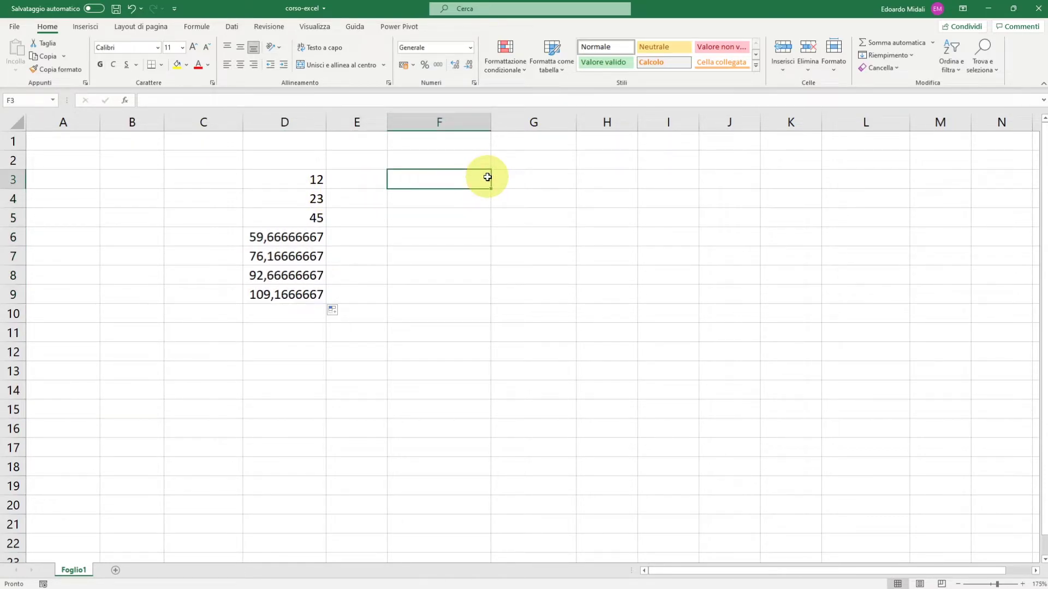
Step: Enter 1 and 2 in F3:G3, and 3 and 5 in F4:F5
{"action": "type", "text": "1"}
{"action": "key", "text": "Tab"}
{"action": "type", "text": "2"}
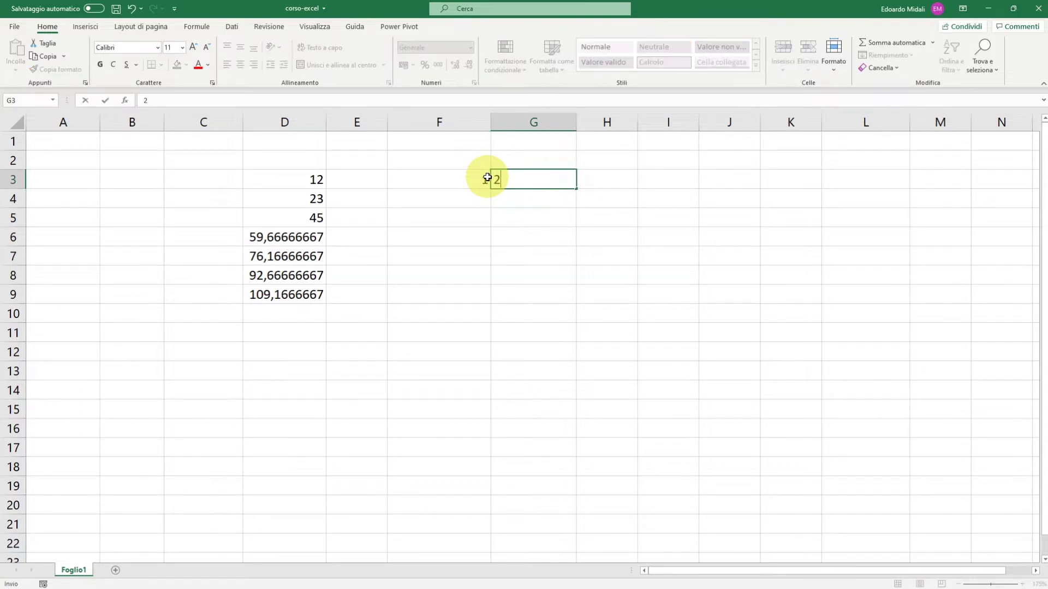
{"action": "left_click", "coordinate": [483, 194]}
{"action": "type", "text": "3"}
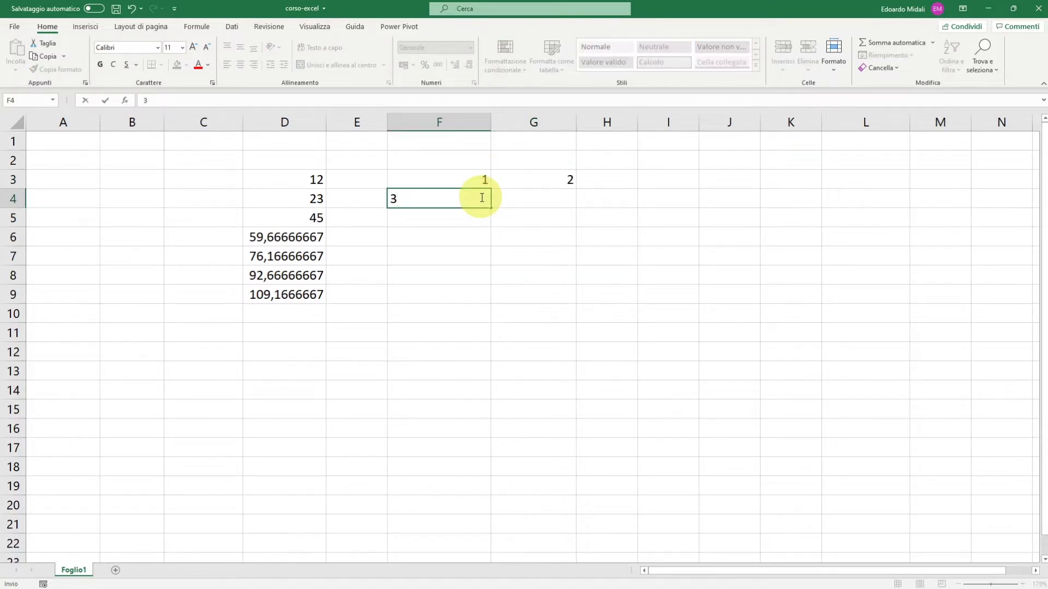
{"action": "key", "text": "Return"}
{"action": "type", "text": "5"}
{"action": "left_click", "coordinate": [526, 275]}
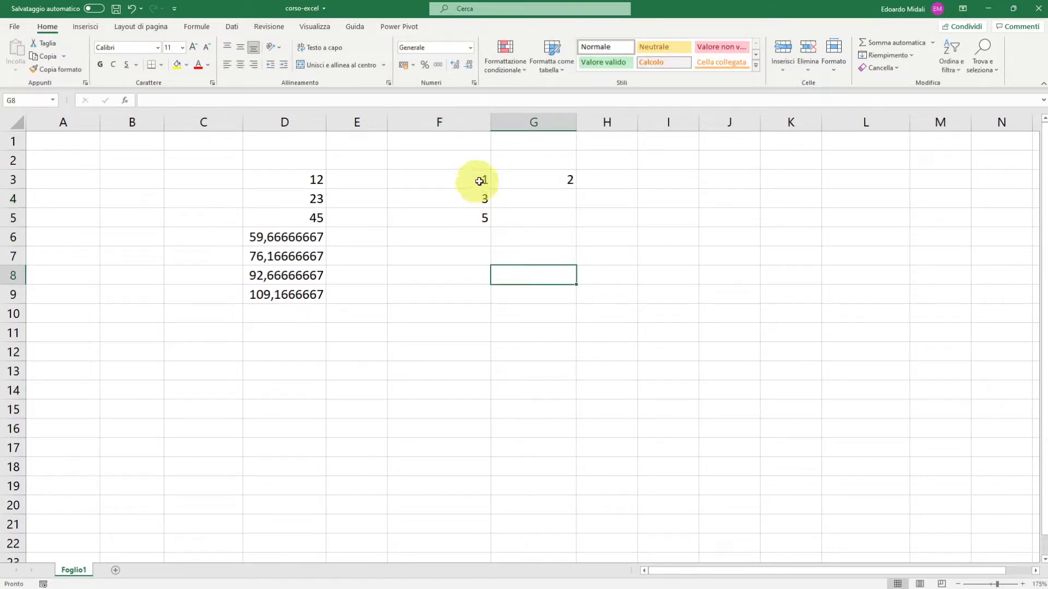
Step: Fill the odd series down to F9, then fill F3:G4 to row 9
{"action": "left_click_drag", "start_coordinate": [479, 182], "coordinate": [494, 300]}
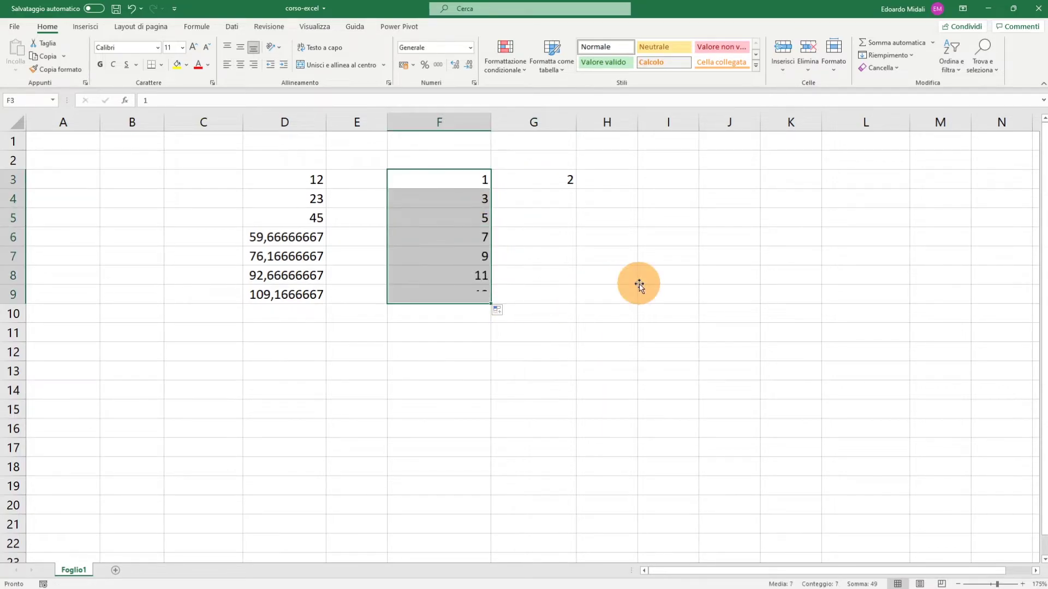
{"action": "left_click", "coordinate": [639, 284]}
{"action": "mouse_move", "coordinate": [483, 180]}
{"action": "left_mouse_down"}
{"action": "mouse_move", "coordinate": [565, 191]}
{"action": "mouse_move", "coordinate": [580, 294]}
{"action": "left_mouse_up"}
{"action": "left_click", "coordinate": [739, 271]}
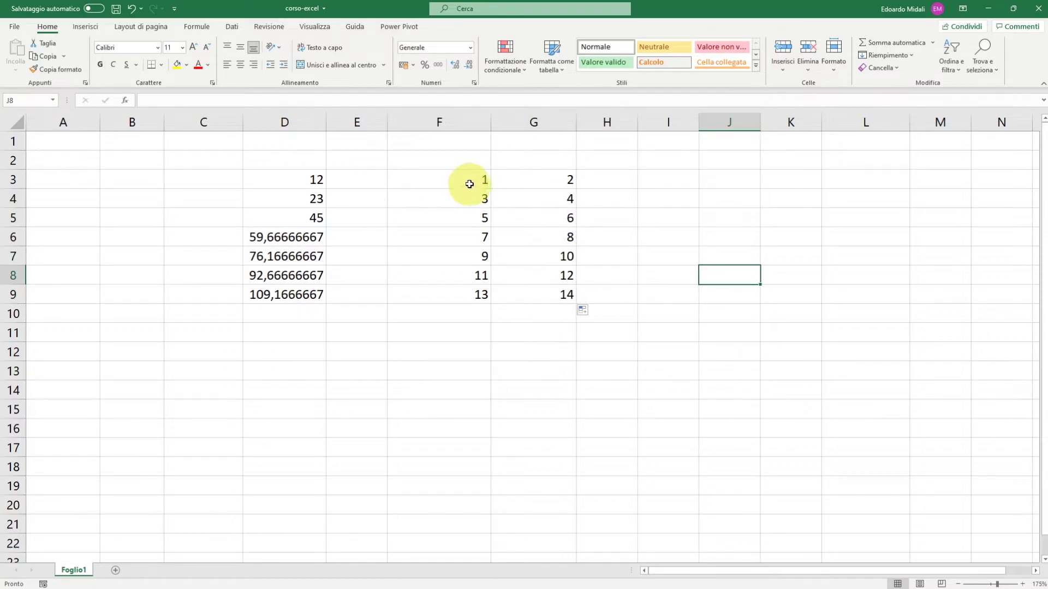
{"action": "left_click_drag", "start_coordinate": [469, 184], "coordinate": [533, 297]}
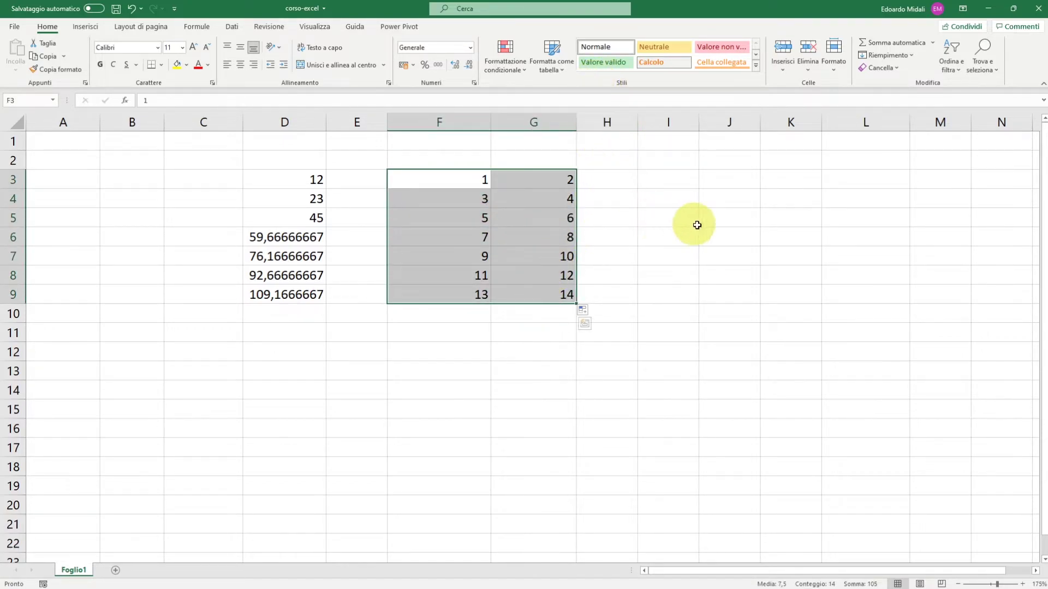
Step: Apply the yellow Neutrale style to F3:G9, then move to D3
{"action": "left_click", "coordinate": [664, 47]}
{"action": "left_click", "coordinate": [723, 235]}
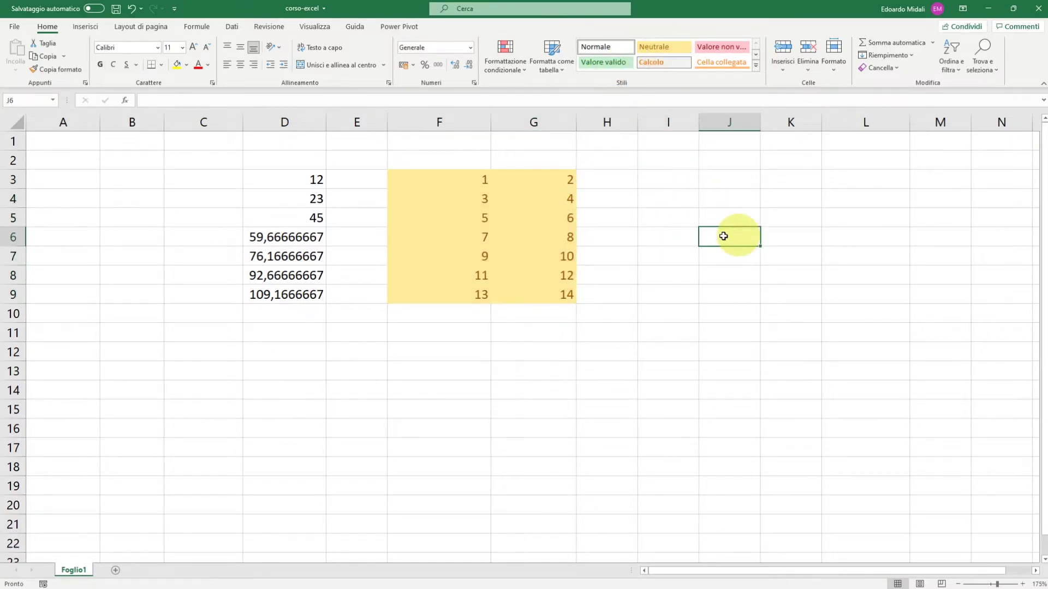
{"action": "left_click", "coordinate": [285, 180]}
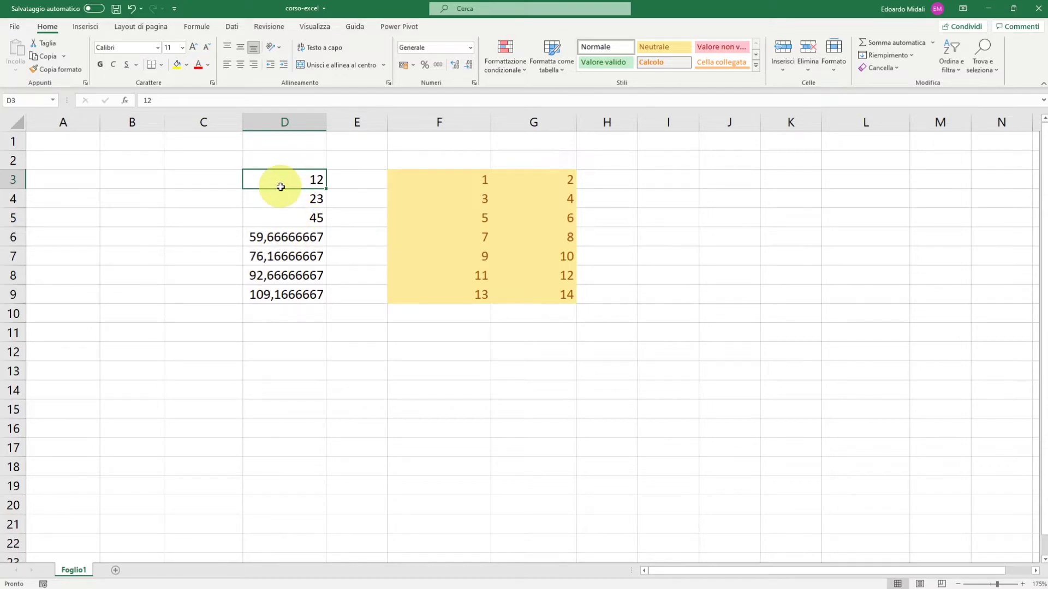
Step: Replace the values in D3 and D4 with 43
{"action": "type", "text": "43"}
{"action": "key", "text": "Return"}
{"action": "type", "text": "4"}
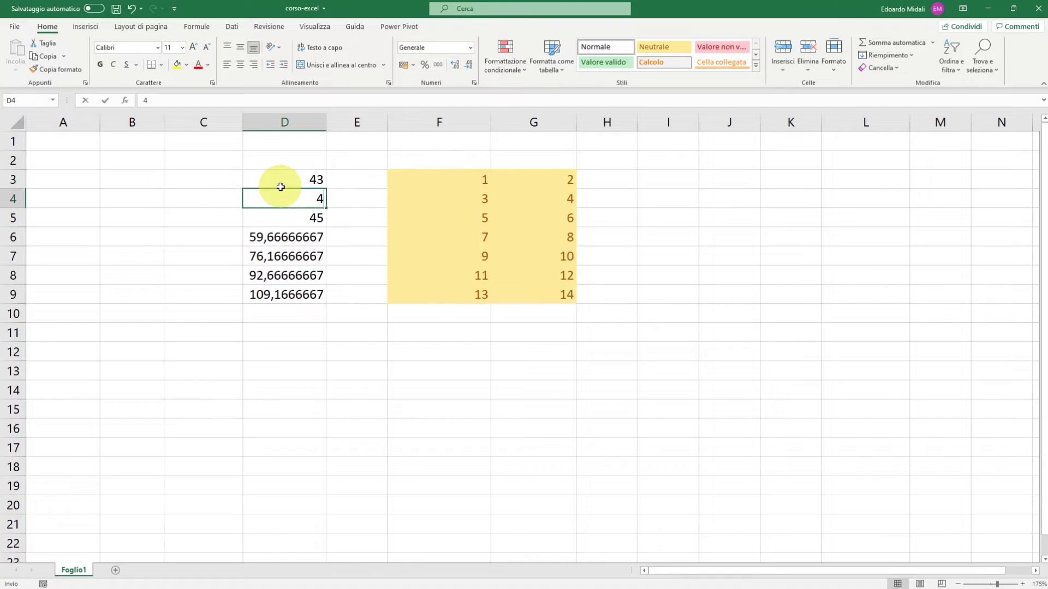
{"action": "type", "text": "3"}
{"action": "key", "text": "Return"}
Step: Move the active cell around column D with the arrow keys, returning to D3
{"action": "key", "text": "Down"}
{"action": "key", "text": "Down"}
{"action": "key", "text": "Down"}
{"action": "key", "text": "Down"}
{"action": "key", "text": "Down"}
{"action": "key", "text": "Up"}
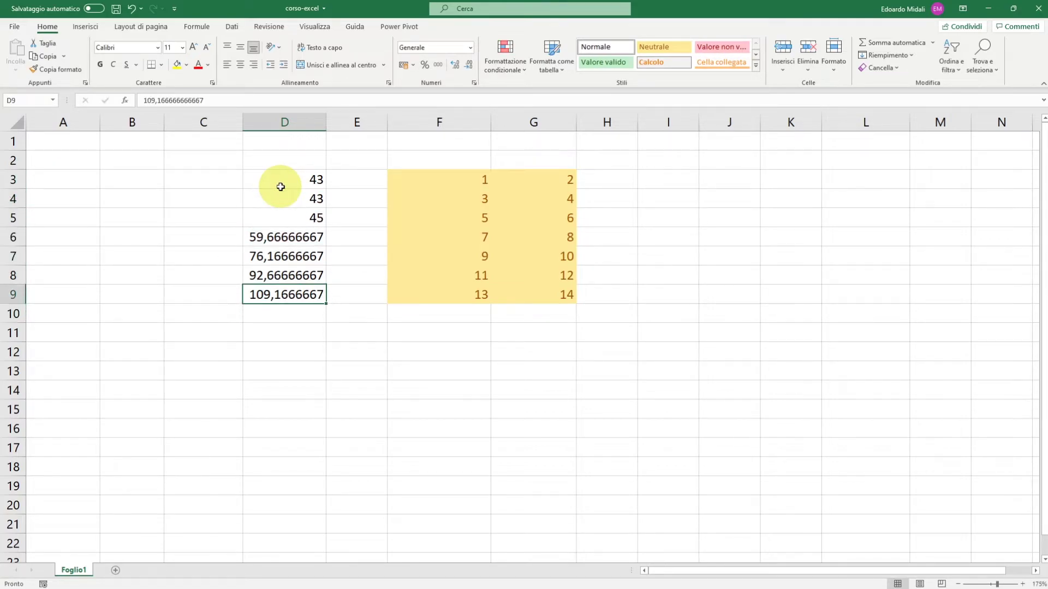
{"action": "key", "text": "Up"}
{"action": "key", "text": "Up"}
{"action": "key", "text": "Up"}
{"action": "key", "text": "Up"}
{"action": "key", "text": "Up"}
{"action": "key", "text": "Up"}
{"action": "key", "text": "Down"}
{"action": "key", "text": "Down"}
{"action": "key", "text": "Up"}
{"action": "key", "text": "Up"}
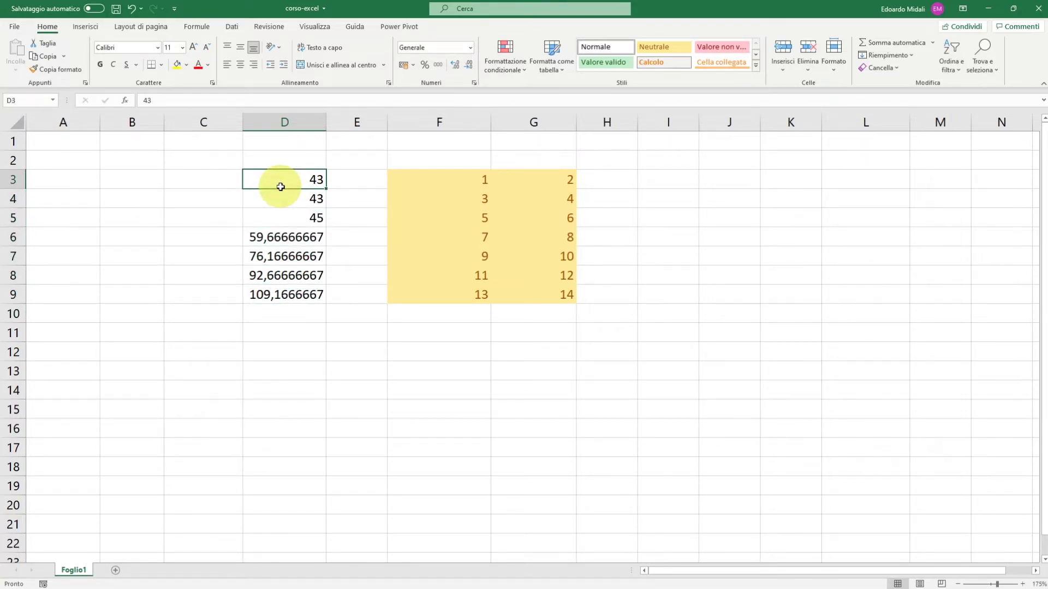
{"action": "key", "text": "Up"}
{"action": "key", "text": "Right"}
{"action": "key", "text": "Down"}
{"action": "key", "text": "Left"}
{"action": "key", "text": "Down"}
{"action": "key", "text": "Up"}
Step: Enter trial values 4 in E3 and 55 in F3
{"action": "key", "text": "Right"}
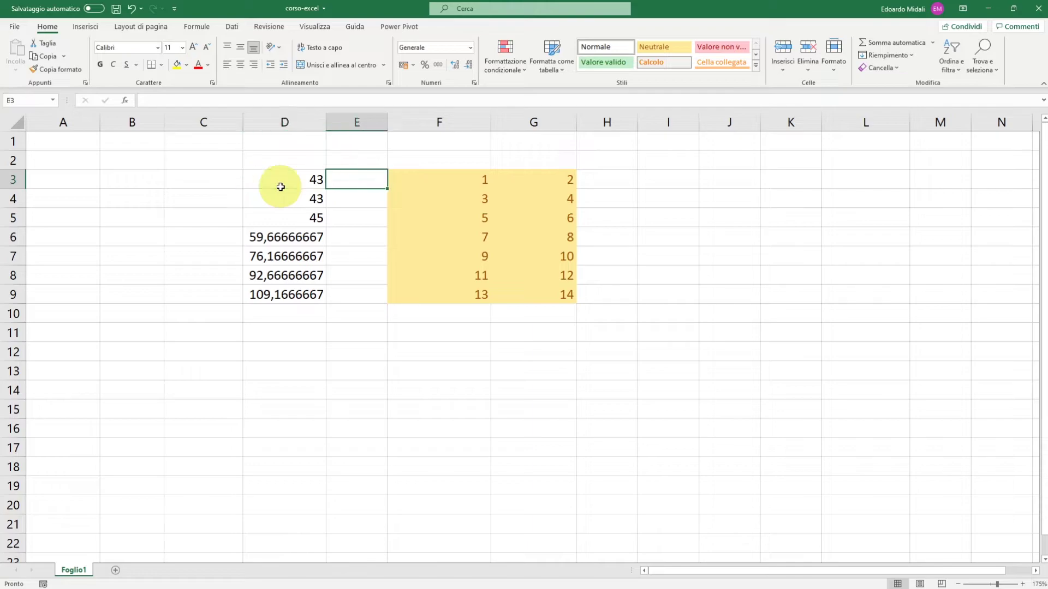
{"action": "type", "text": "4"}
{"action": "key", "text": "Return"}
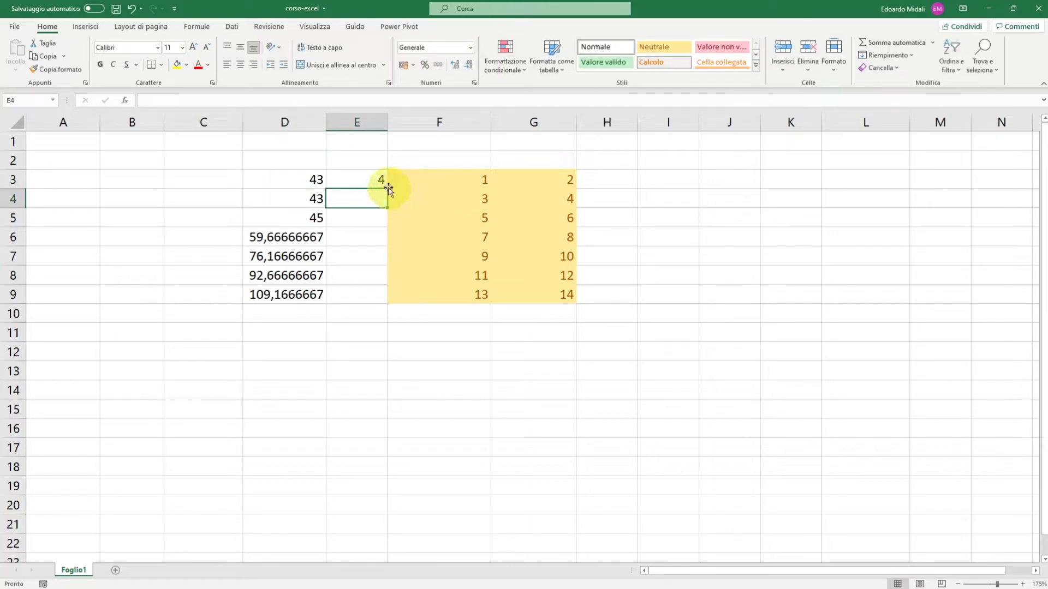
{"action": "left_click", "coordinate": [428, 176]}
{"action": "type", "text": "55"}
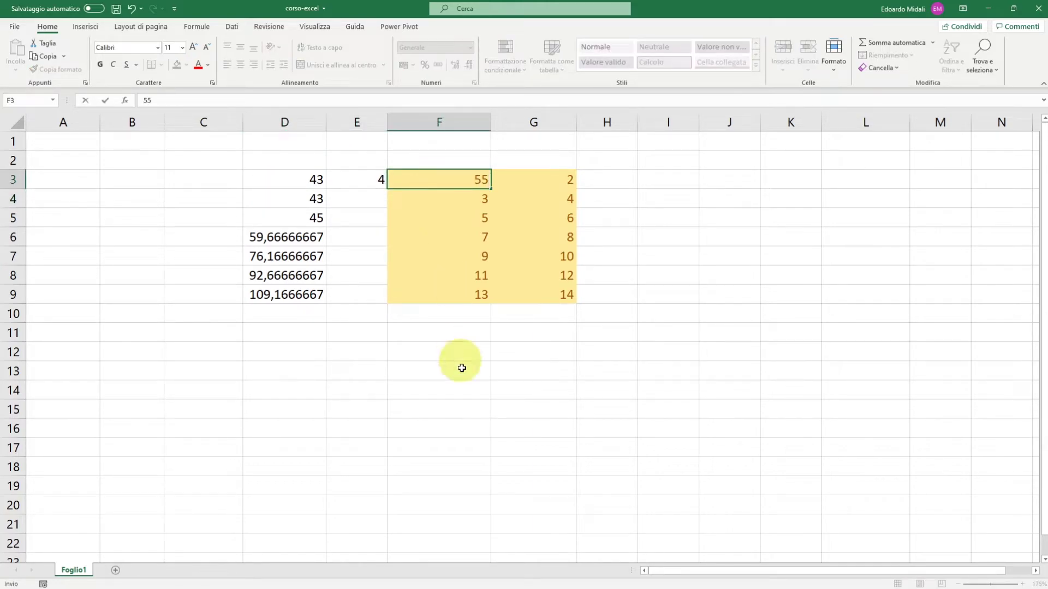
{"action": "left_click", "coordinate": [465, 385]}
Step: Undo the trial entries and select D3:D9 as one range
{"action": "key", "text": "ctrl+z"}
{"action": "key", "text": "ctrl+z"}
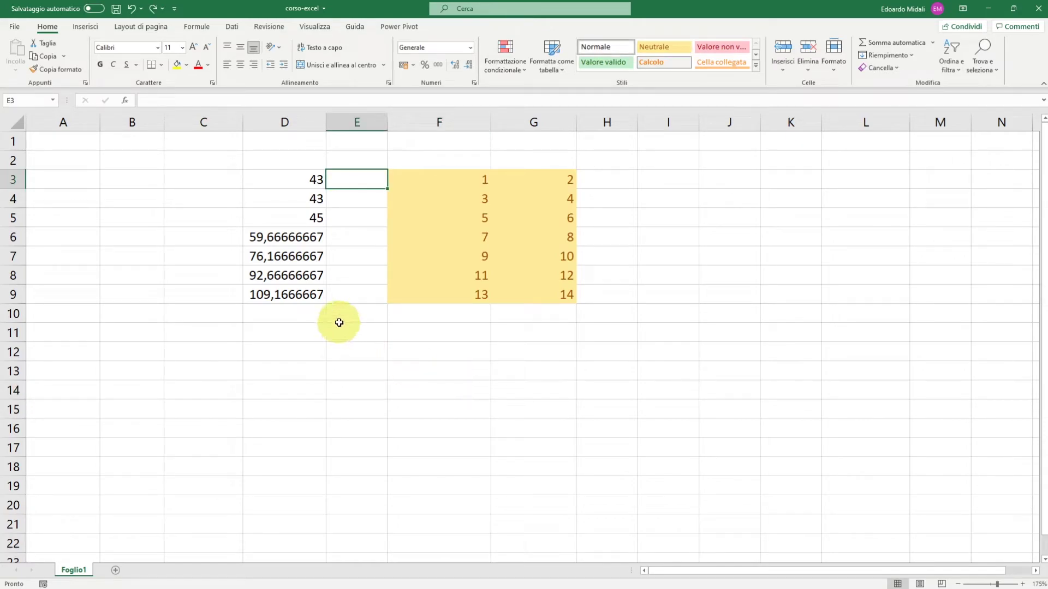
{"action": "left_click", "coordinate": [344, 345]}
{"action": "left_click_drag", "start_coordinate": [278, 180], "coordinate": [279, 295]}
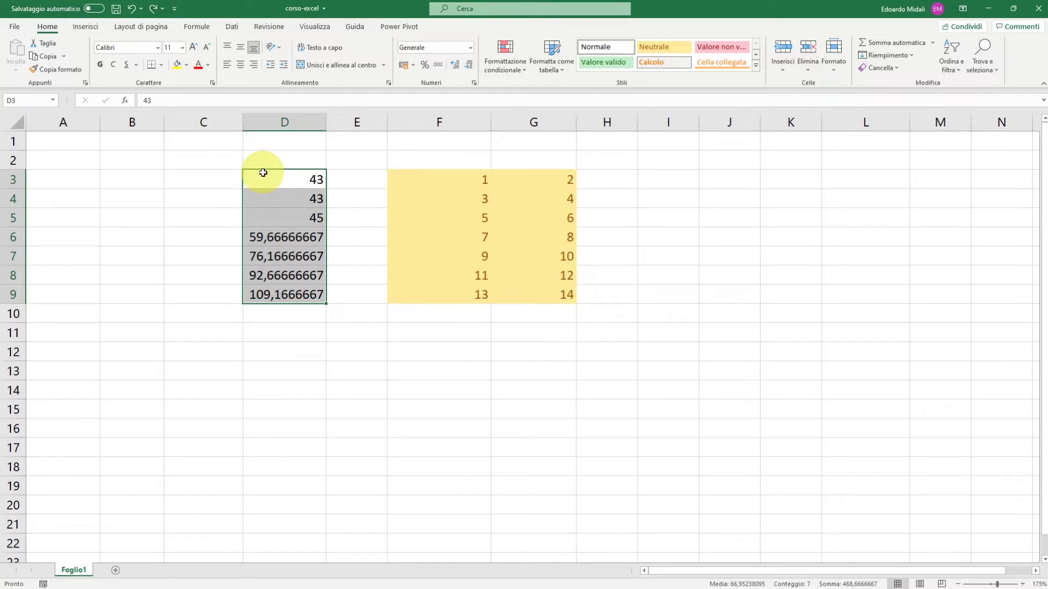
Step: Fill the selected D3:D9 with 1, 2, 3, 4, 5, 6, 7 in order
{"action": "type", "text": "1"}
{"action": "key", "text": "Return"}
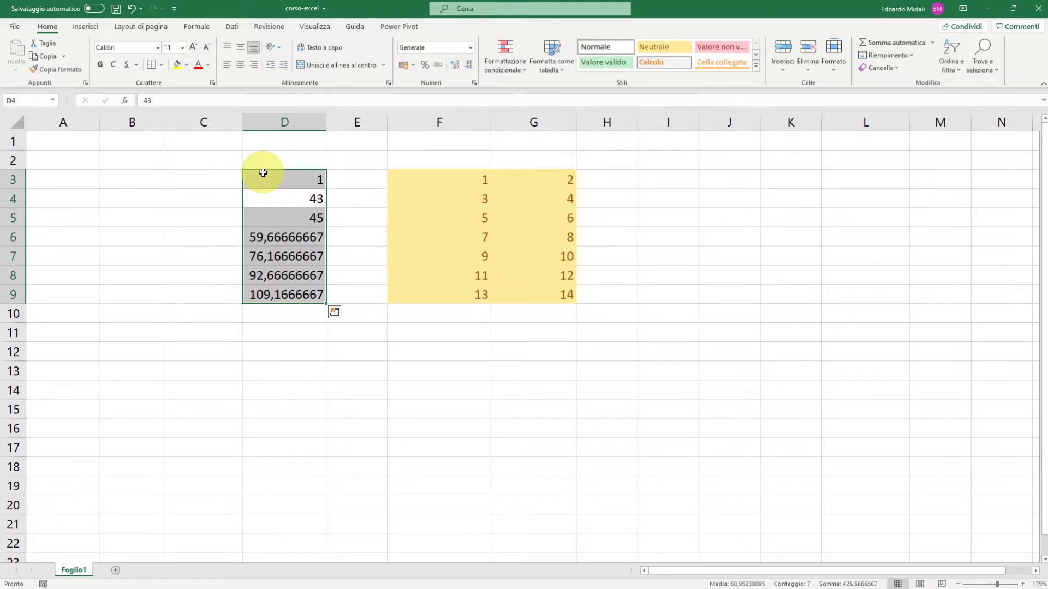
{"action": "type", "text": "2"}
{"action": "key", "text": "Return"}
{"action": "type", "text": "3"}
{"action": "key", "text": "Return"}
{"action": "type", "text": "4"}
{"action": "key", "text": "Return"}
{"action": "type", "text": "5"}
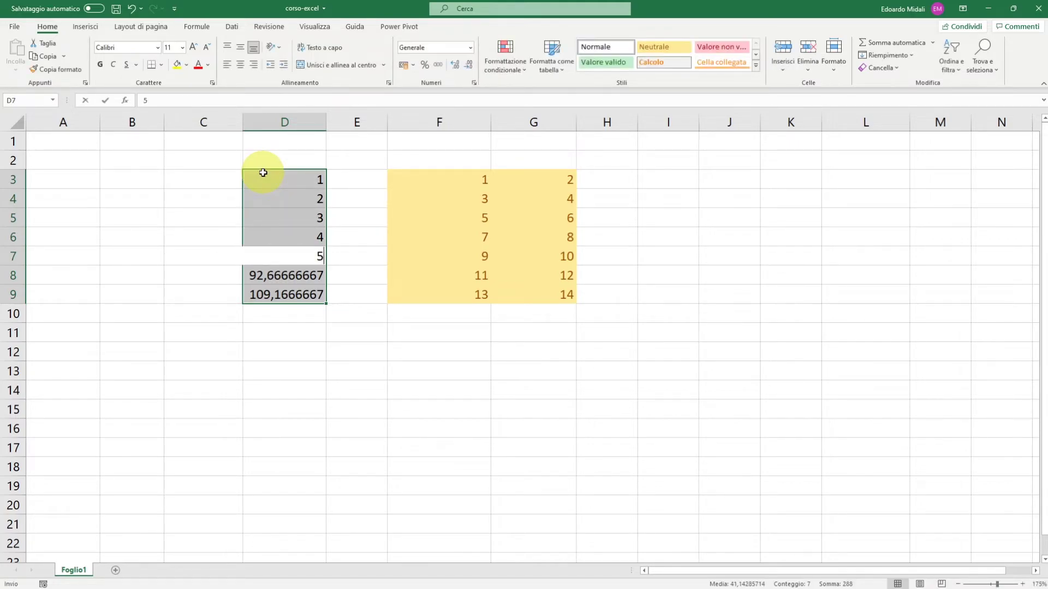
{"action": "key", "text": "Return"}
{"action": "type", "text": "6"}
{"action": "key", "text": "Return"}
{"action": "type", "text": "7"}
{"action": "key", "text": "Return"}
{"action": "key", "text": "Return"}
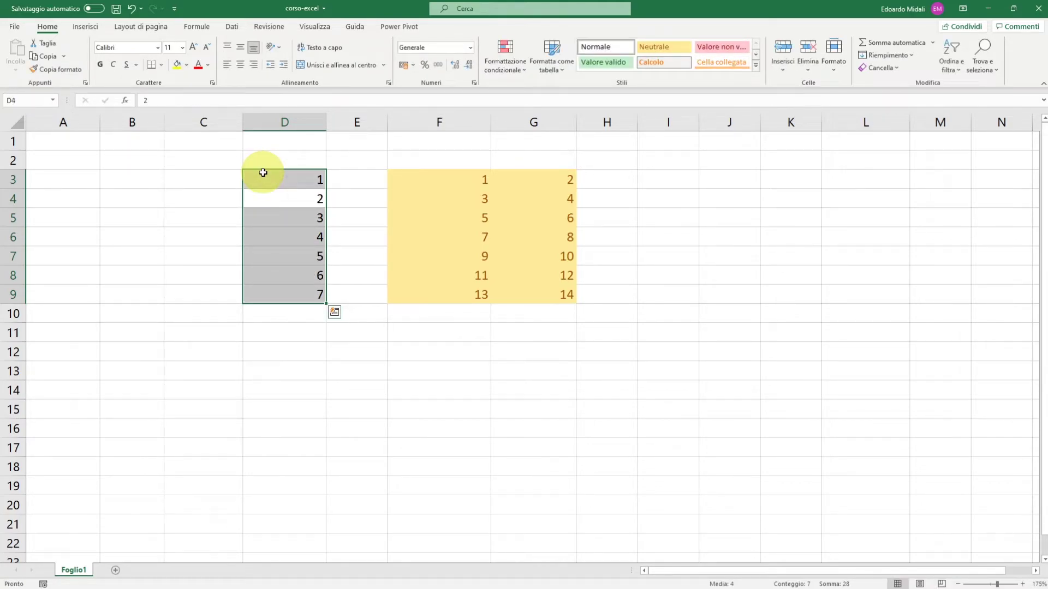
{"action": "key", "text": "Return"}
{"action": "key", "text": "Return"}
Step: Cycle the active cell down through the D3:D9 selection, wrapping back to D3
{"action": "key", "text": "Return"}
{"action": "key", "text": "Return"}
{"action": "key", "text": "Return"}
{"action": "key", "text": "Return"}
{"action": "key", "text": "Return"}
{"action": "key", "text": "Return"}
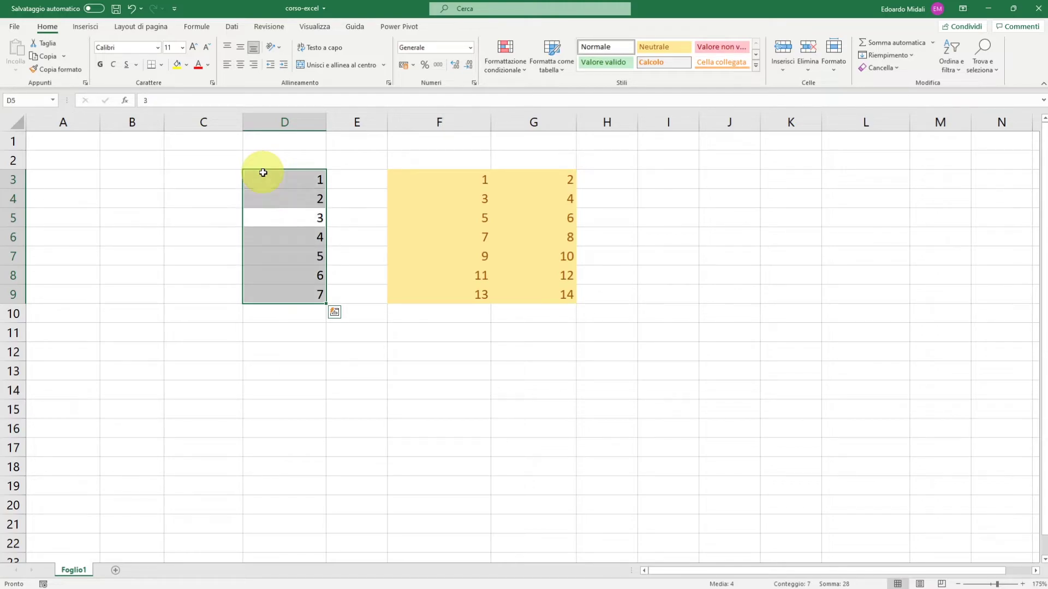
{"action": "key", "text": "Return"}
{"action": "key", "text": "Return"}
{"action": "key", "text": "Return"}
{"action": "key", "text": "Return"}
{"action": "key", "text": "Return"}
{"action": "key", "text": "Return"}
{"action": "key", "text": "Return"}
{"action": "key", "text": "Return"}
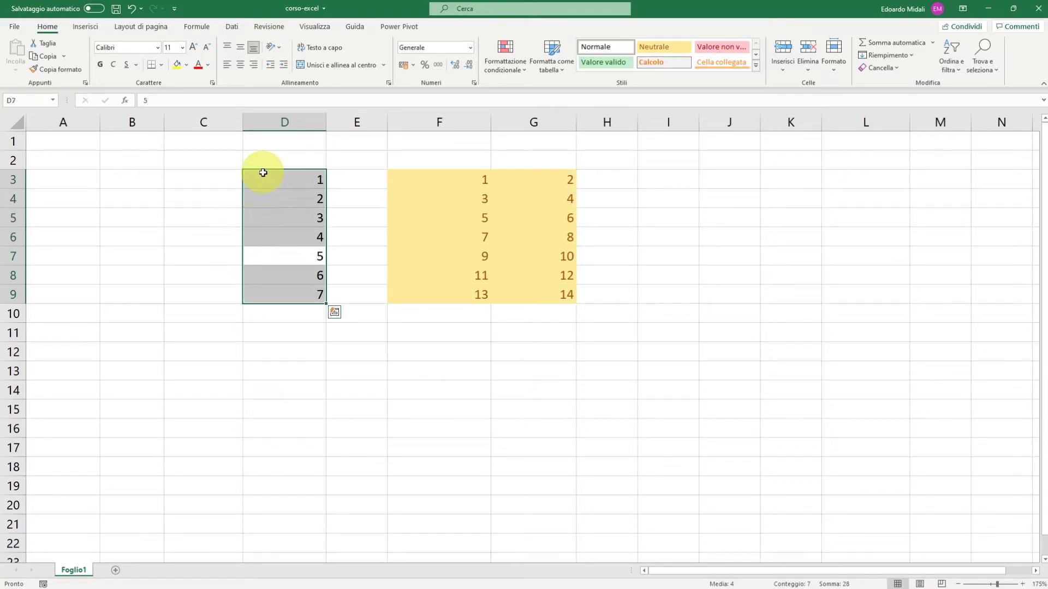
{"action": "key", "text": "Return"}
{"action": "key", "text": "Return"}
{"action": "key", "text": "Return"}
{"action": "key", "text": "Return"}
{"action": "key", "text": "Return"}
{"action": "key", "text": "Return"}
{"action": "key", "text": "Return"}
{"action": "key", "text": "Return"}
{"action": "key", "text": "Return"}
{"action": "key", "text": "Return"}
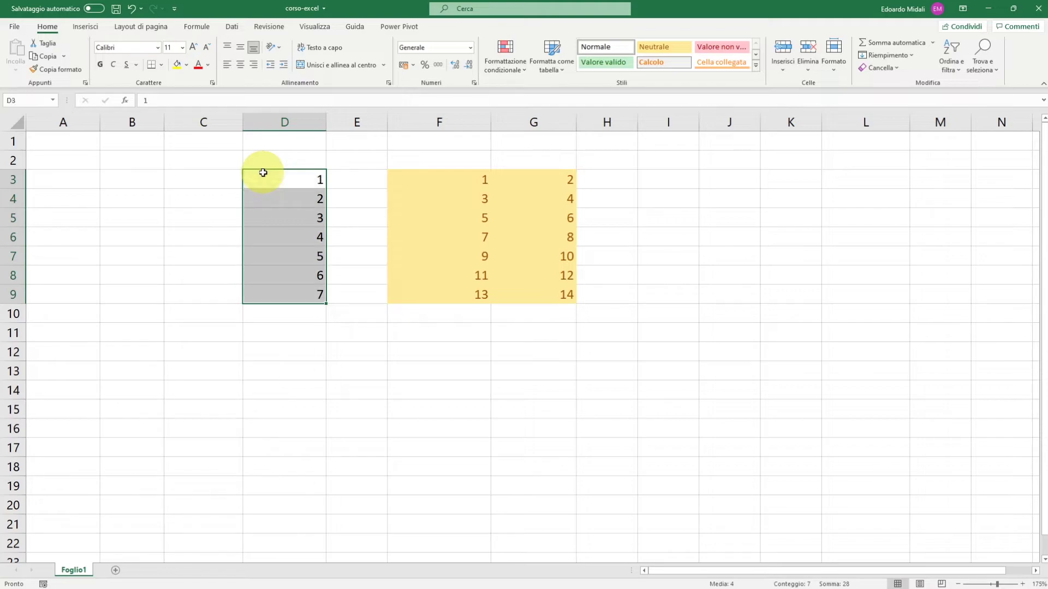
{"action": "key", "text": "Return"}
{"action": "key", "text": "Return"}
{"action": "key", "text": "Return"}
{"action": "key", "text": "Return"}
{"action": "key", "text": "Return"}
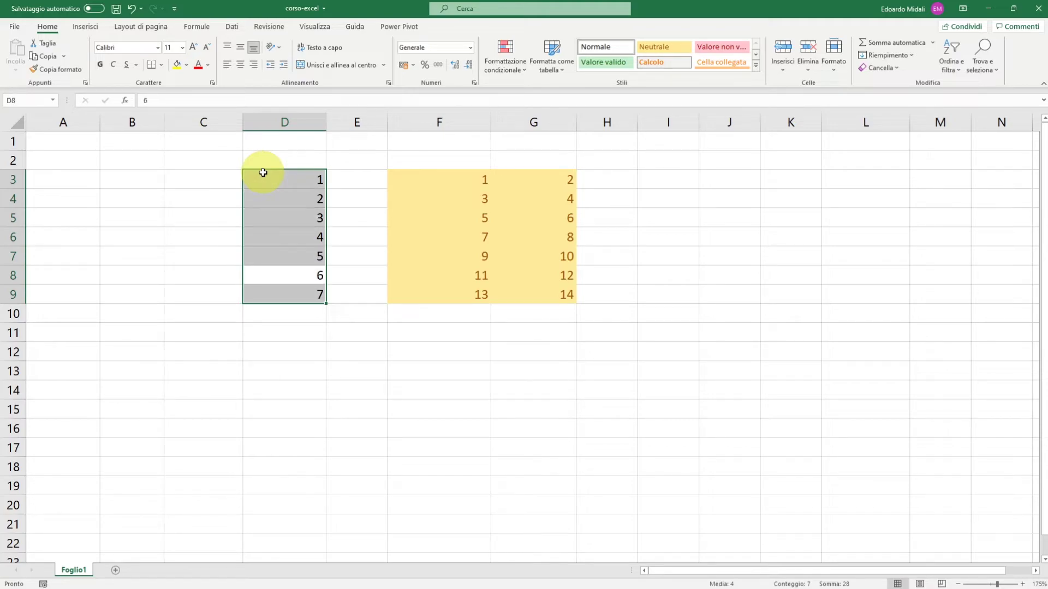
{"action": "key", "text": "Return"}
{"action": "key", "text": "Return"}
{"action": "key", "text": "Return"}
{"action": "key", "text": "Return"}
{"action": "key", "text": "Return"}
{"action": "key", "text": "Return"}
{"action": "key", "text": "Return"}
{"action": "key", "text": "Return"}
{"action": "key", "text": "Return"}
{"action": "key", "text": "Return"}
{"action": "key", "text": "Return"}
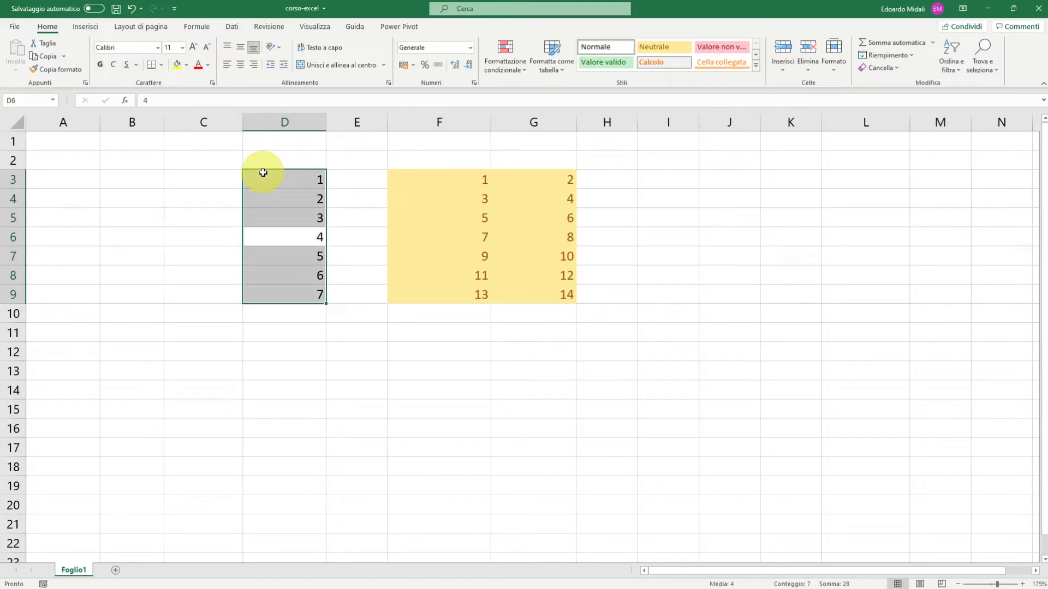
{"action": "key", "text": "Return"}
{"action": "key", "text": "Return"}
{"action": "key", "text": "Return"}
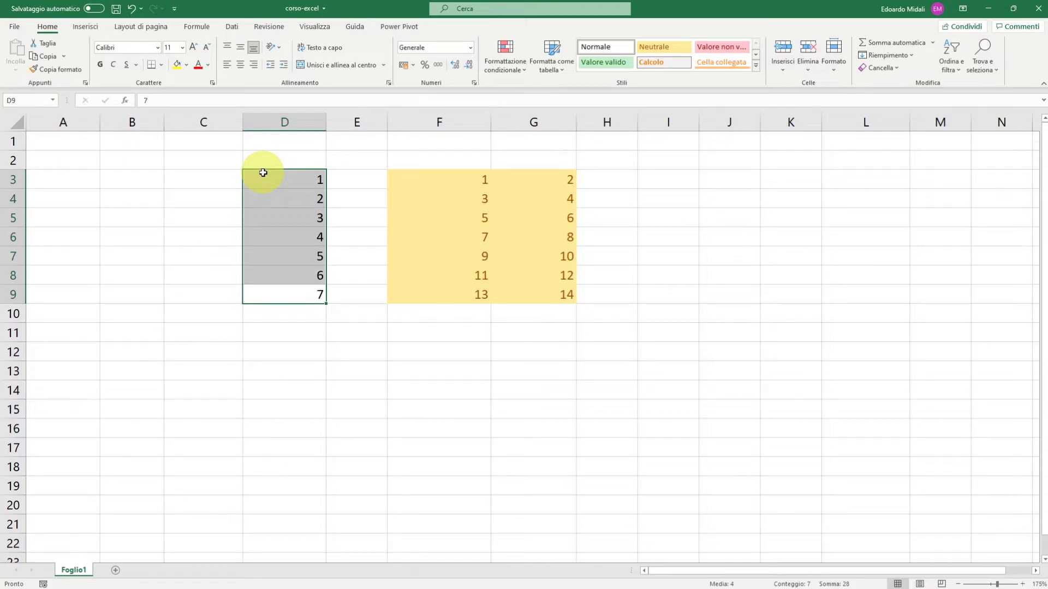
{"action": "key", "text": "Return"}
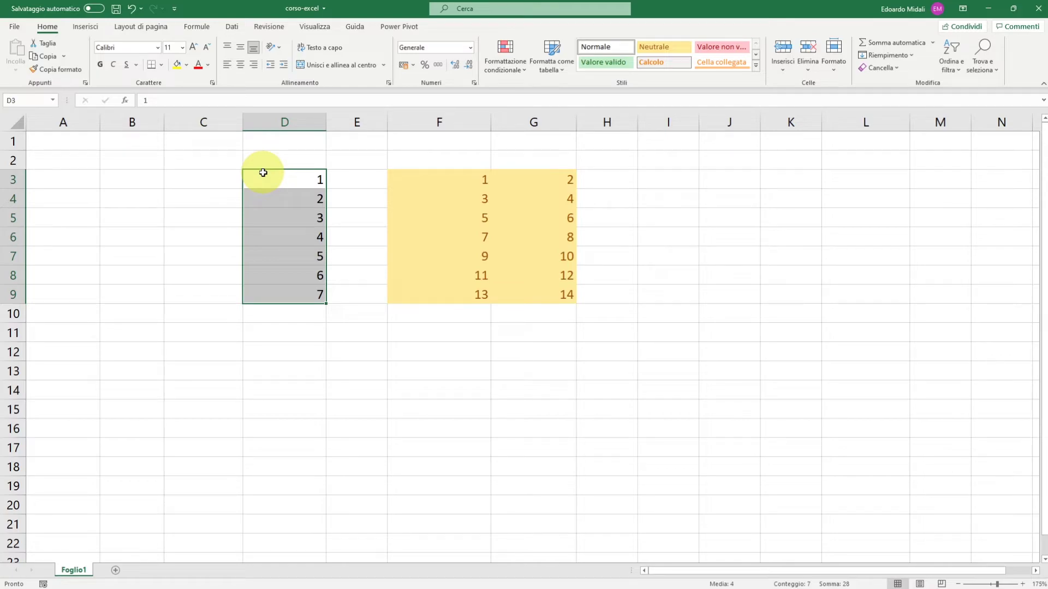
Step: Overwrite D3:D5 with 12, 34 and 56, skip D6, and enter 78
{"action": "type", "text": "12"}
{"action": "key", "text": "Return"}
{"action": "type", "text": "34"}
{"action": "key", "text": "Return"}
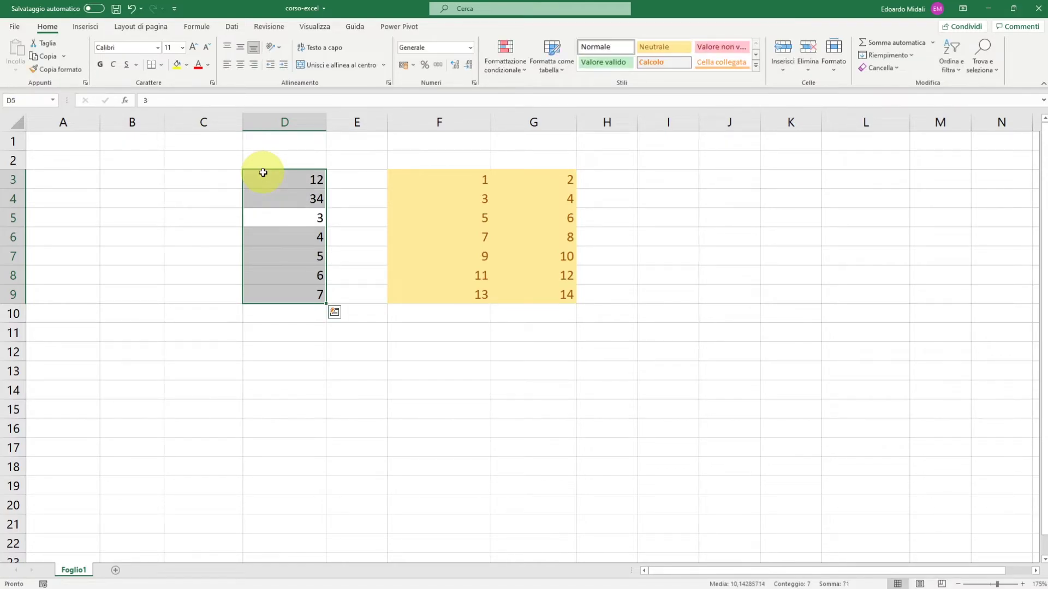
{"action": "type", "text": "56"}
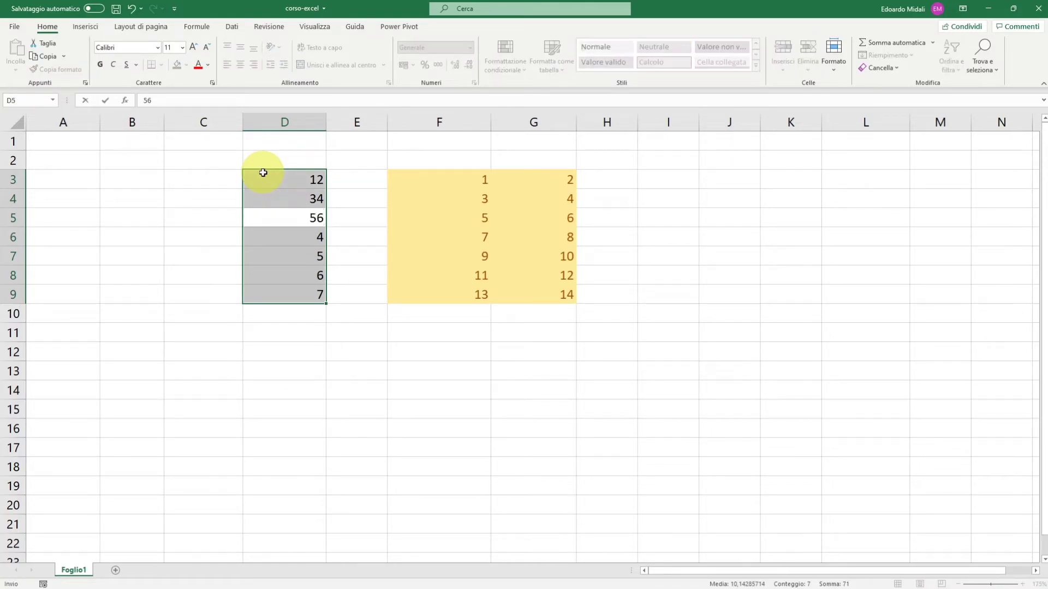
{"action": "key", "text": "Return"}
{"action": "key", "text": "Return"}
{"action": "type", "text": "7"}
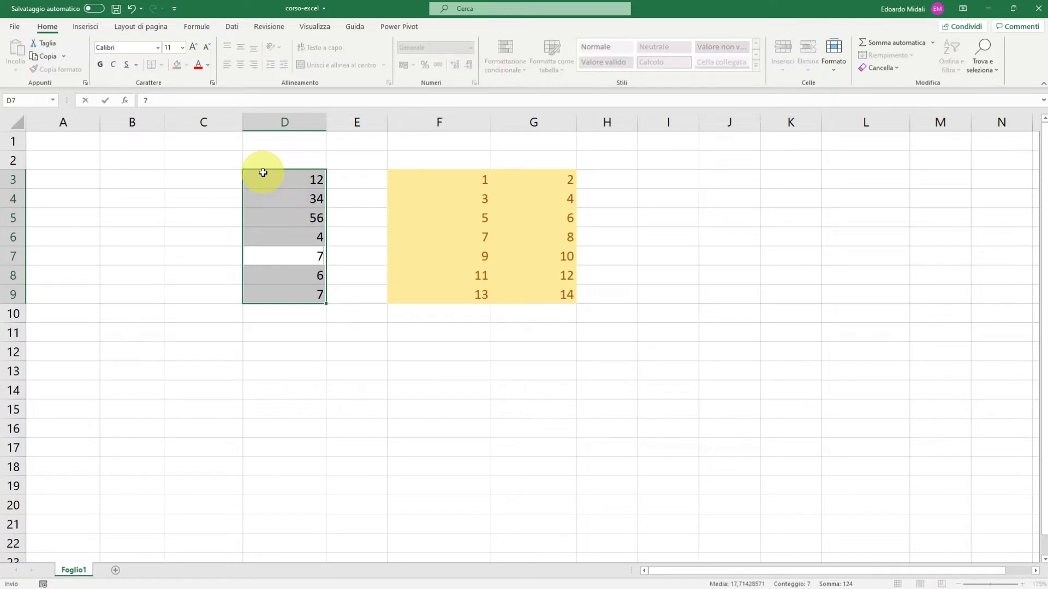
{"action": "type", "text": "8"}
{"action": "key", "text": "Return"}
{"action": "key", "text": "Return"}
{"action": "key", "text": "Return"}
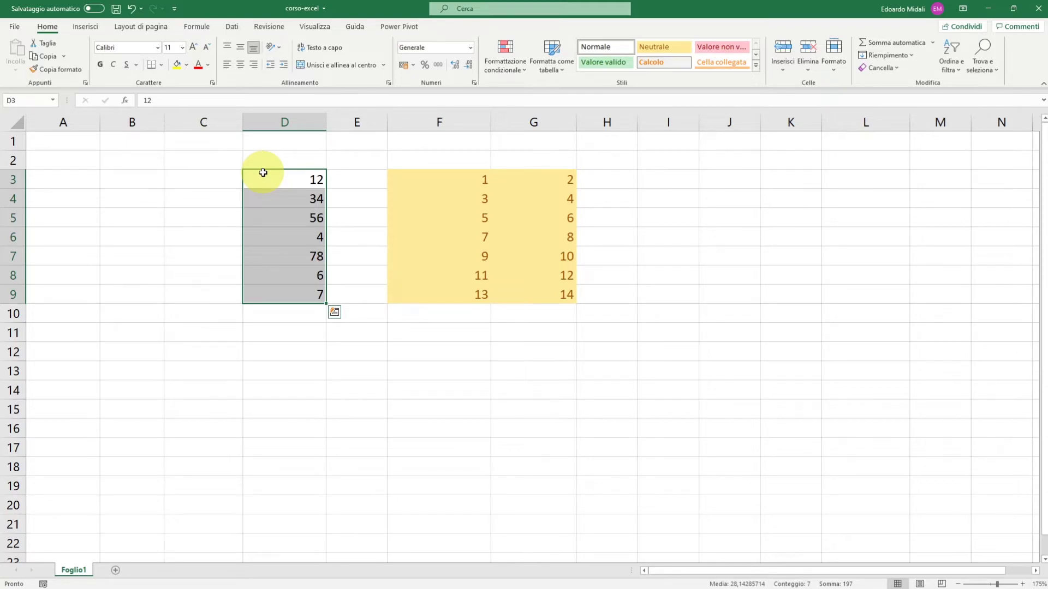
{"action": "key", "text": "Return"}
{"action": "key", "text": "Return"}
{"action": "key", "text": "Return"}
{"action": "key", "text": "Return"}
{"action": "key", "text": "Return"}
{"action": "key", "text": "Return"}
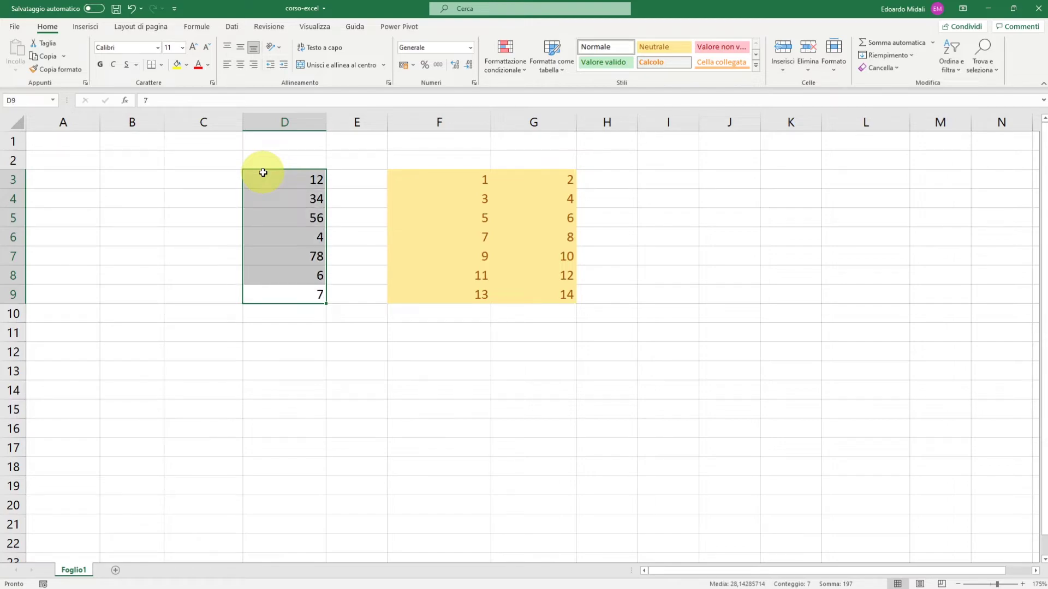
{"action": "key", "text": "Return"}
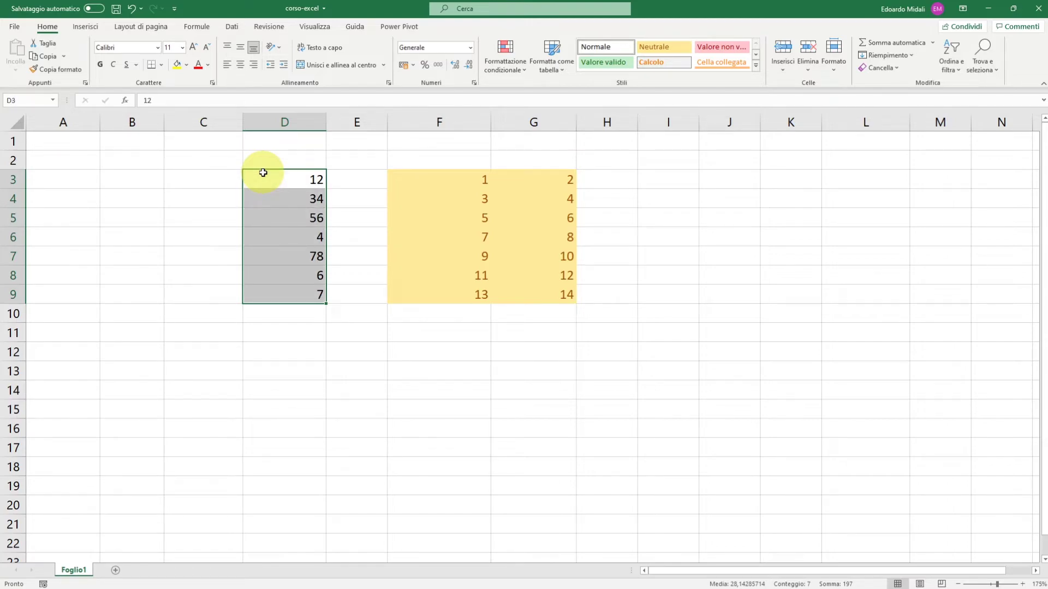
{"action": "key", "text": "shift+Return"}
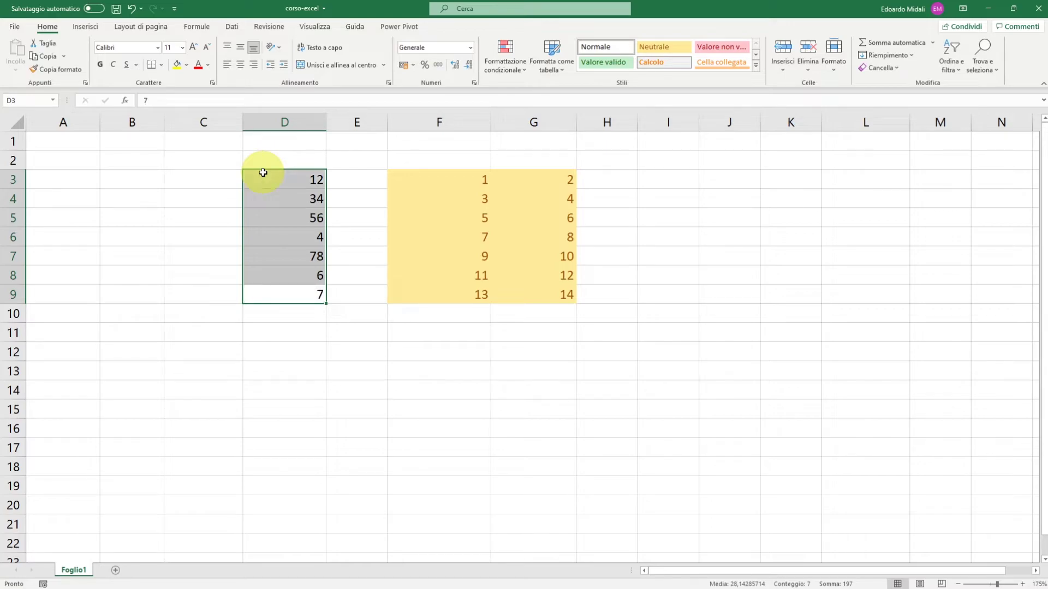
{"action": "key", "text": "shift+Return"}
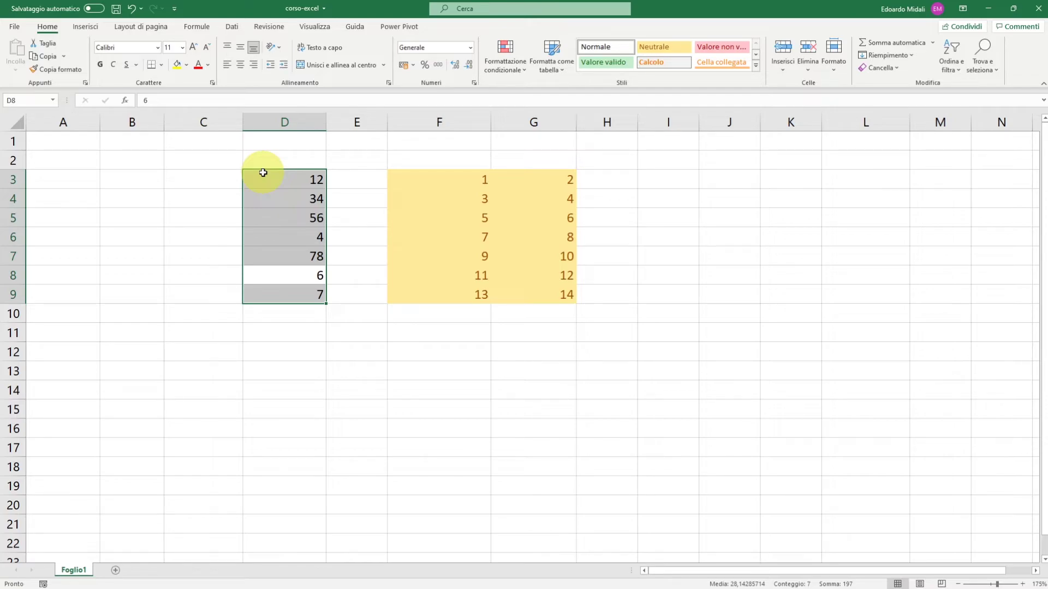
{"action": "key", "text": "Return"}
{"action": "key", "text": "Return"}
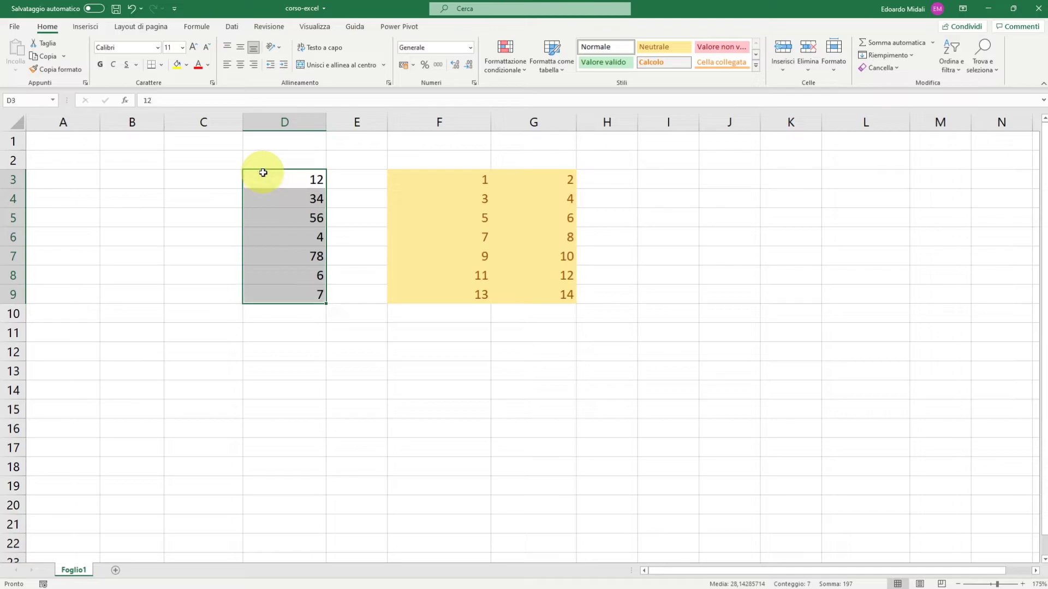
{"action": "key", "text": "Return"}
{"action": "key", "text": "Return"}
{"action": "key", "text": "Return"}
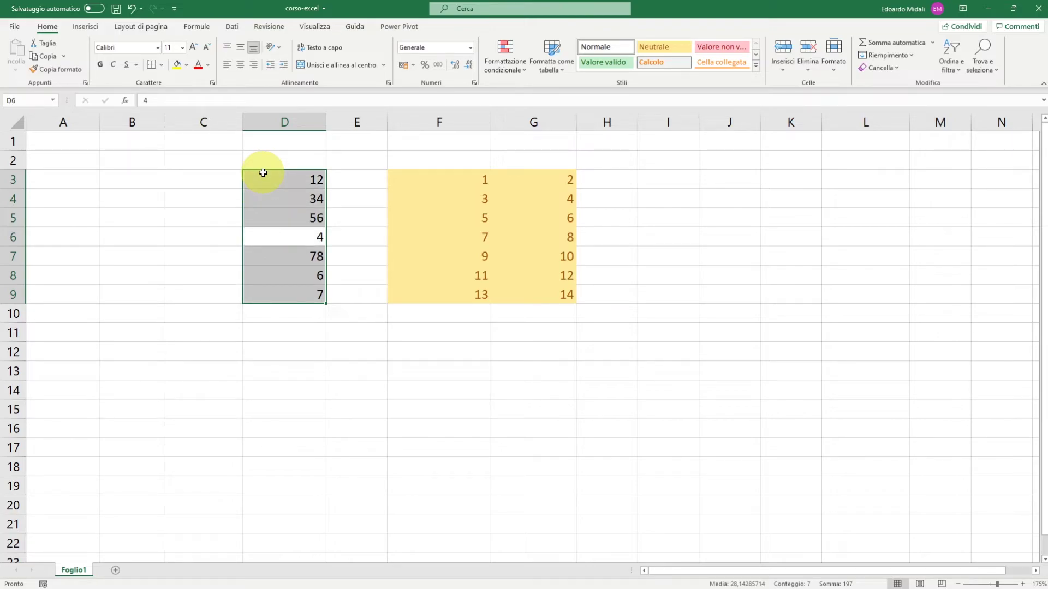
{"action": "key", "text": "shift+Return"}
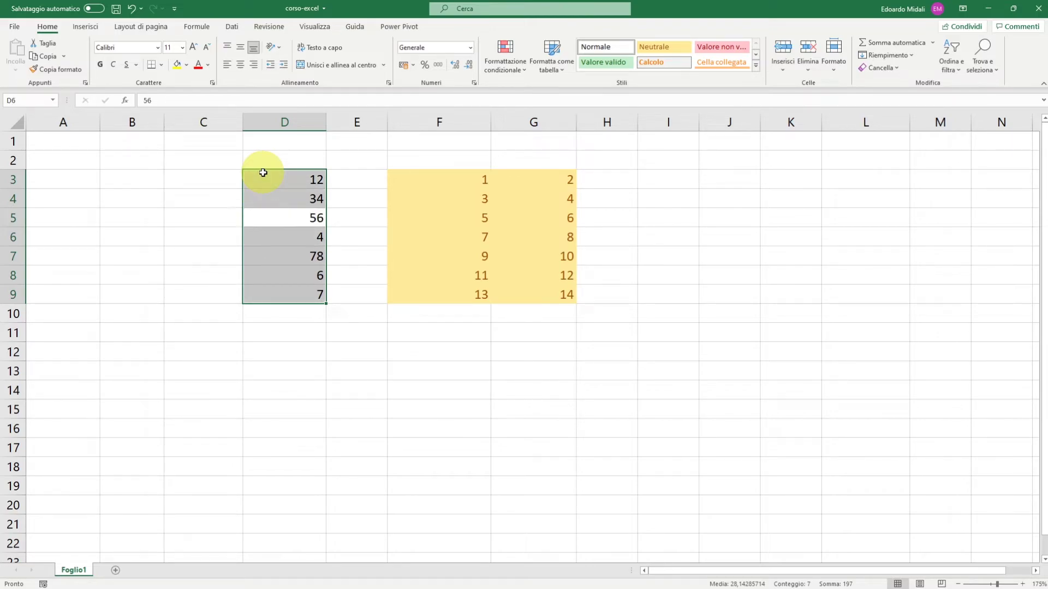
{"action": "key", "text": "shift+Return"}
{"action": "key", "text": "shift+Return"}
{"action": "key", "text": "shift+Return"}
{"action": "key", "text": "shift+Return"}
{"action": "key", "text": "shift+Return"}
{"action": "key", "text": "shift+Return"}
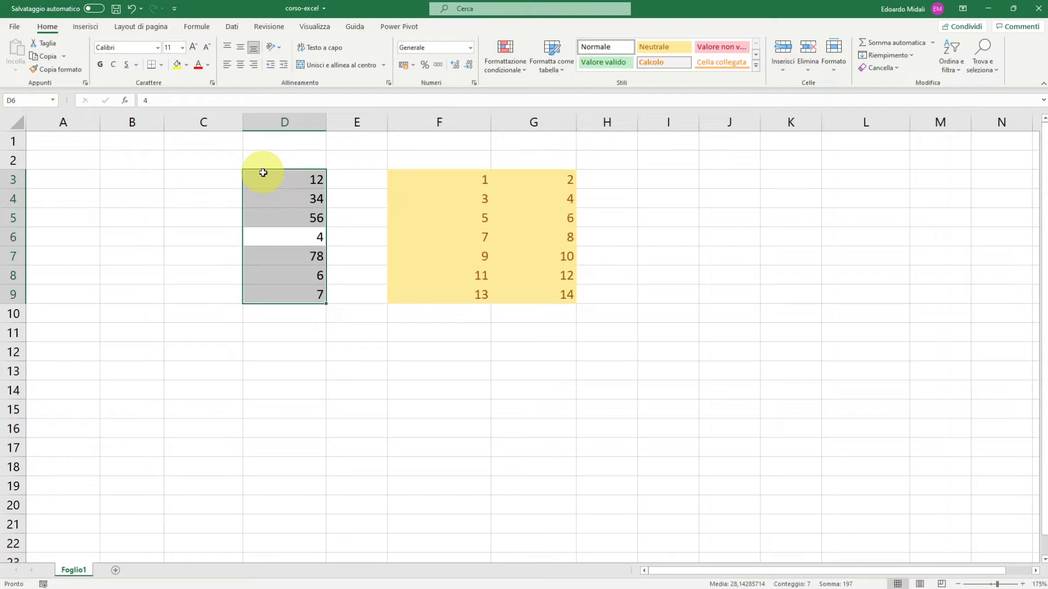
{"action": "key", "text": "shift+Return"}
{"action": "key", "text": "shift+Return"}
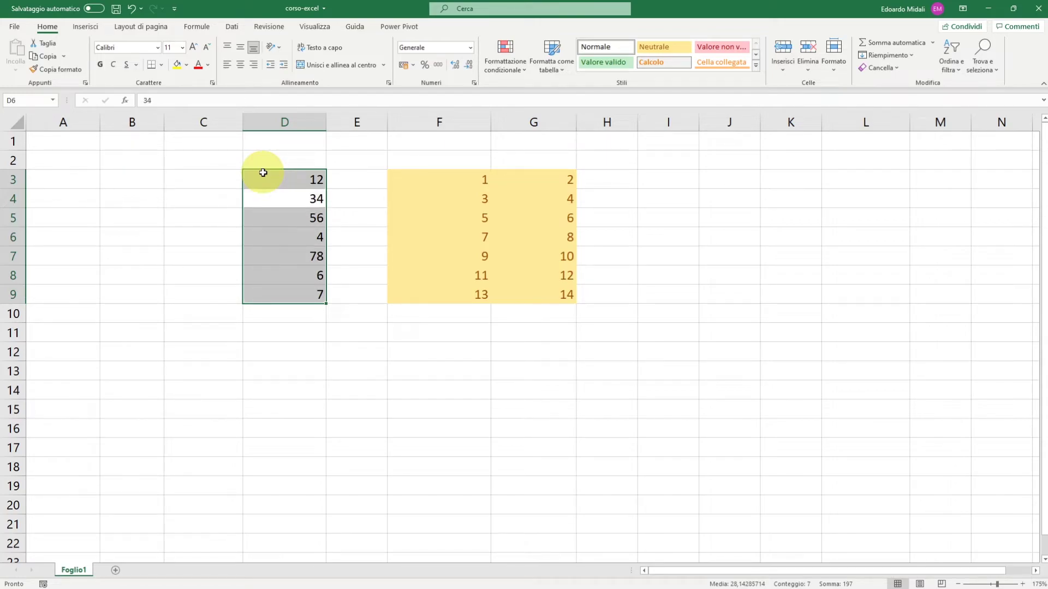
{"action": "key", "text": "shift+Return"}
{"action": "key", "text": "shift+Return"}
{"action": "key", "text": "Return"}
{"action": "key", "text": "Return"}
{"action": "key", "text": "Return"}
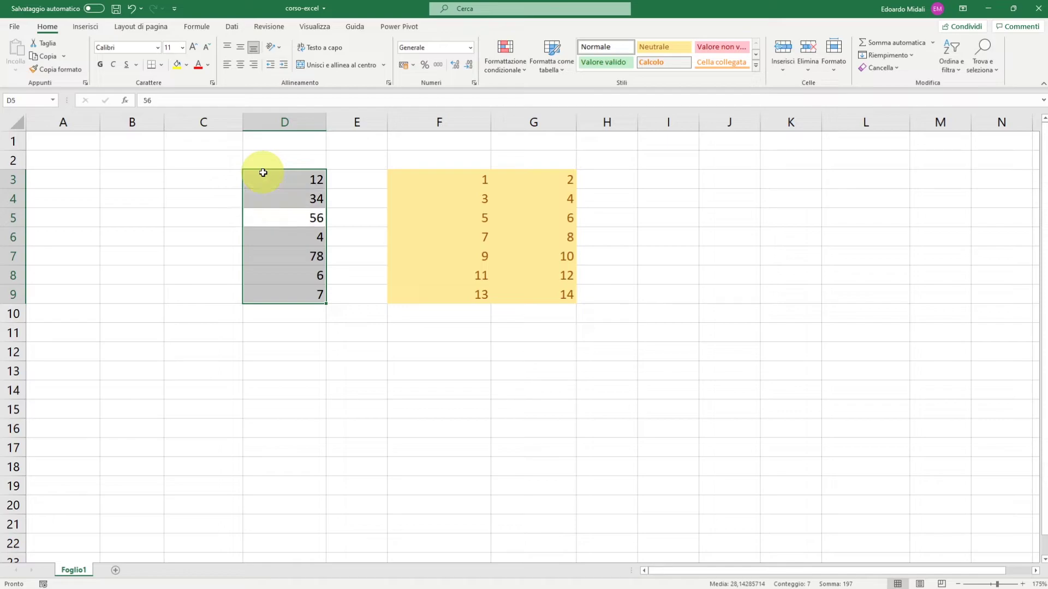
{"action": "key", "text": "Return"}
{"action": "key", "text": "Return"}
{"action": "key", "text": "Return"}
{"action": "key", "text": "Return"}
{"action": "key", "text": "Return"}
{"action": "key", "text": "Return"}
{"action": "key", "text": "Return"}
{"action": "key", "text": "Return"}
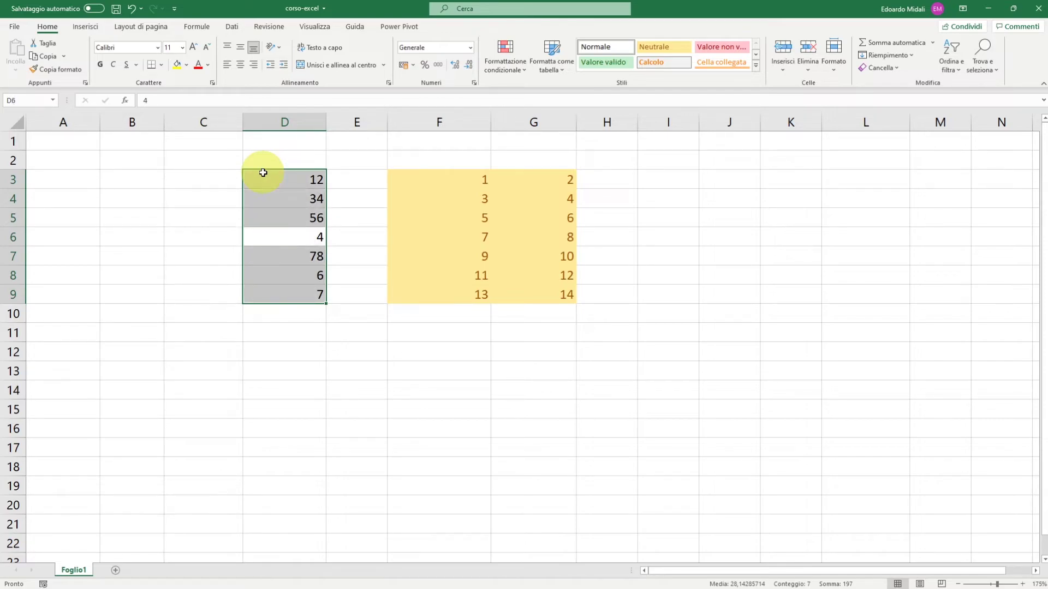
{"action": "key", "text": "shift+Return"}
{"action": "key", "text": "shift+Return"}
{"action": "key", "text": "shift+Return"}
{"action": "key", "text": "shift+Return"}
{"action": "key", "text": "Return"}
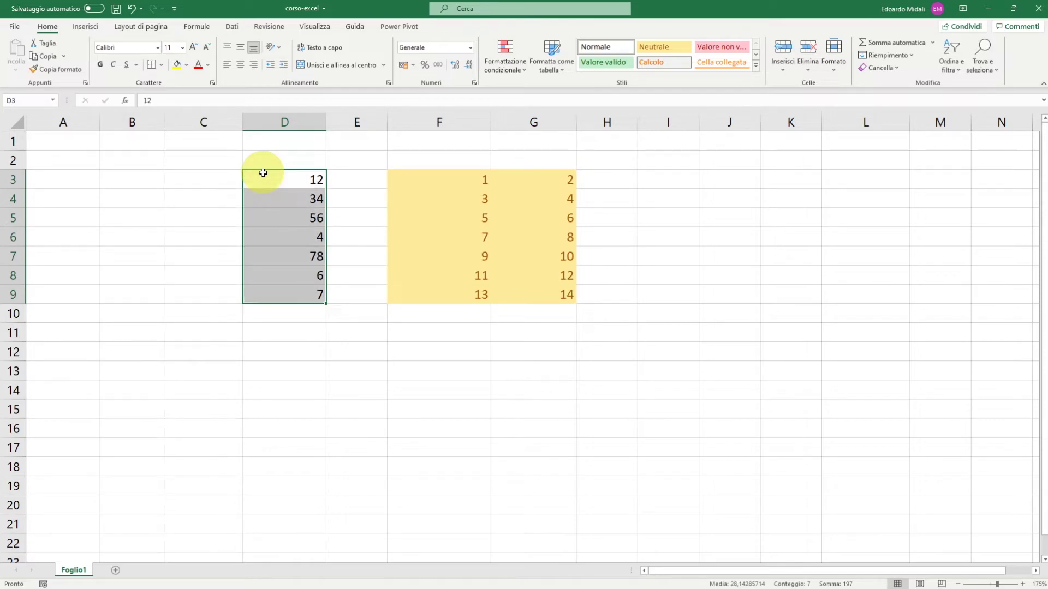
{"action": "key", "text": "Return"}
{"action": "key", "text": "Return"}
{"action": "key", "text": "shift+Return"}
{"action": "key", "text": "shift+Return"}
{"action": "key", "text": "Return"}
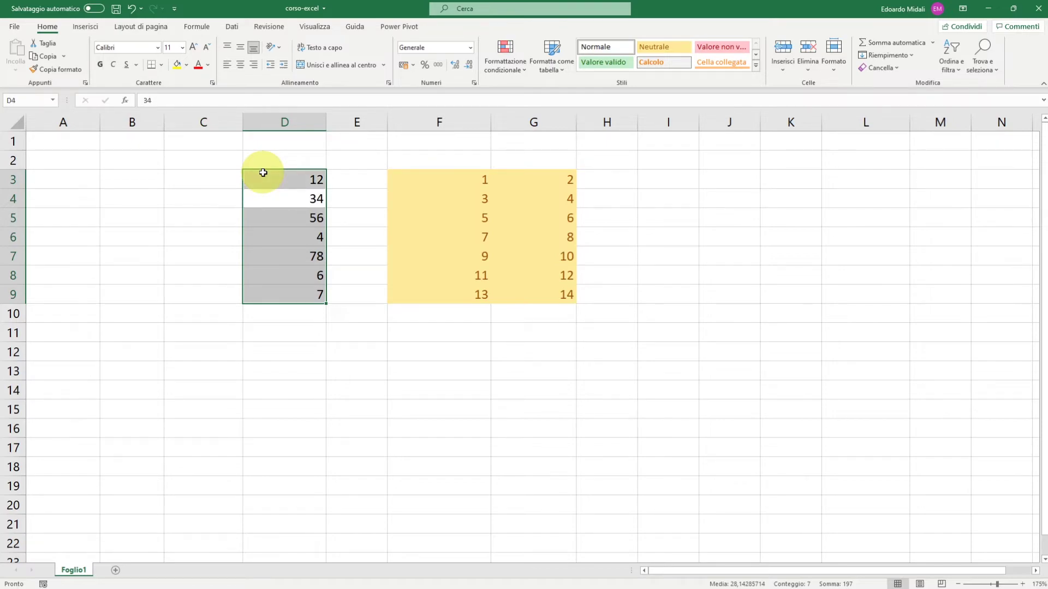
Step: Within the D3:D9 selection, set D3 to 1, D8 to 5 and D6 to 0
{"action": "key", "text": "shift+Return"}
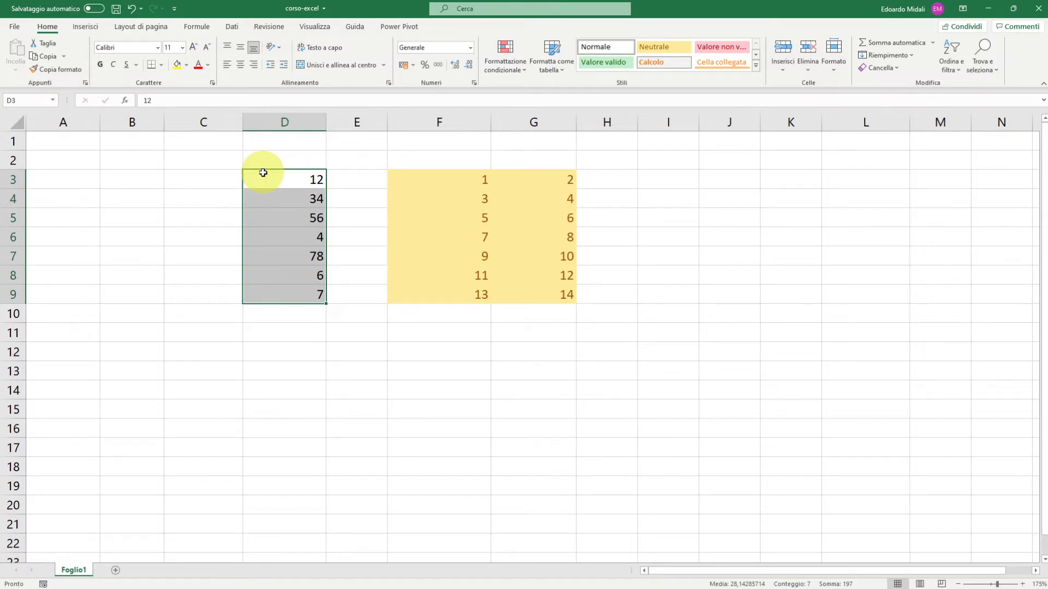
{"action": "type", "text": "1"}
{"action": "key", "text": "Return"}
{"action": "key", "text": "Return"}
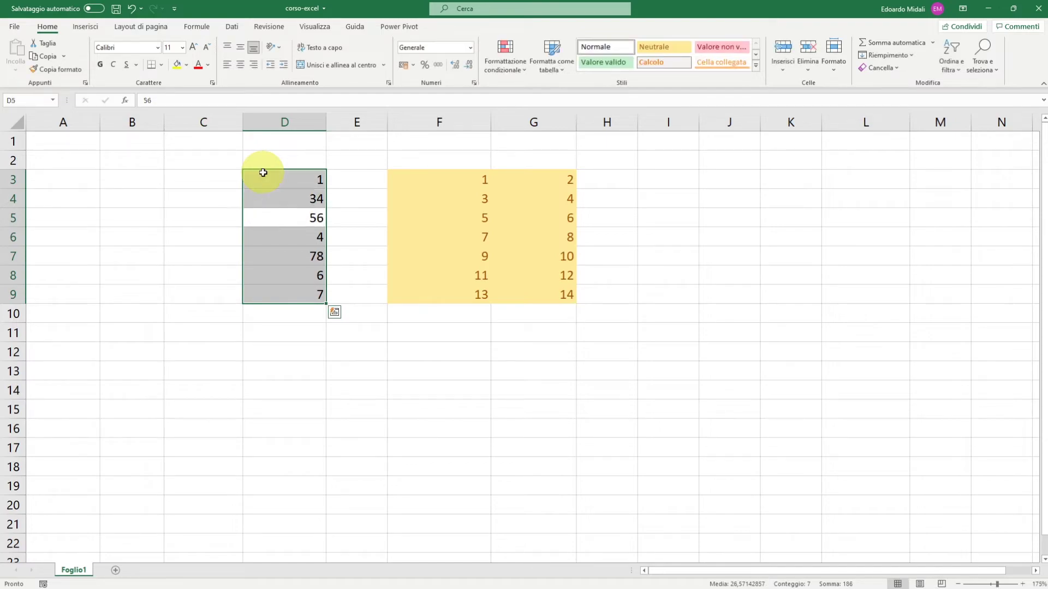
{"action": "key", "text": "Return"}
{"action": "type", "text": "5"}
{"action": "key", "text": "Return"}
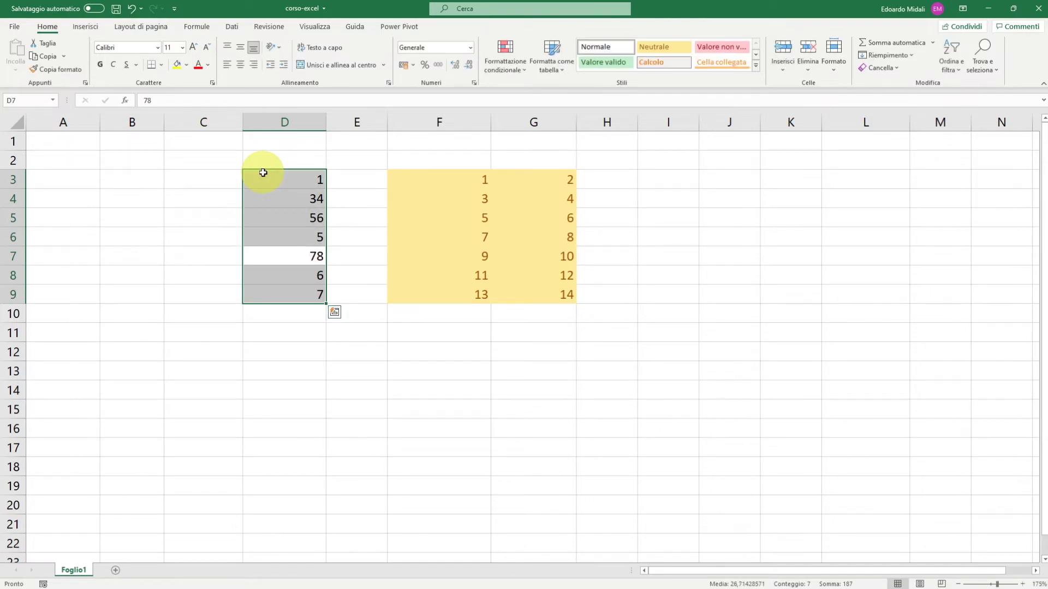
{"action": "key", "text": "Return"}
{"action": "type", "text": "5"}
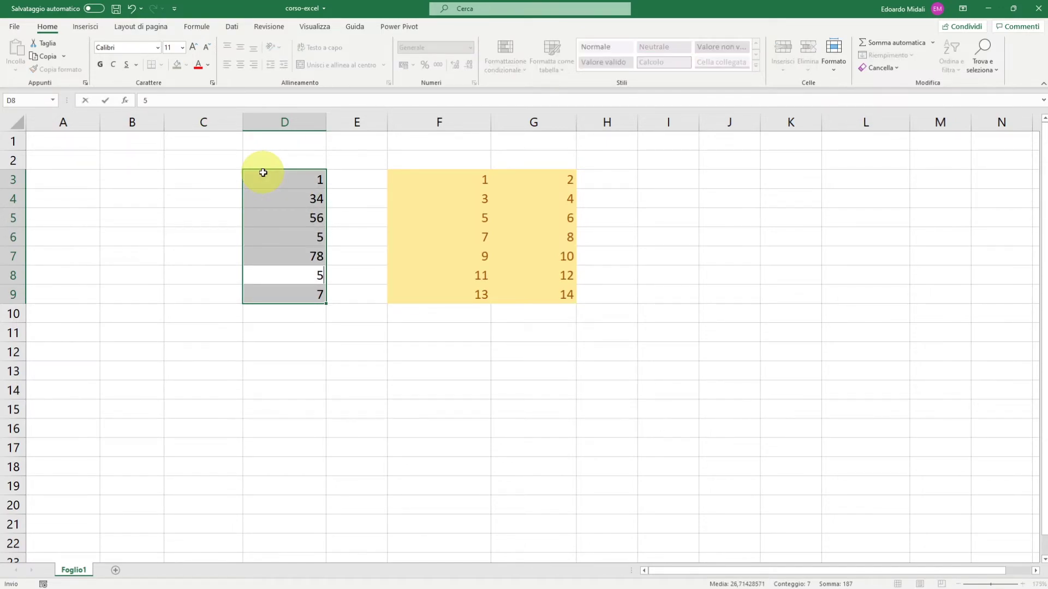
{"action": "key", "text": "shift+Return"}
{"action": "key", "text": "shift+Return"}
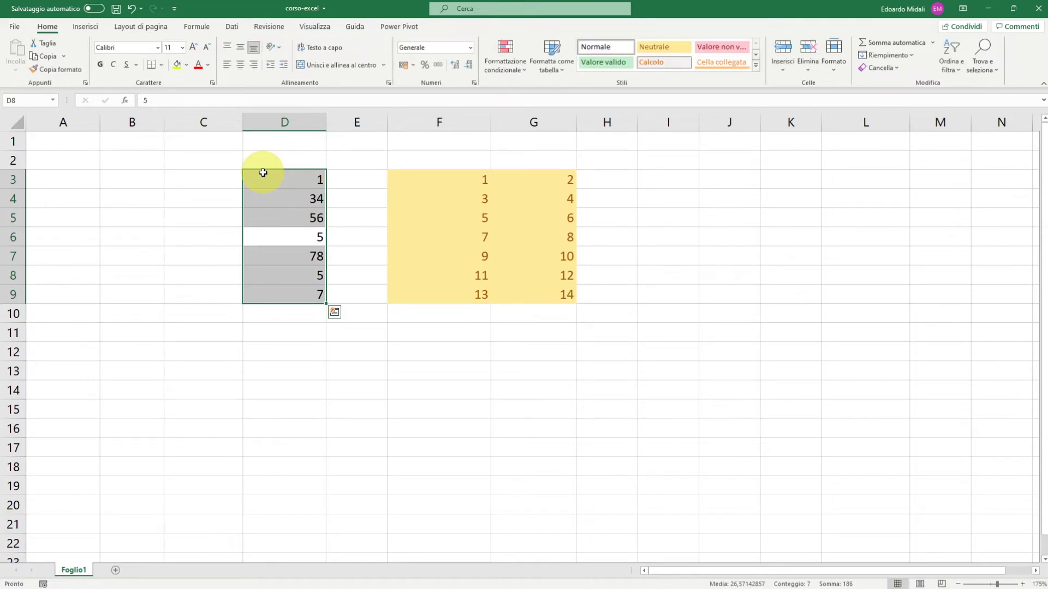
{"action": "type", "text": "0"}
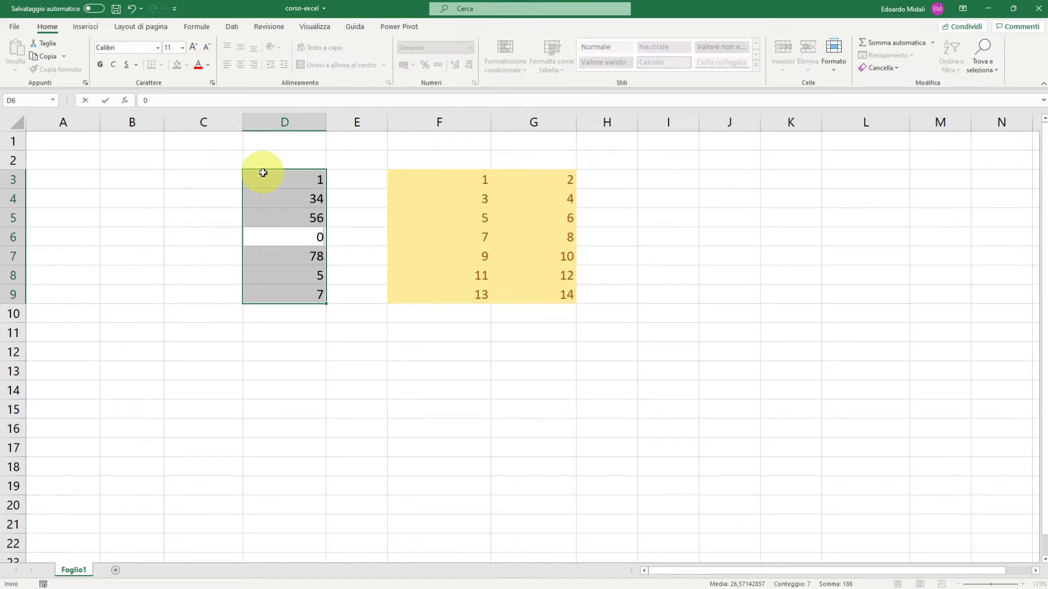
{"action": "left_click", "coordinate": [374, 220]}
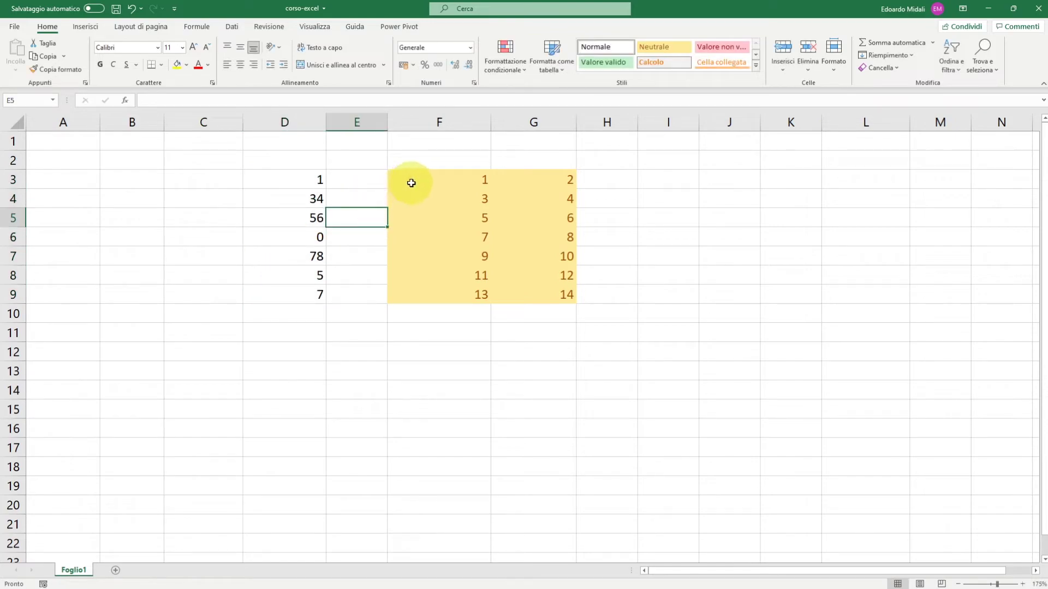
Step: Select the F3:G9 block and Tab forwards and backwards through its cells
{"action": "left_click_drag", "start_coordinate": [415, 176], "coordinate": [534, 278]}
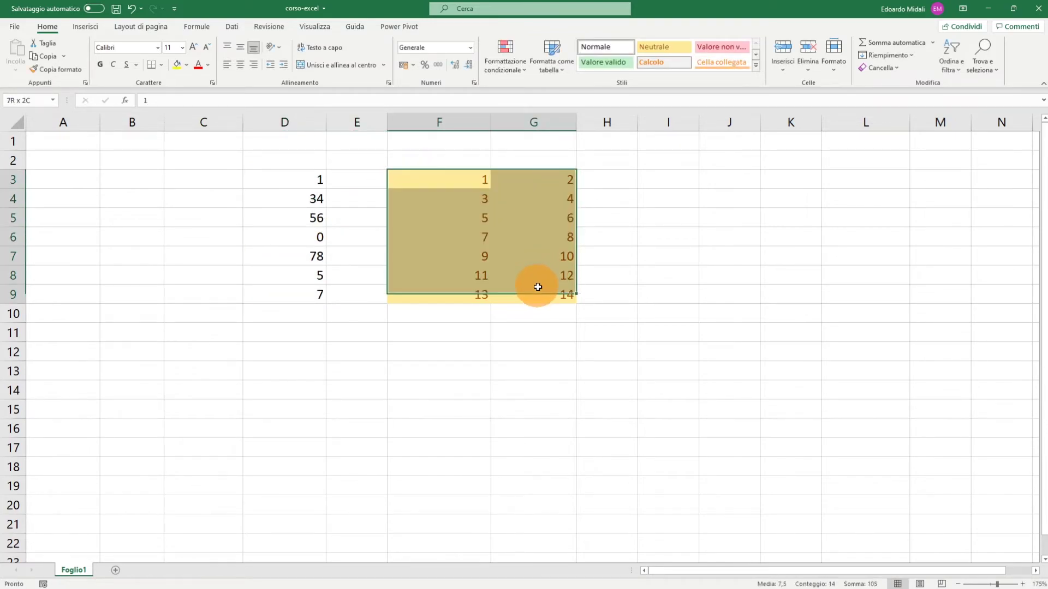
{"action": "left_click", "coordinate": [459, 240]}
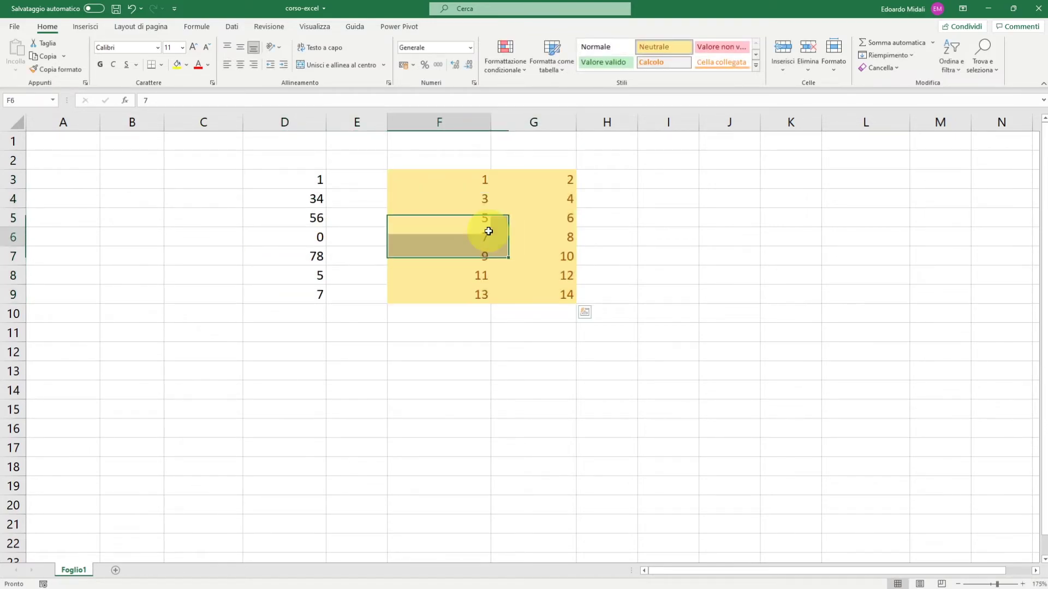
{"action": "left_click", "coordinate": [437, 181]}
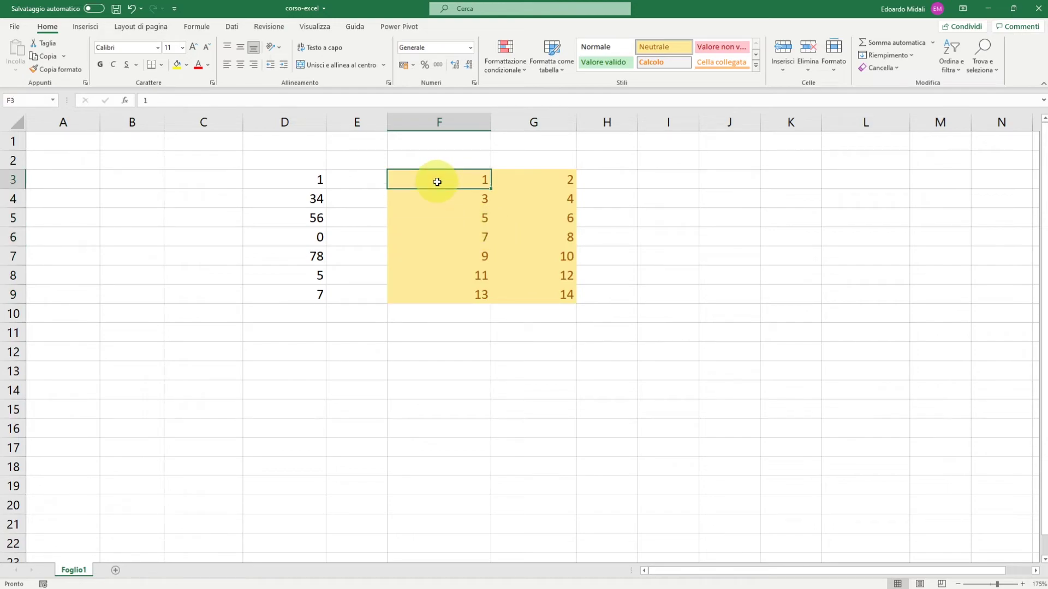
{"action": "left_click_drag", "start_coordinate": [437, 182], "coordinate": [517, 293]}
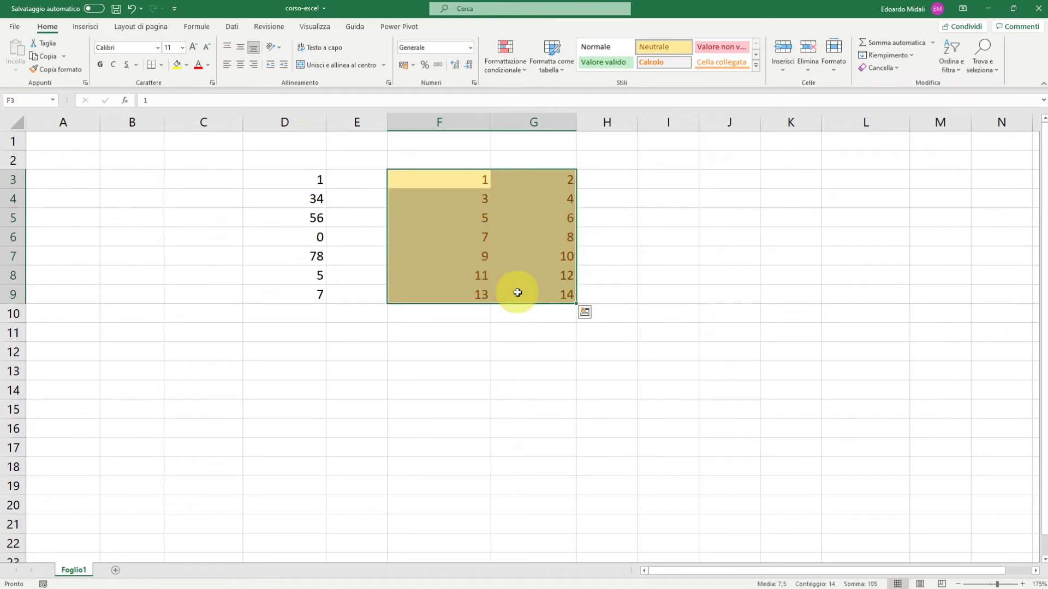
{"action": "key", "text": "Tab"}
{"action": "key", "text": "Tab"}
{"action": "key", "text": "Tab"}
{"action": "key", "text": "Tab"}
{"action": "key", "text": "Tab"}
{"action": "key", "text": "Tab"}
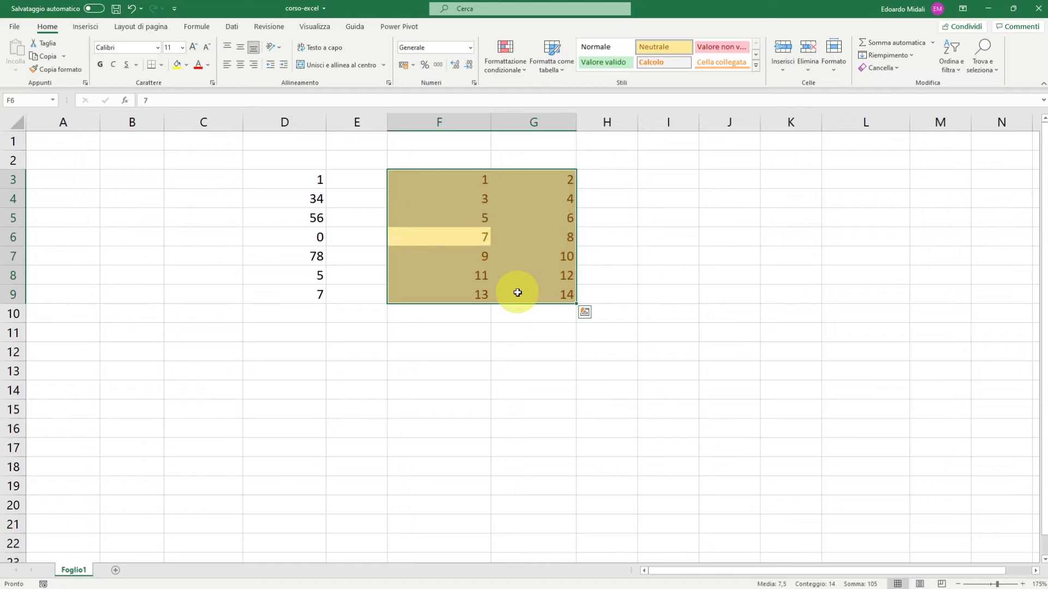
{"action": "key", "text": "Tab"}
{"action": "key", "text": "Tab"}
{"action": "key", "text": "Tab"}
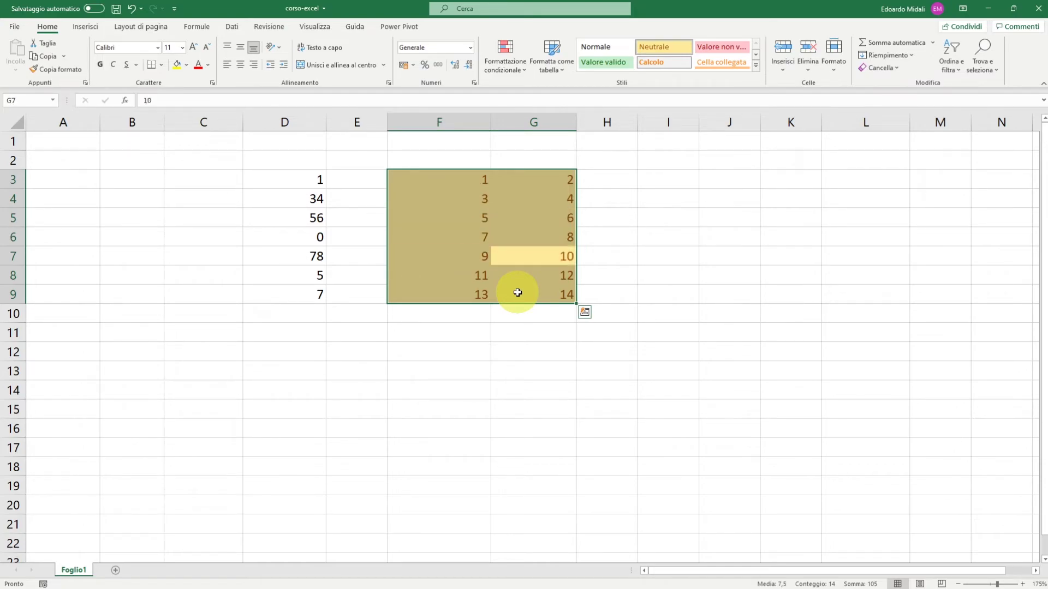
{"action": "key", "text": "Tab"}
{"action": "key", "text": "Tab"}
{"action": "key", "text": "shift+Tab"}
{"action": "key", "text": "shift+Tab"}
{"action": "key", "text": "shift+Tab"}
{"action": "key", "text": "shift+Tab"}
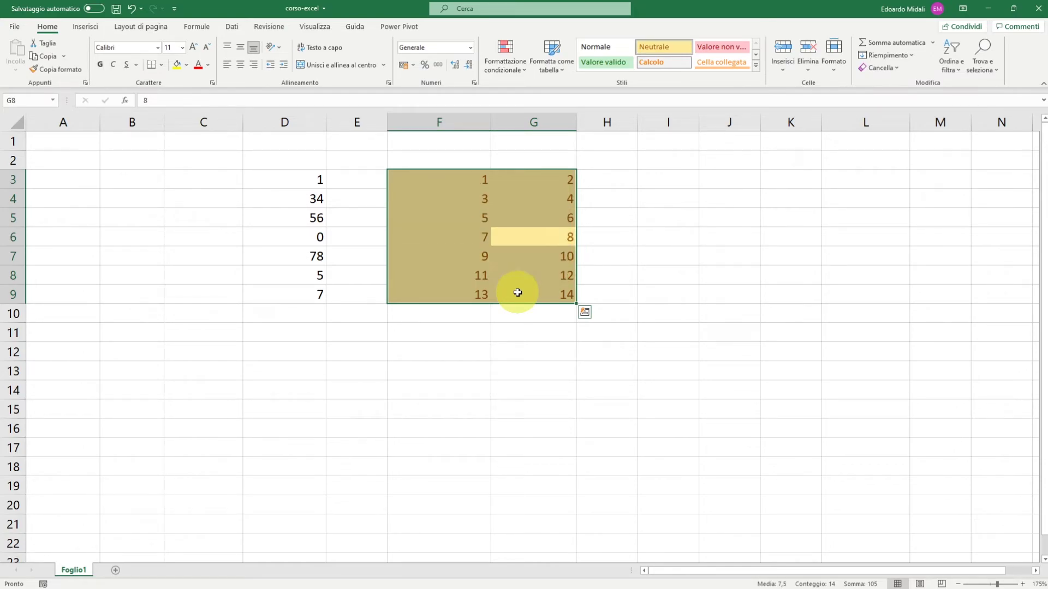
{"action": "key", "text": "shift+Tab"}
{"action": "key", "text": "shift+Tab"}
{"action": "key", "text": "shift+Tab"}
{"action": "key", "text": "shift+Tab"}
{"action": "key", "text": "shift+Tab"}
{"action": "key", "text": "shift+Tab"}
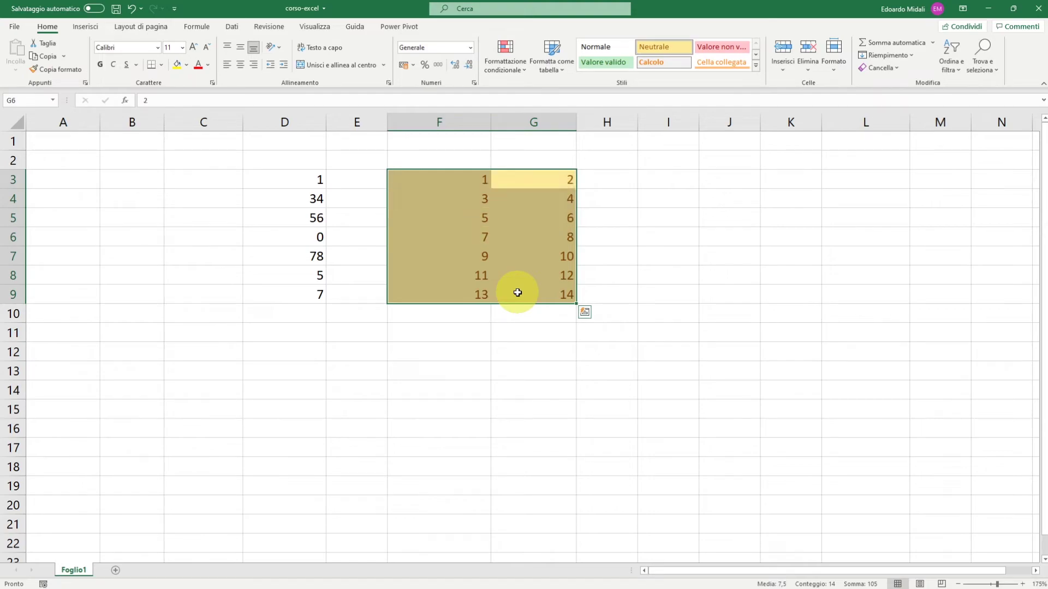
{"action": "key", "text": "shift+Tab"}
Step: Select D3:D9, step the active cell down to D9, then reselect F3:G9
{"action": "left_click_drag", "start_coordinate": [299, 180], "coordinate": [301, 296]}
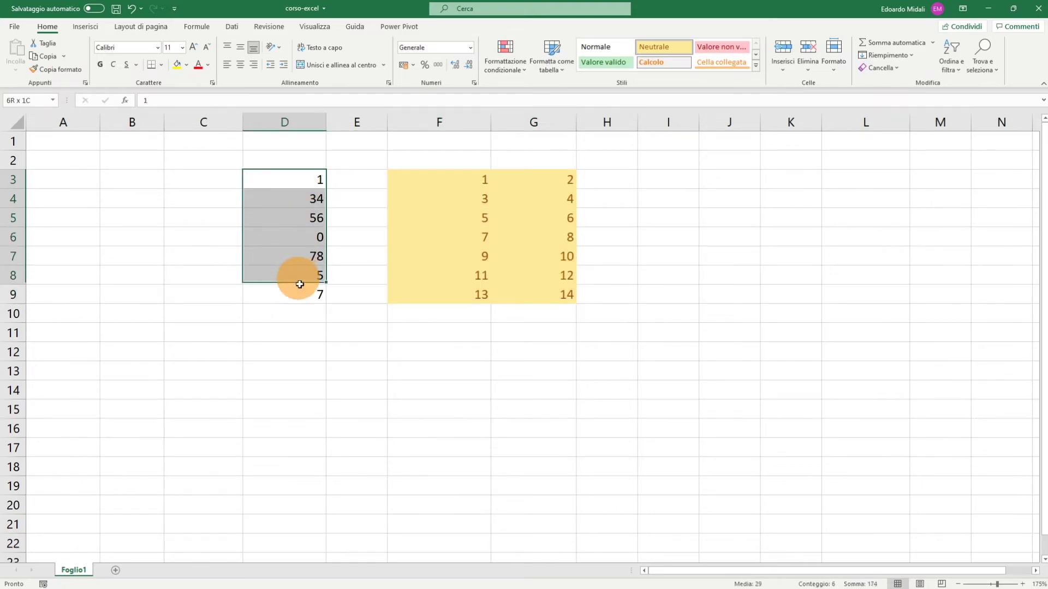
{"action": "key", "text": "Return"}
{"action": "key", "text": "Return"}
{"action": "key", "text": "Return"}
{"action": "key", "text": "Return"}
{"action": "key", "text": "Return"}
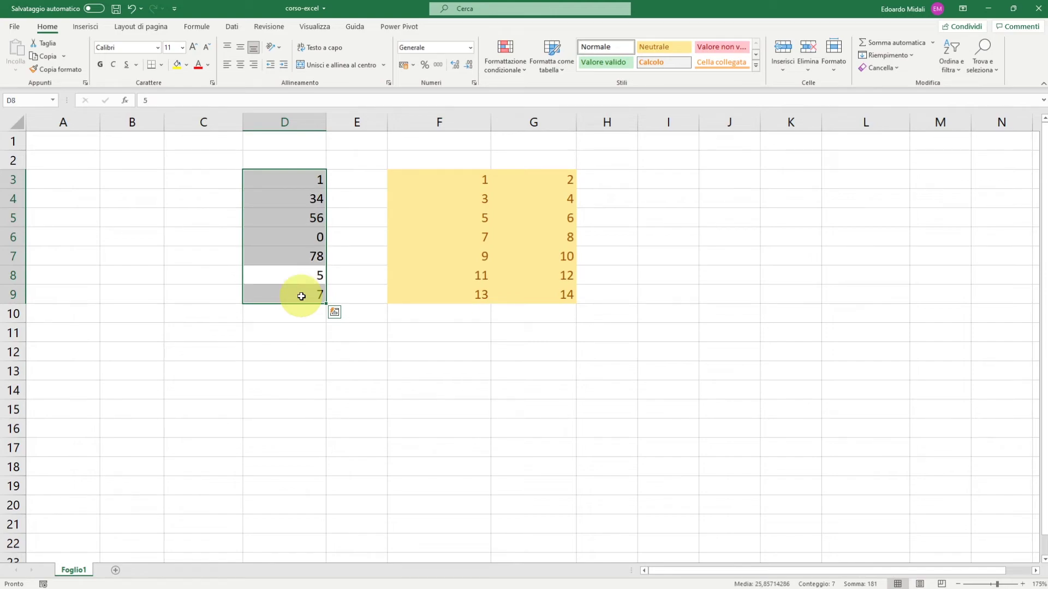
{"action": "key", "text": "Return"}
{"action": "key", "text": "Return"}
{"action": "key", "text": "Return"}
{"action": "key", "text": "Return"}
{"action": "key", "text": "Return"}
{"action": "key", "text": "Return"}
{"action": "key", "text": "Return"}
{"action": "key", "text": "Return"}
{"action": "key", "text": "Return"}
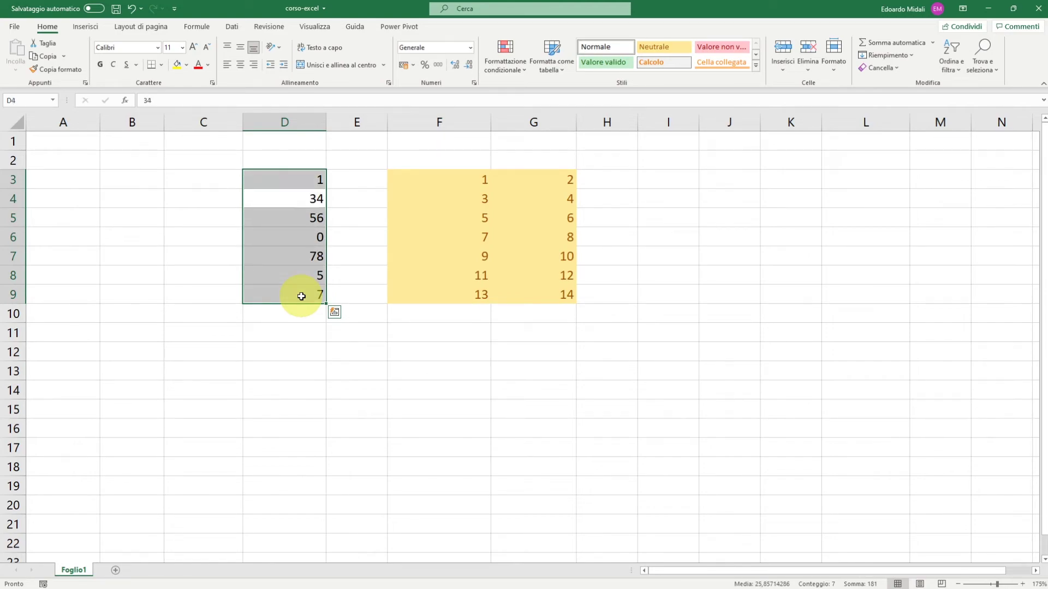
{"action": "left_click_drag", "start_coordinate": [357, 351], "coordinate": [436, 333]}
{"action": "left_click_drag", "start_coordinate": [418, 183], "coordinate": [545, 295]}
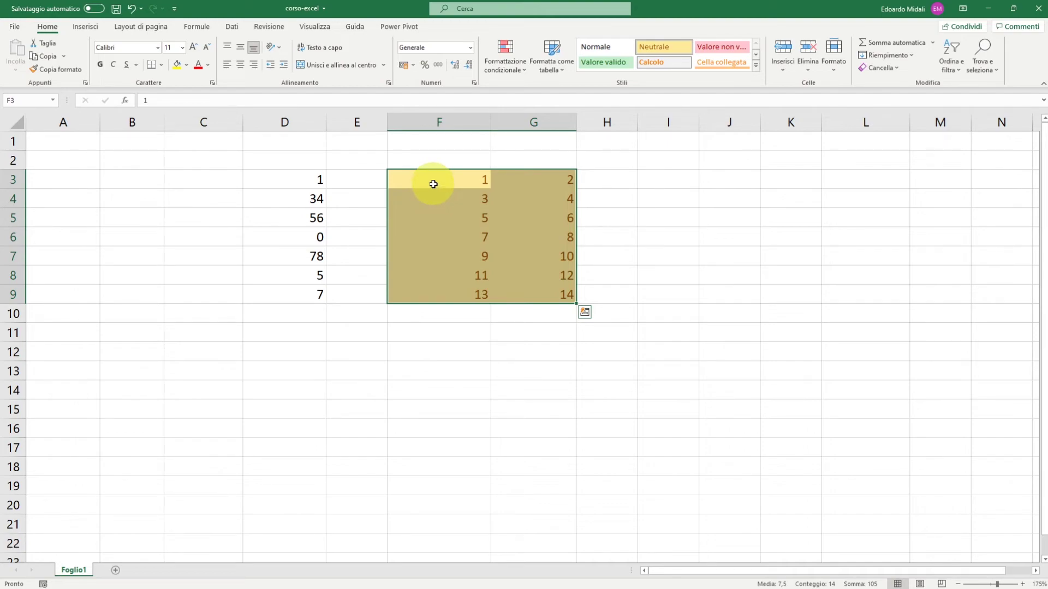
Step: Cycle the active cell forward through F3:G9 with Tab and Enter, wrapping to F3
{"action": "key", "text": "Tab"}
{"action": "key", "text": "Tab"}
{"action": "key", "text": "Tab"}
{"action": "key", "text": "Tab"}
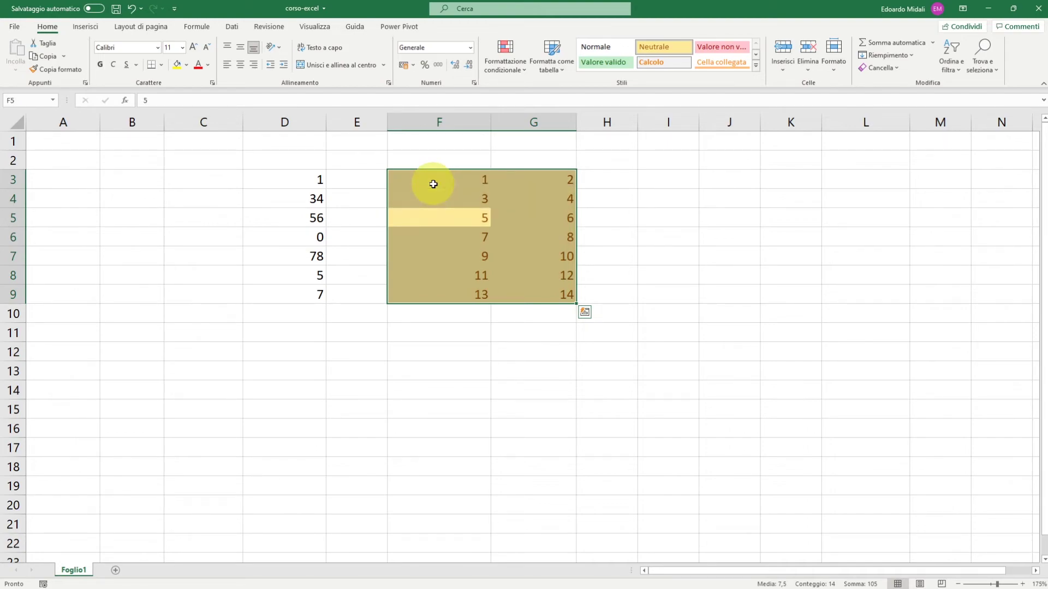
{"action": "key", "text": "Tab"}
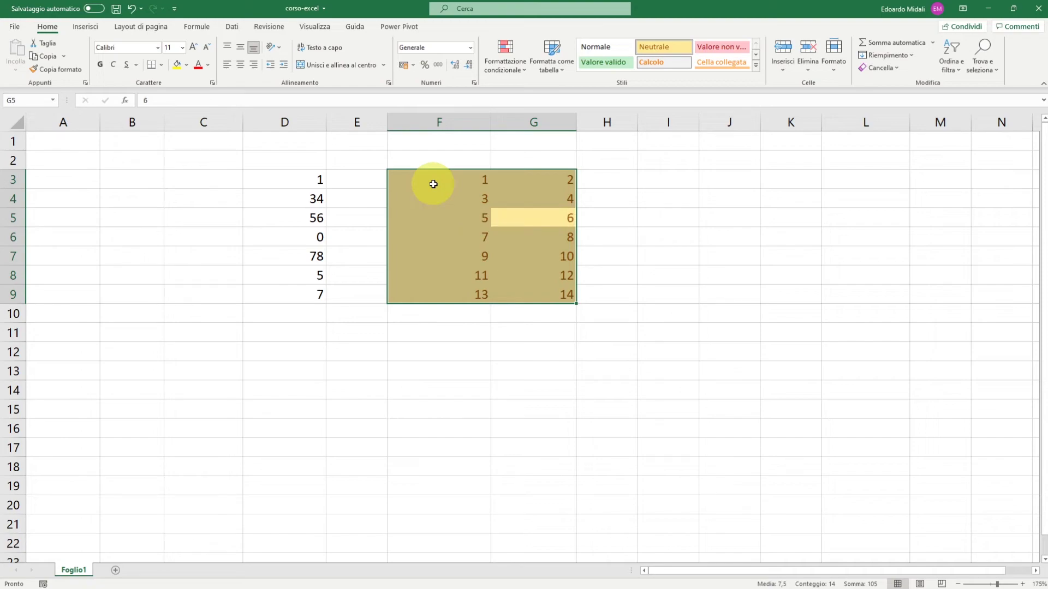
{"action": "key", "text": "Return"}
{"action": "key", "text": "Return"}
{"action": "key", "text": "Return"}
{"action": "key", "text": "Return"}
{"action": "key", "text": "Return"}
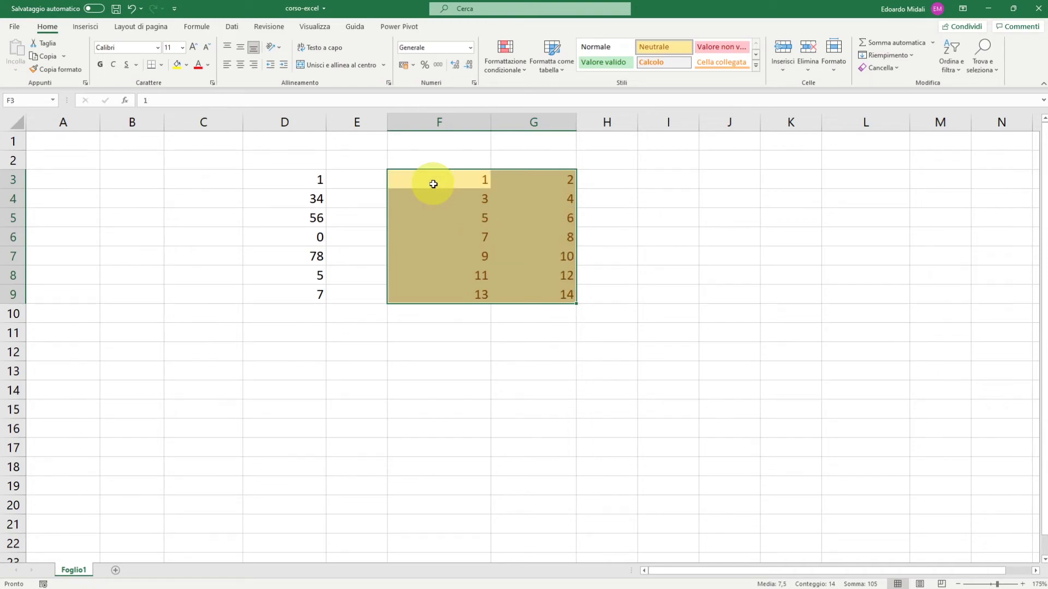
{"action": "key", "text": "Return"}
{"action": "key", "text": "Return"}
{"action": "key", "text": "Return"}
{"action": "key", "text": "Return"}
{"action": "key", "text": "Return"}
{"action": "key", "text": "Return"}
{"action": "key", "text": "Return"}
{"action": "key", "text": "Return"}
{"action": "key", "text": "Return"}
{"action": "key", "text": "Return"}
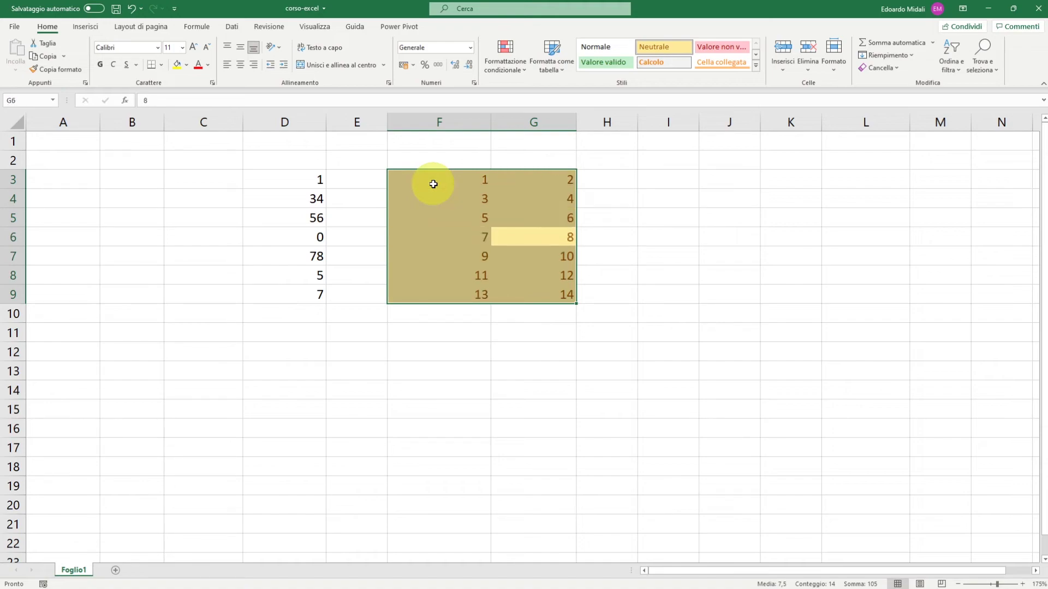
{"action": "key", "text": "Return"}
{"action": "key", "text": "Return"}
{"action": "key", "text": "Return"}
{"action": "key", "text": "Return"}
{"action": "key", "text": "Return"}
{"action": "key", "text": "Return"}
{"action": "key", "text": "Return"}
{"action": "key", "text": "Return"}
{"action": "key", "text": "Return"}
{"action": "key", "text": "Return"}
{"action": "key", "text": "Return"}
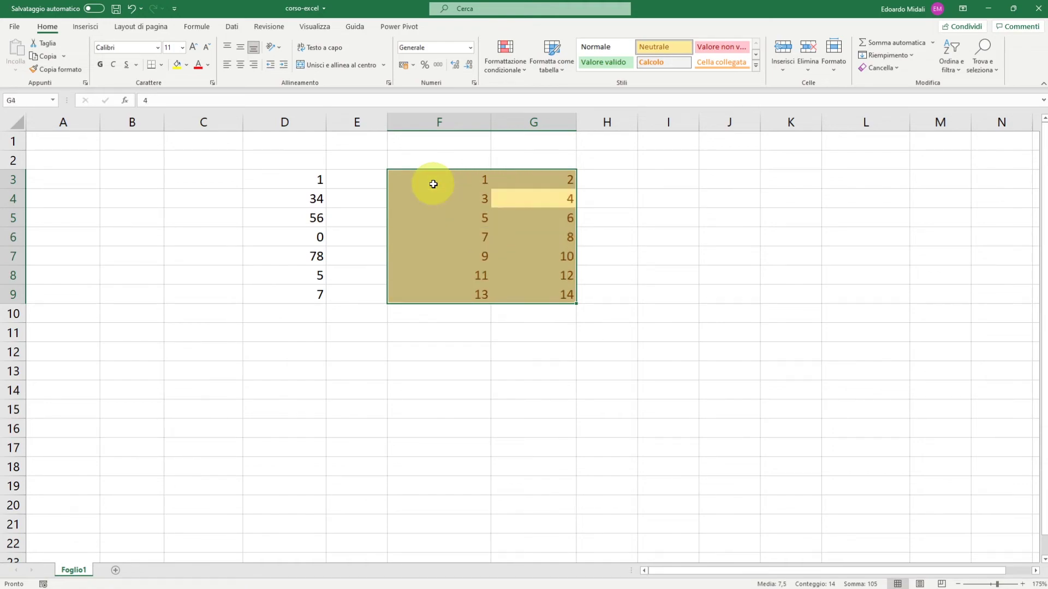
{"action": "key", "text": "Return"}
{"action": "key", "text": "Return"}
{"action": "key", "text": "Return"}
{"action": "key", "text": "Return"}
{"action": "key", "text": "Tab"}
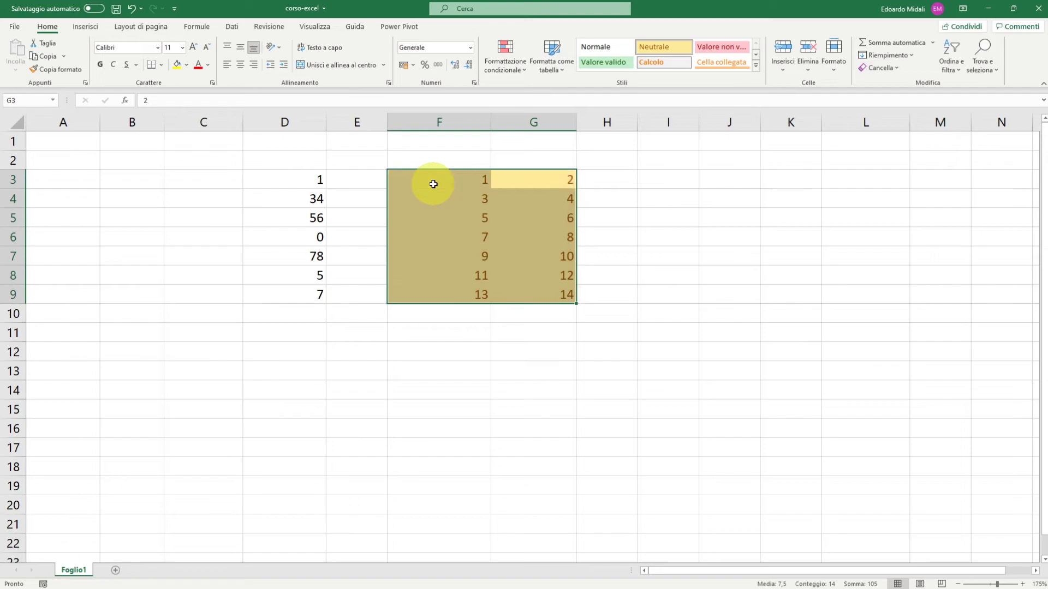
{"action": "key", "text": "Tab"}
{"action": "key", "text": "Tab"}
{"action": "key", "text": "Tab"}
{"action": "key", "text": "Tab"}
{"action": "key", "text": "Tab"}
{"action": "key", "text": "Tab"}
{"action": "key", "text": "Tab"}
{"action": "key", "text": "Tab"}
{"action": "key", "text": "Tab"}
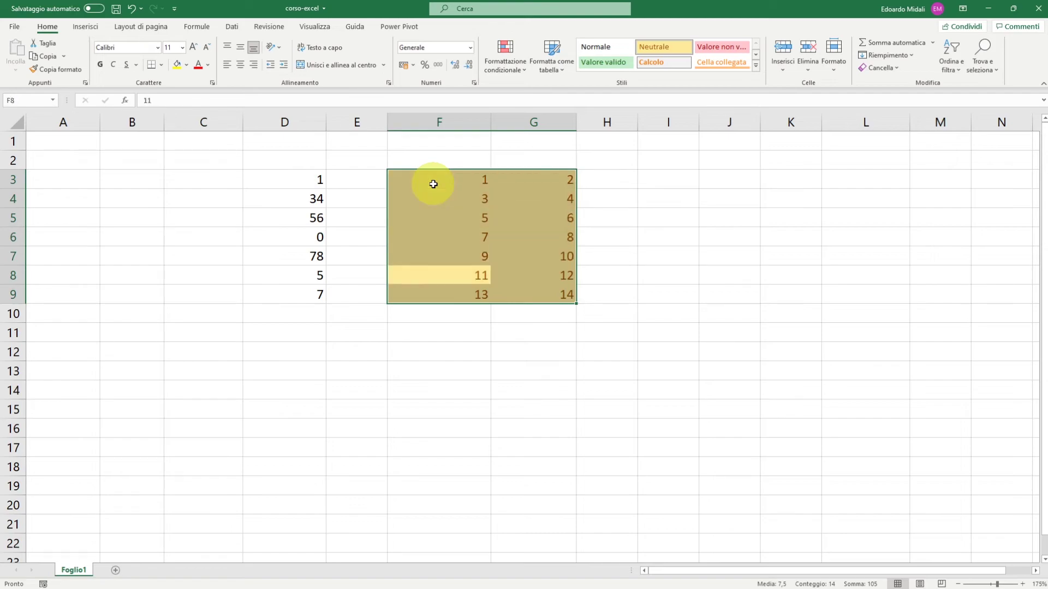
{"action": "key", "text": "Return"}
{"action": "key", "text": "Tab"}
{"action": "key", "text": "Tab"}
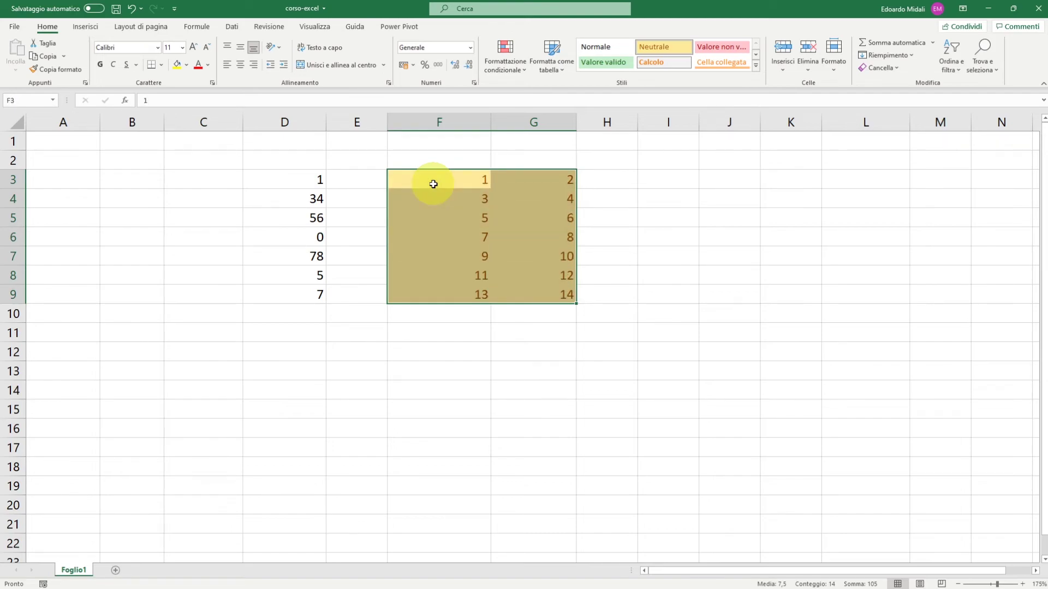
Step: Step backward through the F3:G9 block with Shift+Tab and Shift+Enter
{"action": "key", "text": "shift+Tab"}
{"action": "key", "text": "shift+Tab"}
{"action": "key", "text": "shift+Tab"}
{"action": "key", "text": "shift+Tab"}
{"action": "key", "text": "shift+Tab"}
{"action": "key", "text": "shift+Tab"}
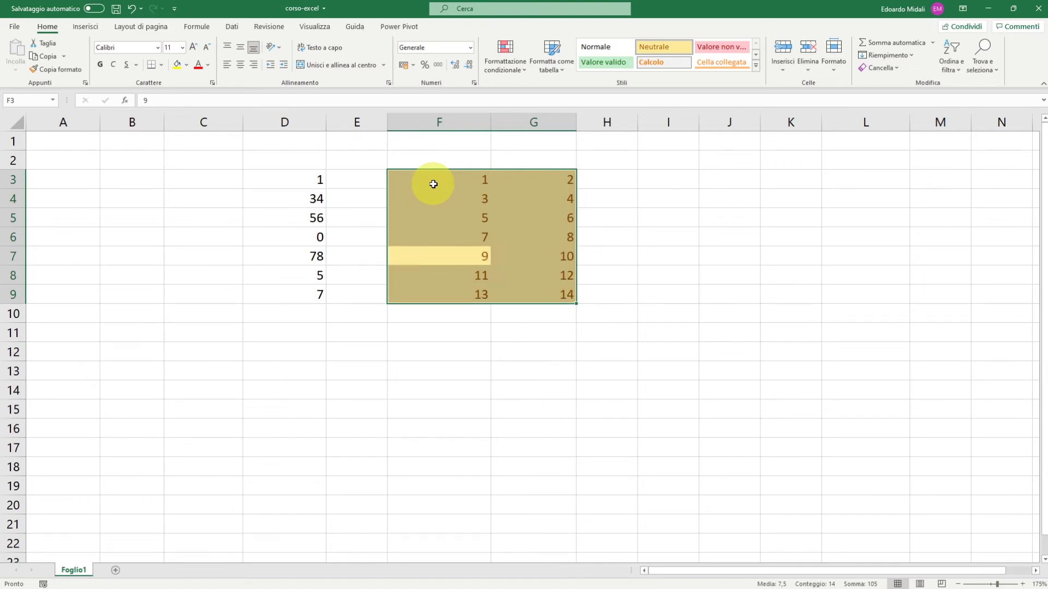
{"action": "key", "text": "shift+Tab"}
{"action": "key", "text": "Tab"}
{"action": "key", "text": "Return"}
{"action": "key", "text": "shift+Tab"}
{"action": "key", "text": "shift+Tab"}
{"action": "key", "text": "shift+Tab"}
{"action": "key", "text": "shift+Return"}
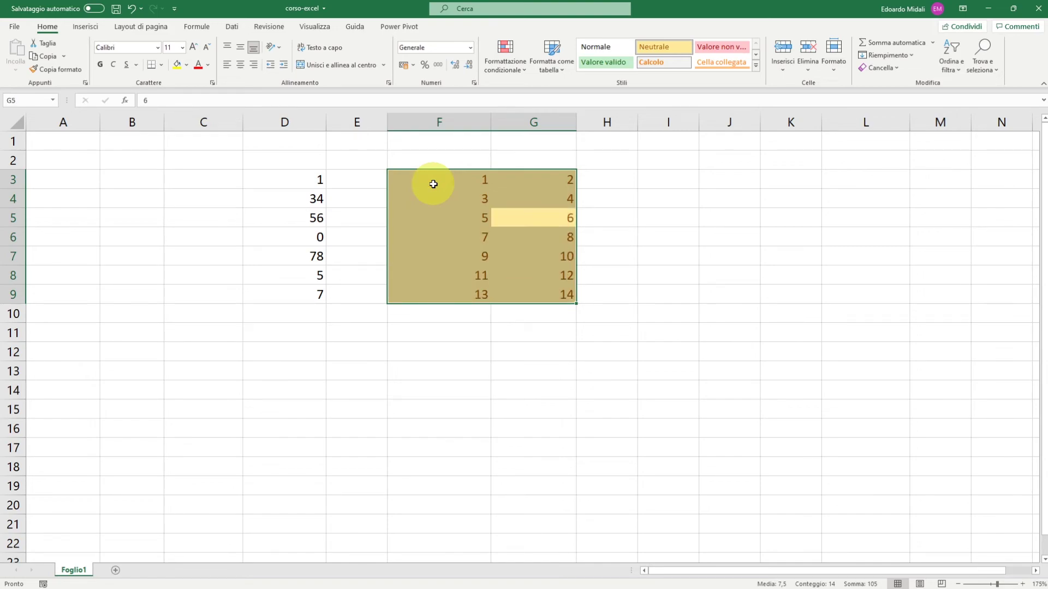
{"action": "key", "text": "Return"}
{"action": "key", "text": "Return"}
{"action": "key", "text": "Return"}
{"action": "key", "text": "shift+Tab"}
{"action": "key", "text": "shift+Tab"}
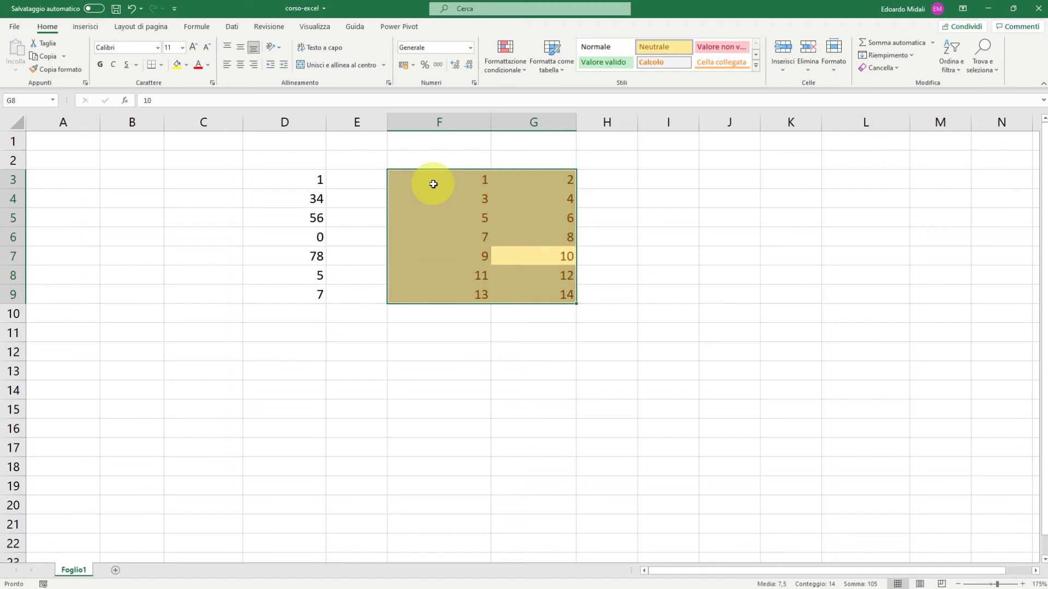
{"action": "key", "text": "shift+Tab"}
{"action": "key", "text": "shift+Tab"}
{"action": "key", "text": "shift+Tab"}
{"action": "key", "text": "shift+Tab"}
{"action": "key", "text": "shift+Tab"}
{"action": "key", "text": "shift+Tab"}
{"action": "key", "text": "shift+Tab"}
{"action": "key", "text": "shift+Tab"}
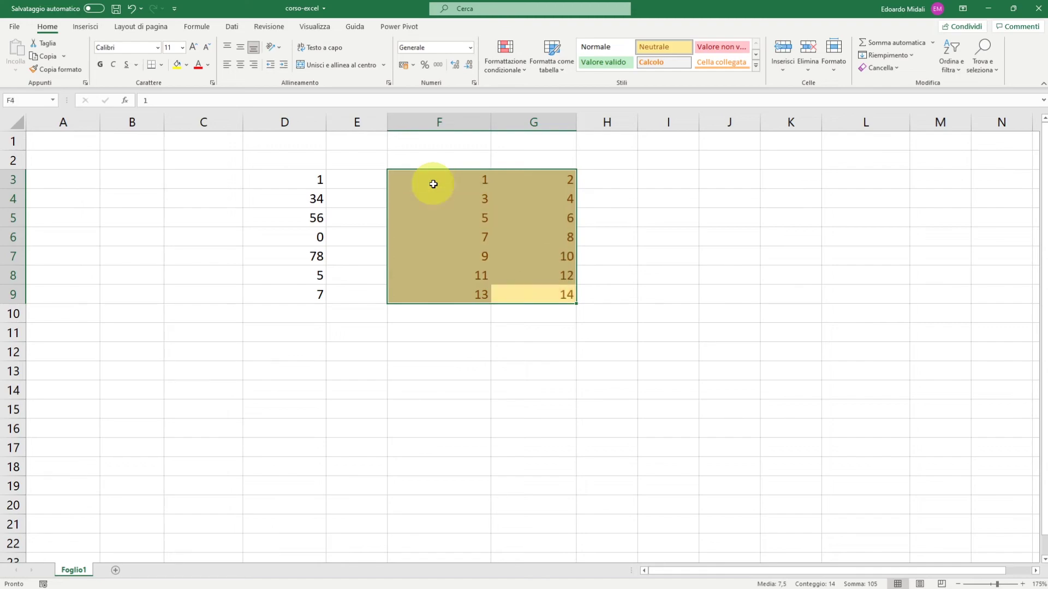
{"action": "key", "text": "shift+Return"}
{"action": "key", "text": "shift+Return"}
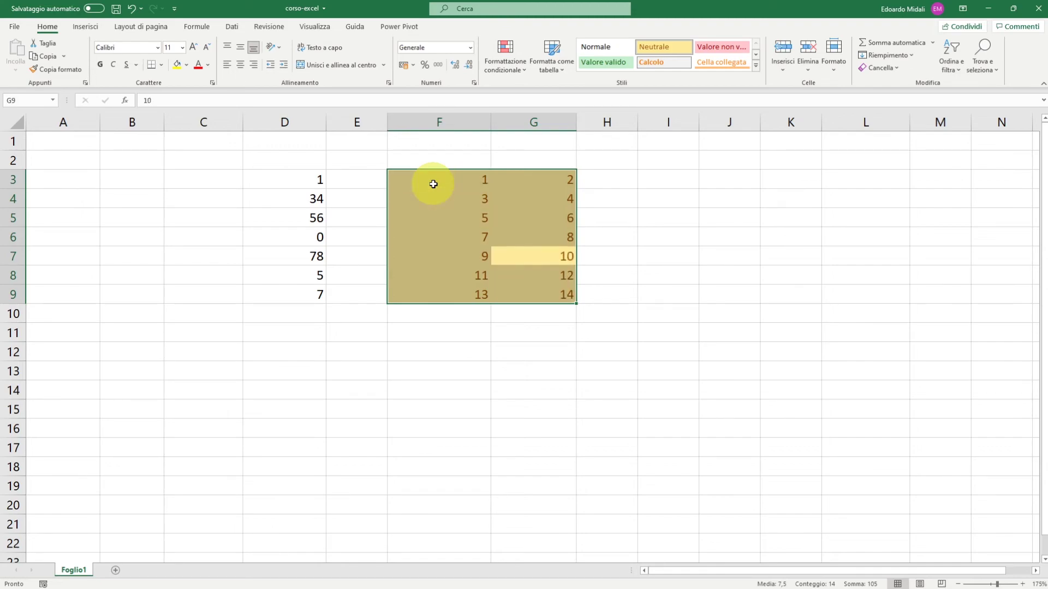
{"action": "key", "text": "shift+Return"}
{"action": "key", "text": "shift+Return"}
{"action": "key", "text": "Return"}
{"action": "key", "text": "Return"}
{"action": "key", "text": "Return"}
Step: Keep cycling the active cell around F3:G9 between F9 and G6
{"action": "key", "text": "Tab"}
{"action": "key", "text": "Tab"}
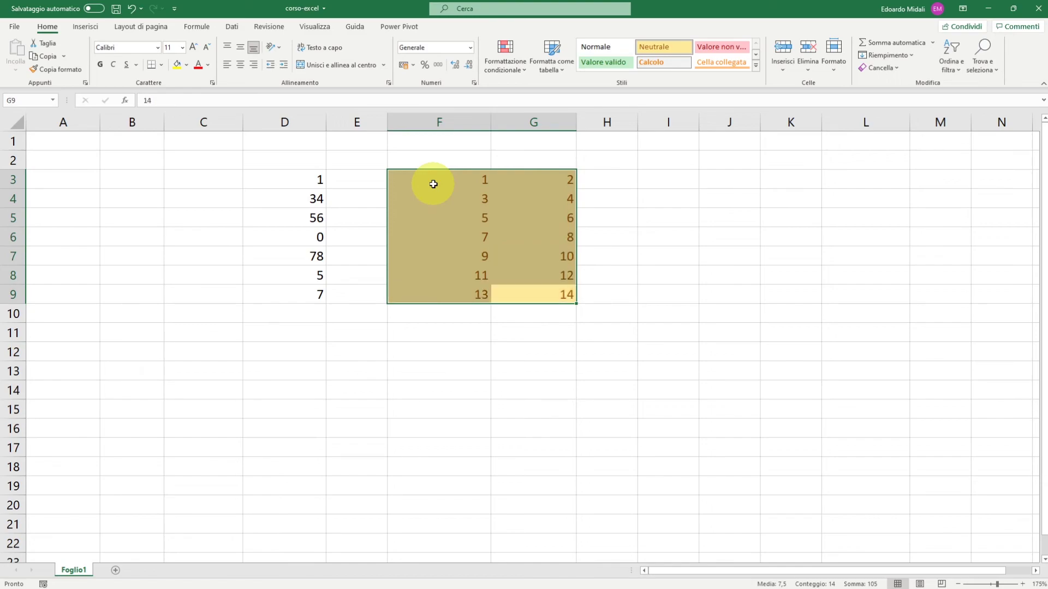
{"action": "key", "text": "shift+Tab"}
{"action": "key", "text": "shift+Return"}
{"action": "key", "text": "shift+Return"}
{"action": "key", "text": "shift+Tab"}
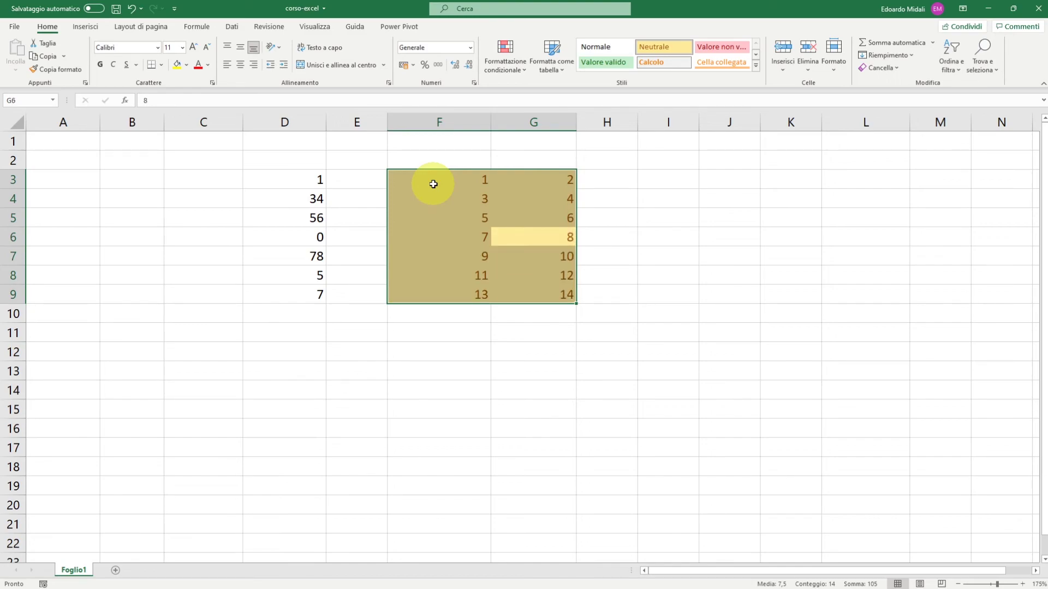
{"action": "key", "text": "Tab"}
{"action": "key", "text": "Tab"}
{"action": "key", "text": "Tab"}
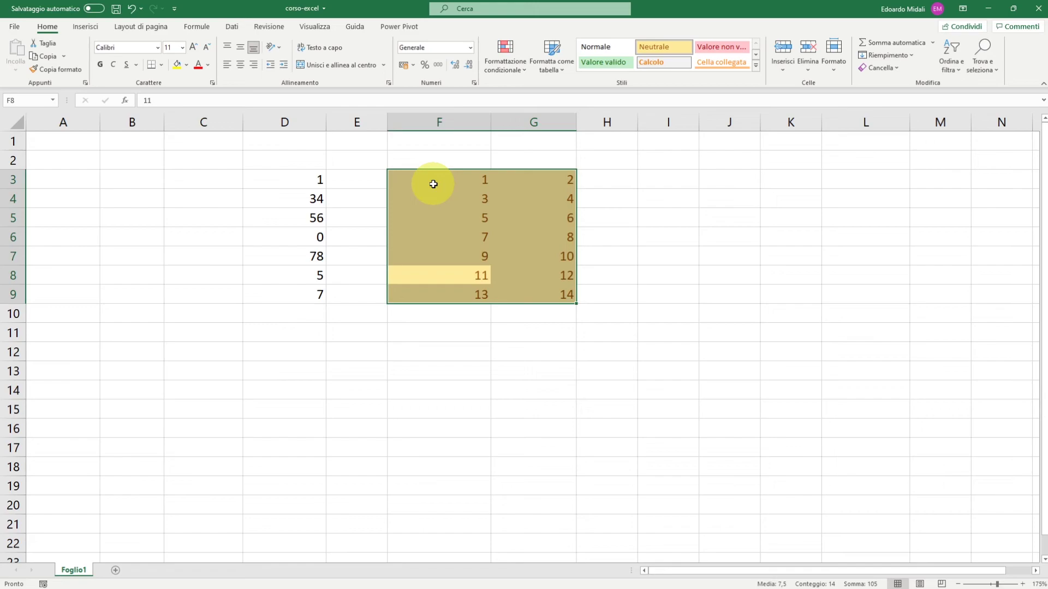
{"action": "key", "text": "Return"}
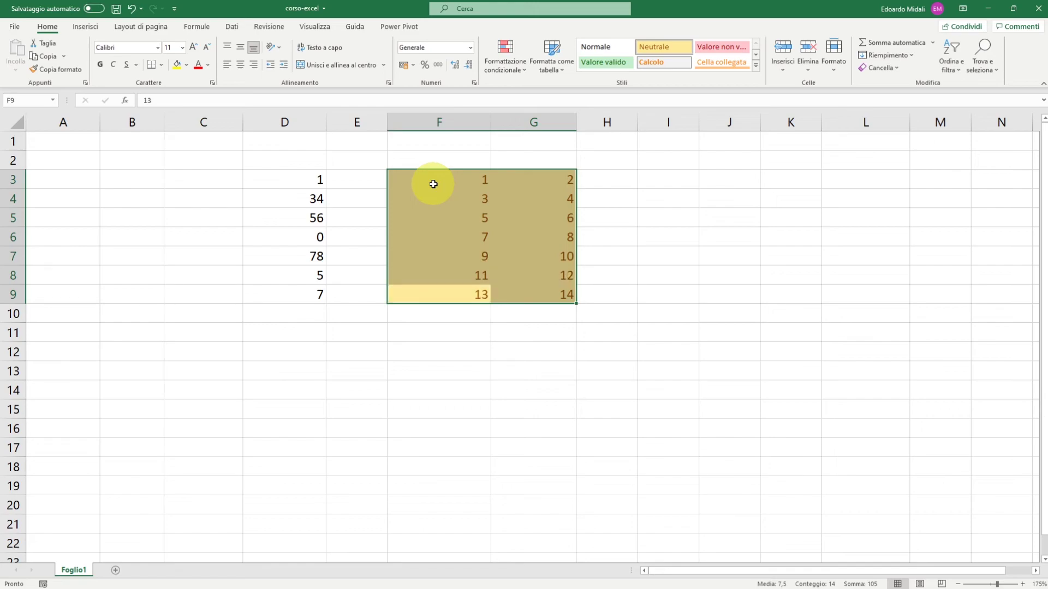
{"action": "key", "text": "Tab"}
{"action": "key", "text": "Tab"}
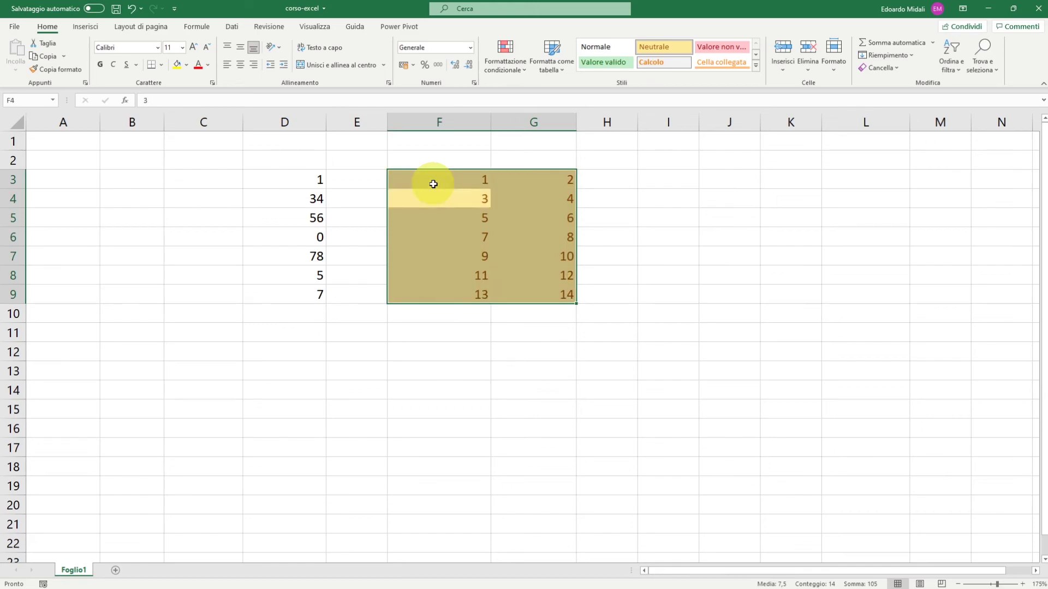
{"action": "key", "text": "Return"}
{"action": "key", "text": "Return"}
Step: Release the block and move the active cell to G10 below it
{"action": "key", "text": "Down"}
{"action": "key", "text": "Down"}
{"action": "key", "text": "Down"}
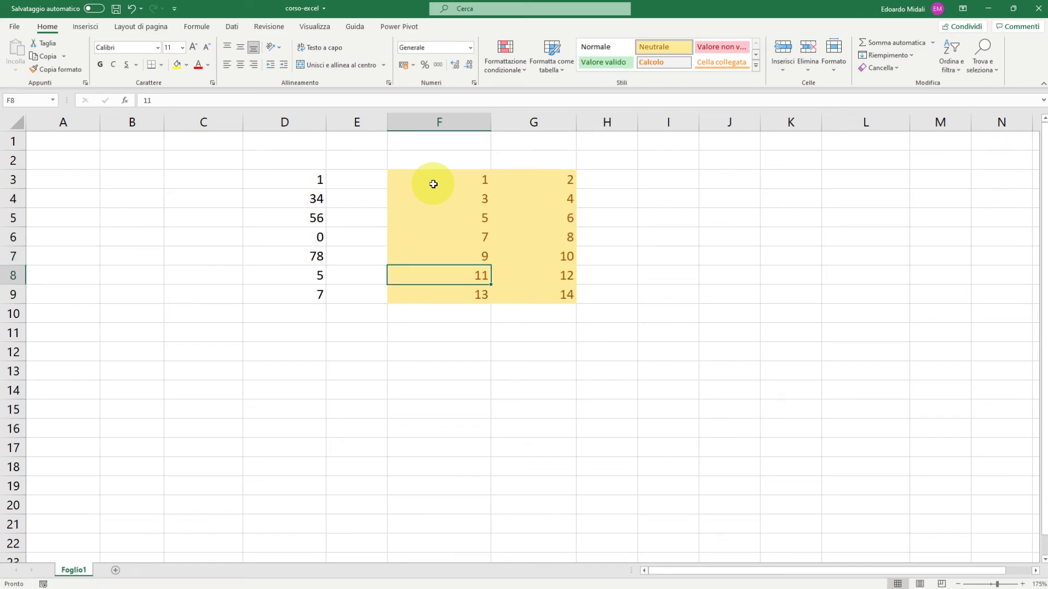
{"action": "key", "text": "Down"}
{"action": "key", "text": "Down"}
{"action": "key", "text": "Right"}
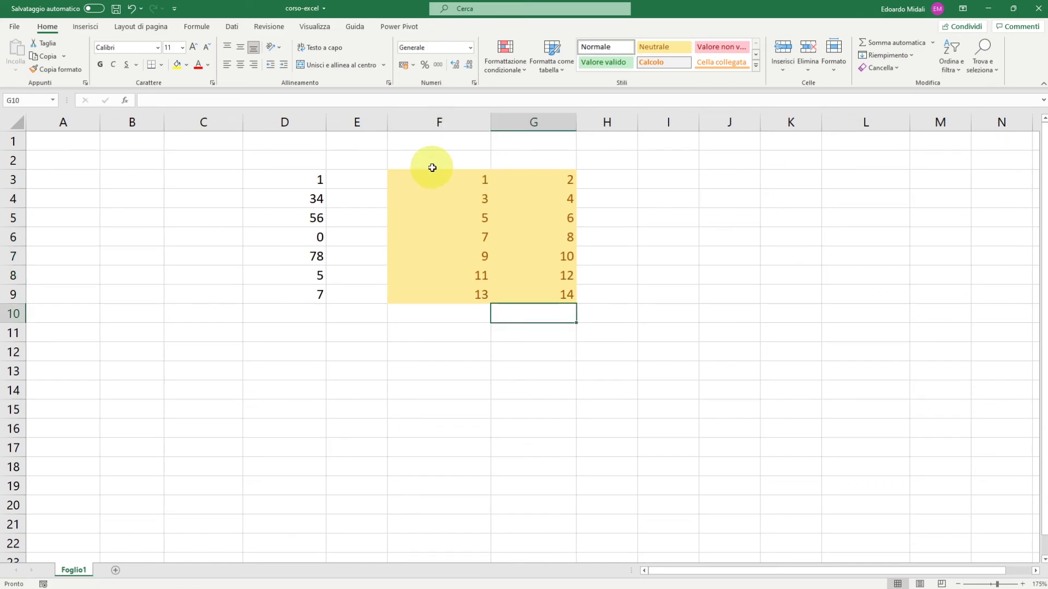
Step: Select F2:G9, then H9, and dismiss the Cancella options without choosing any
{"action": "left_click_drag", "start_coordinate": [433, 168], "coordinate": [548, 298]}
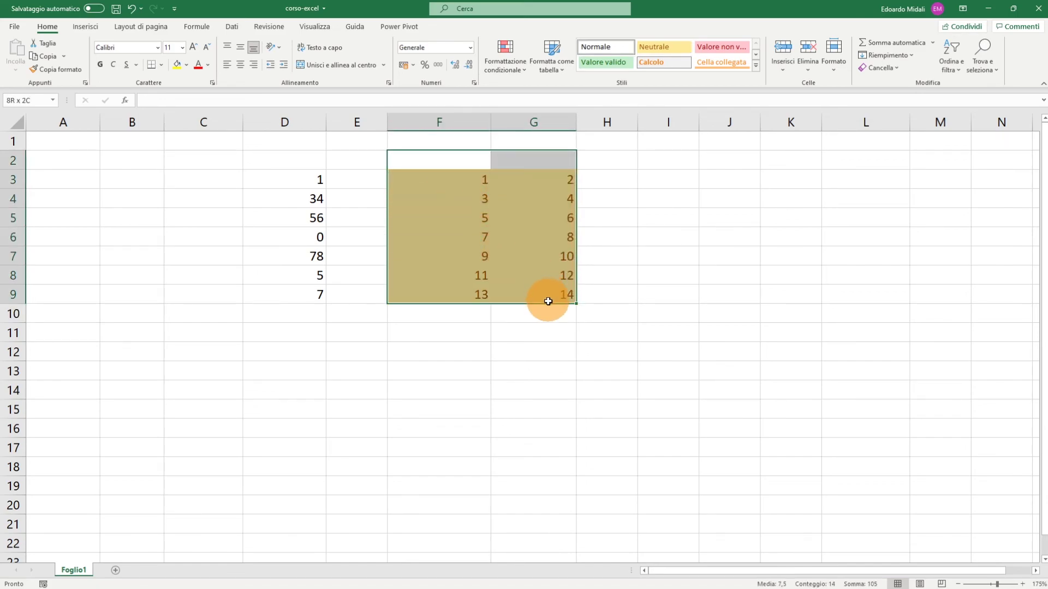
{"action": "left_click", "coordinate": [633, 300]}
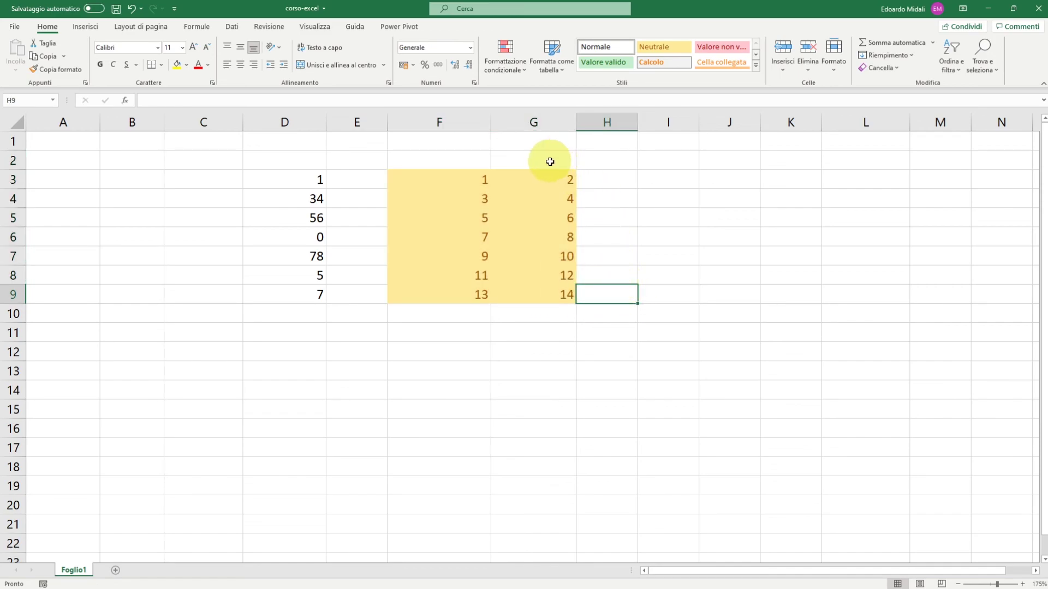
{"action": "left_click", "coordinate": [889, 68]}
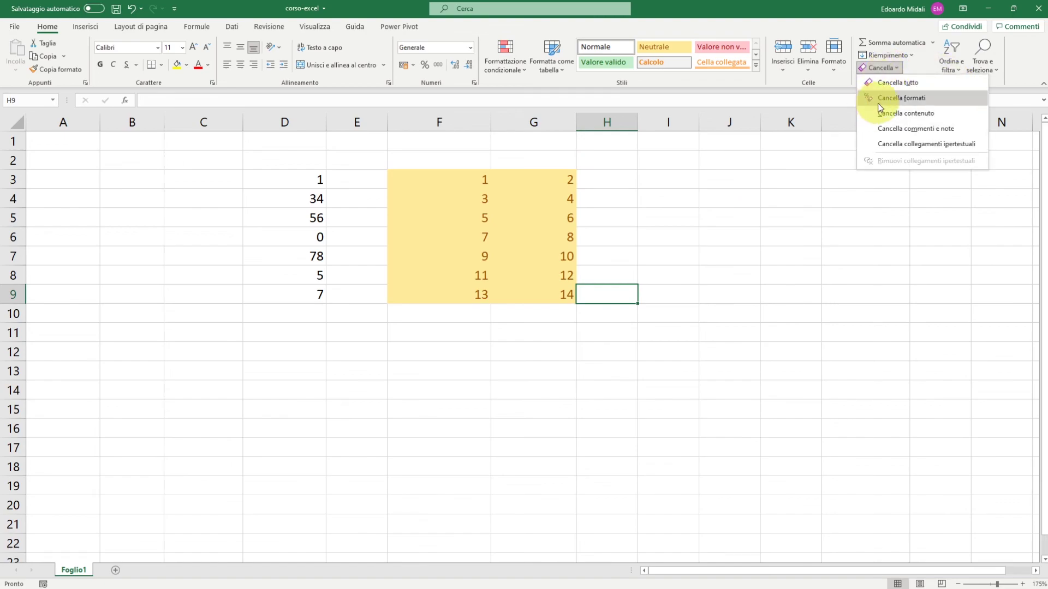
{"action": "left_click", "coordinate": [844, 221]}
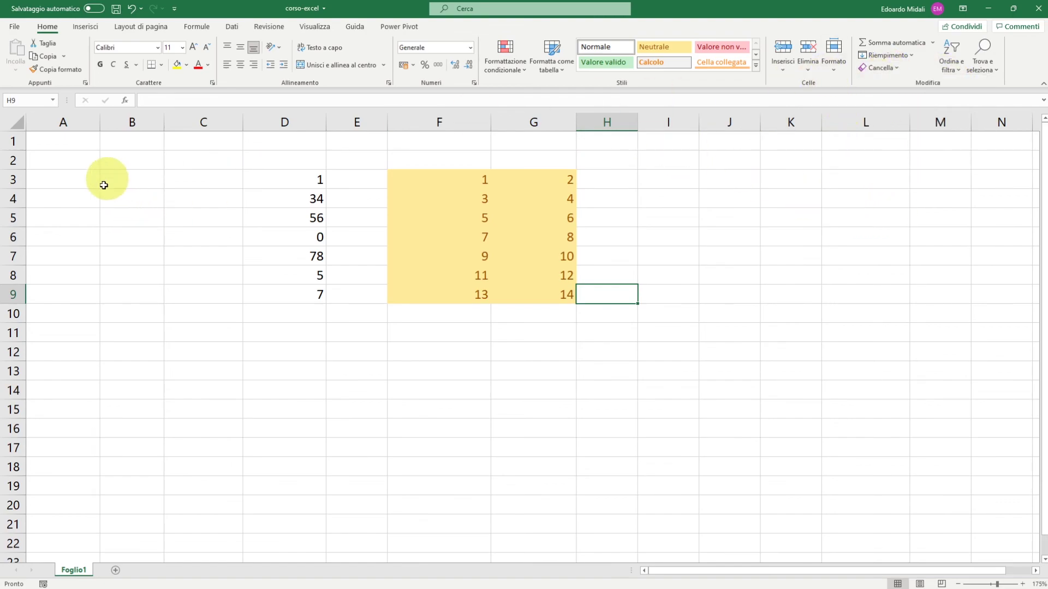
Step: Select D5 and C7, then select the empty range H3:I9
{"action": "left_click", "coordinate": [274, 210]}
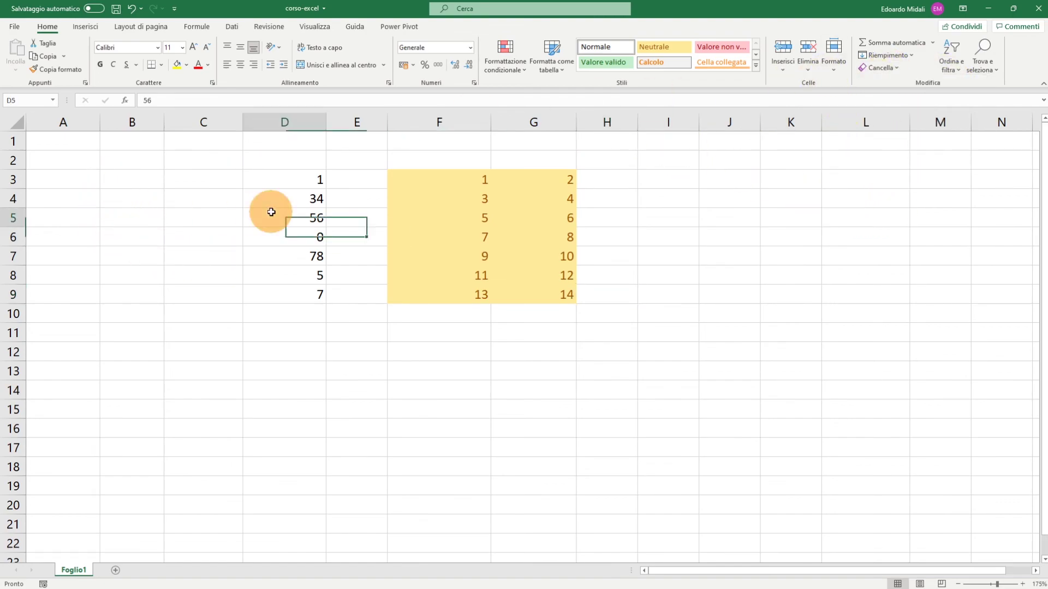
{"action": "left_click", "coordinate": [187, 102]}
{"action": "left_click", "coordinate": [221, 253]}
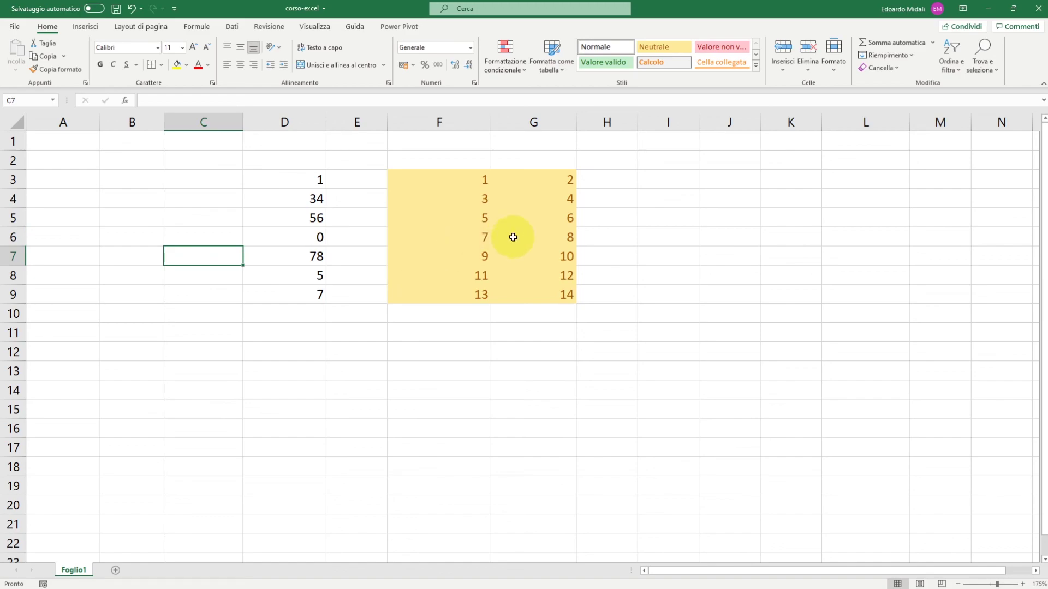
{"action": "left_click_drag", "start_coordinate": [601, 180], "coordinate": [683, 297]}
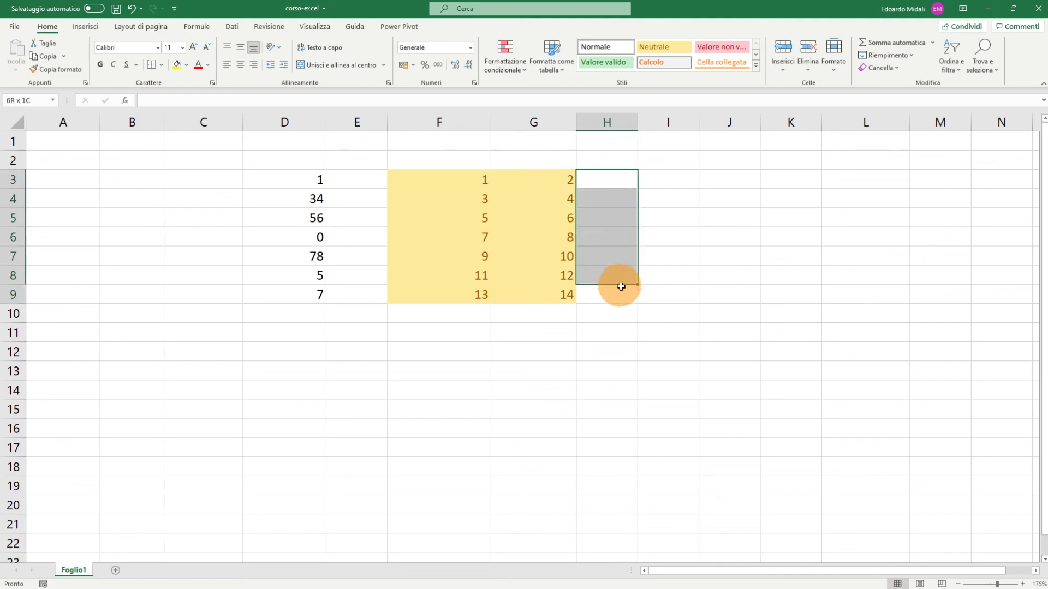